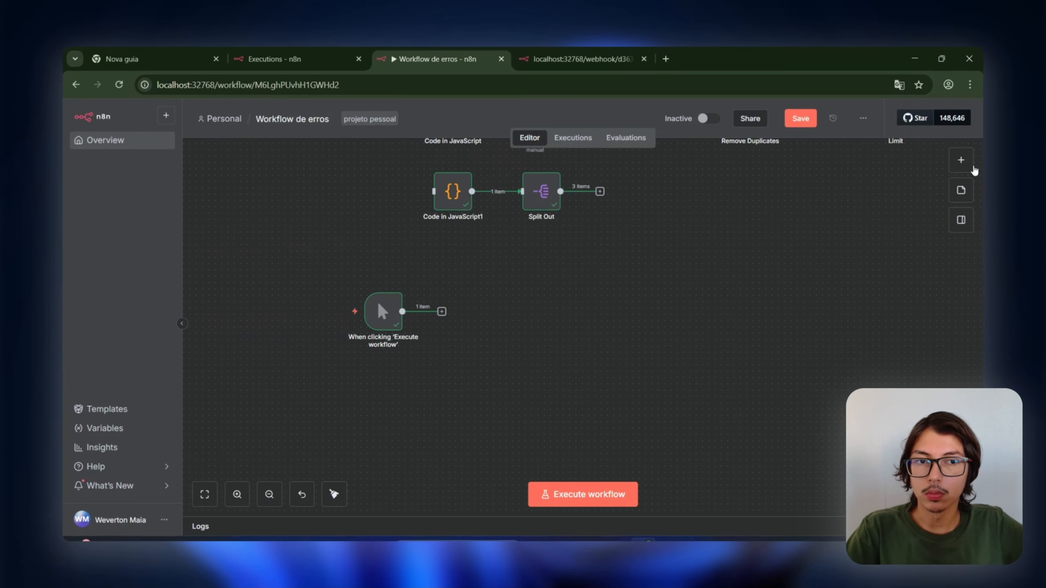
Add a Code node with the Code in JavaScript action to the workflow canvas
left_click(962, 160)
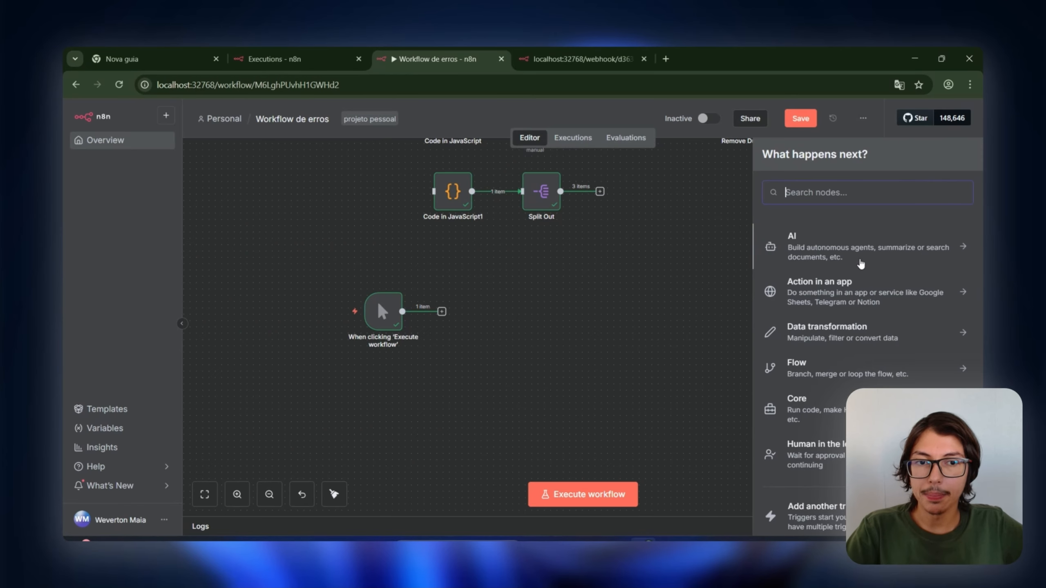
left_click(863, 293)
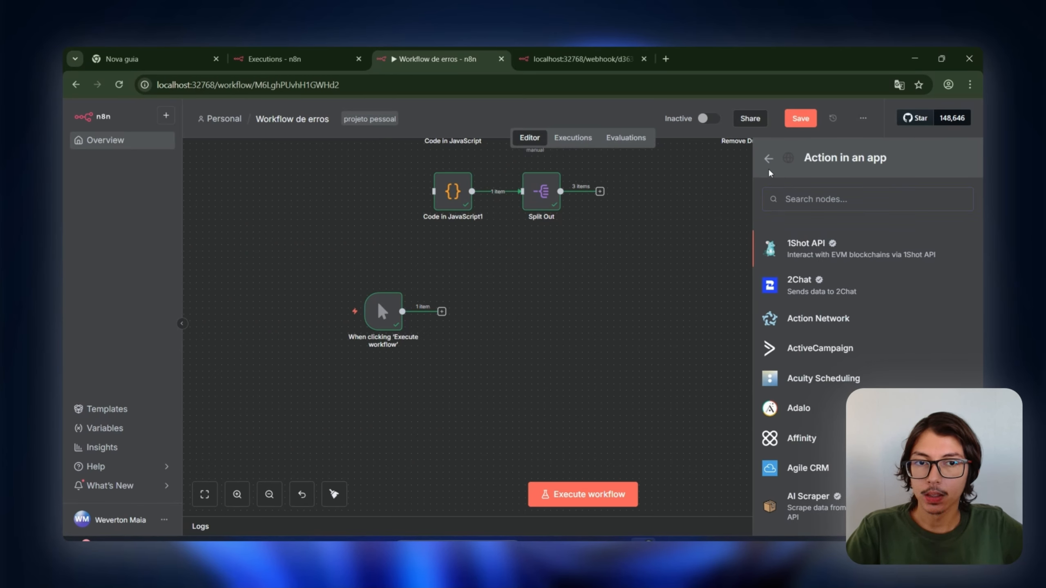
left_click(767, 157)
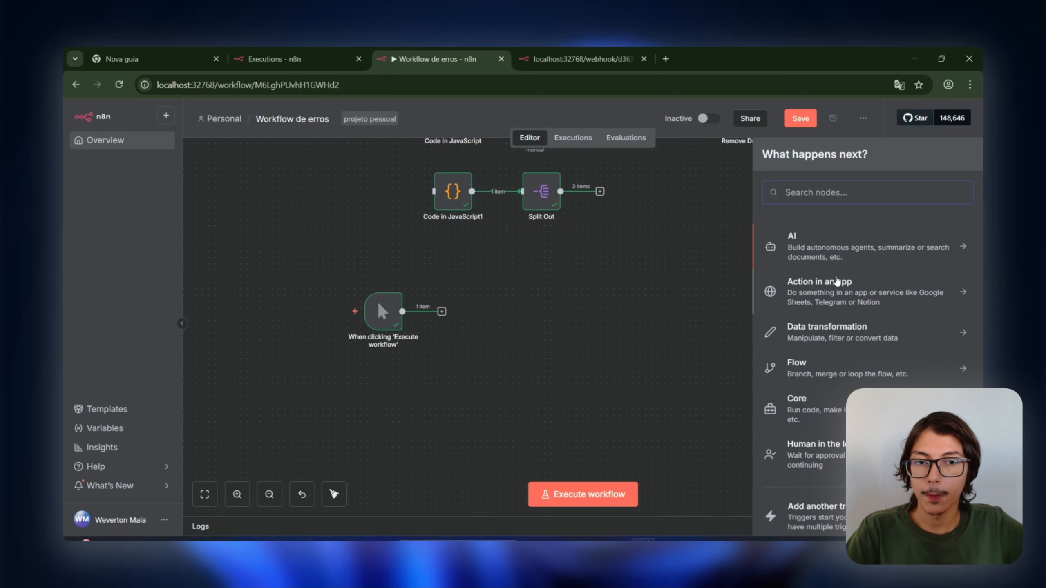
left_click(814, 332)
left_click(826, 260)
left_click(828, 260)
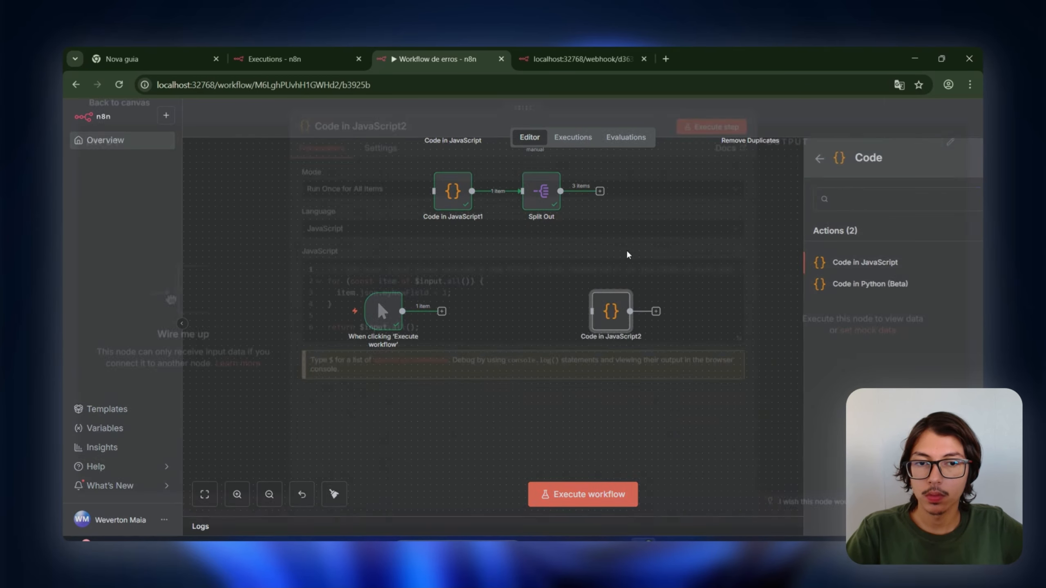
Replace the node's code to return customers with cliente_id 1–4, a nome and a cidade: São Paulo, Rio de Janeiro, São Paulo, Curitiba
key("ctrl+a")
type("return [   { json: { cliente_id: 1, nome: \"Ana\", cidade: \"São Paulo\" } },   { json: { cliente_id: 2, nome: \"Bruno\", cidade: \"Rio de Janeiro\" } },   { json: { cliente_id: 3, nome: \"Clara\", cidade: \"São Paulo\" } },   { json: { cliente_id: 4, nome: \"Diego\", cidade: \"Curitiba\" } } ];")
left_click(248, 127)
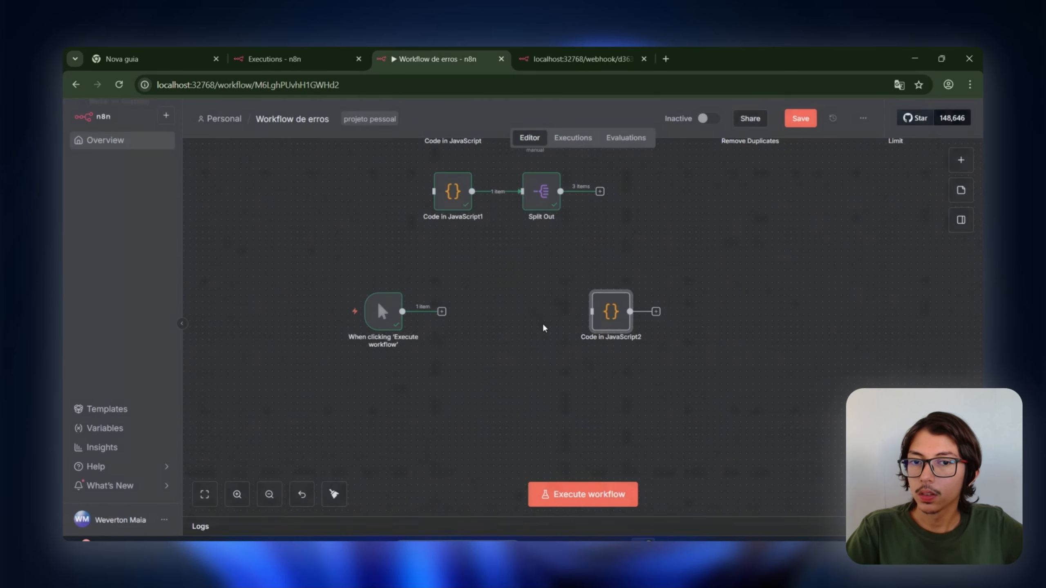
Connect the new code node to the manual trigger and place a duplicate below it, also connected to the trigger
left_click_drag(608, 316, 534, 306)
left_click_drag(404, 313, 536, 289)
key("ctrl+c")
key("ctrl+v")
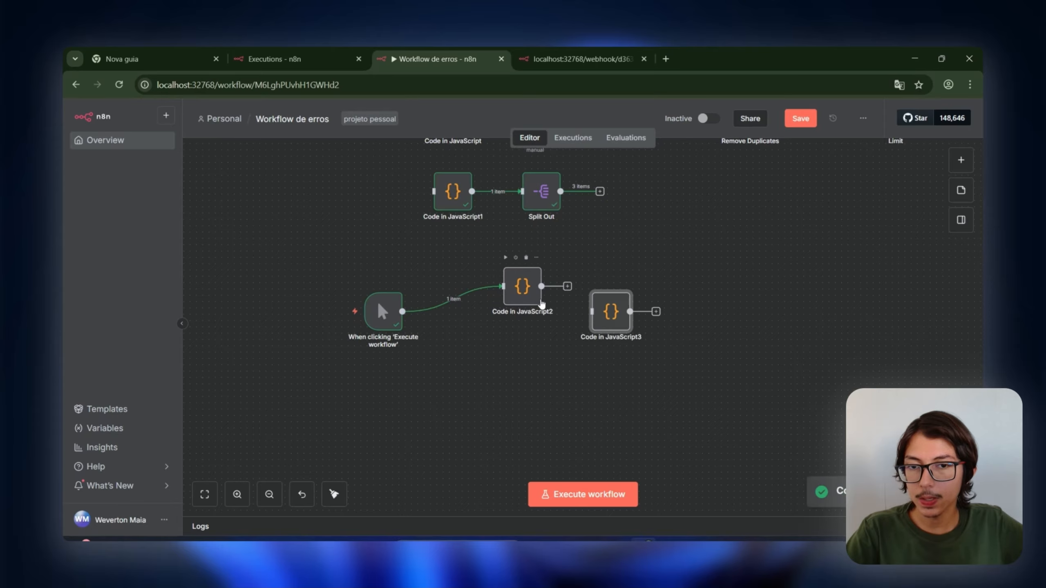
left_click_drag(608, 306, 523, 366)
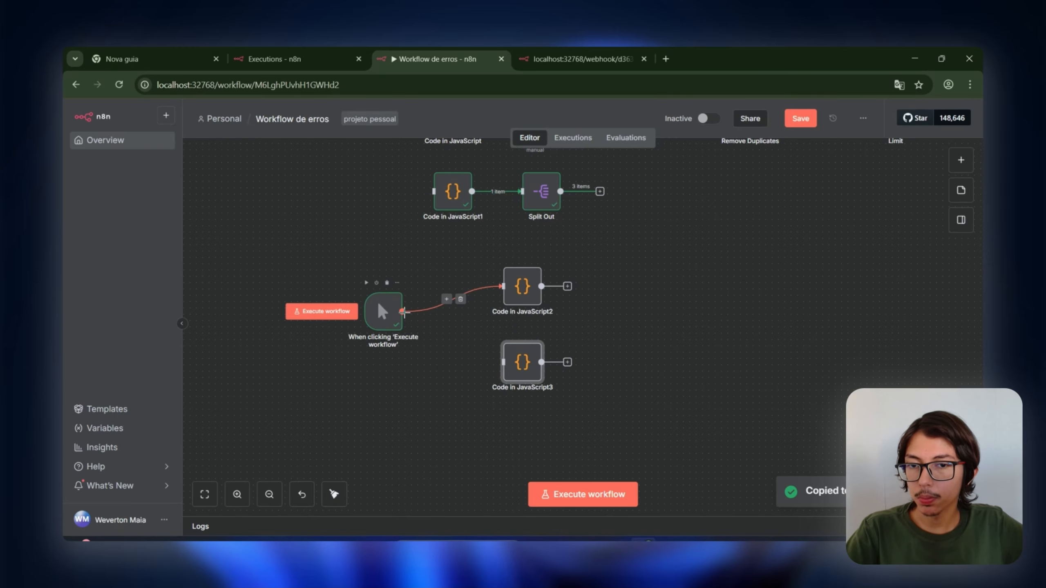
left_click_drag(403, 312, 504, 362)
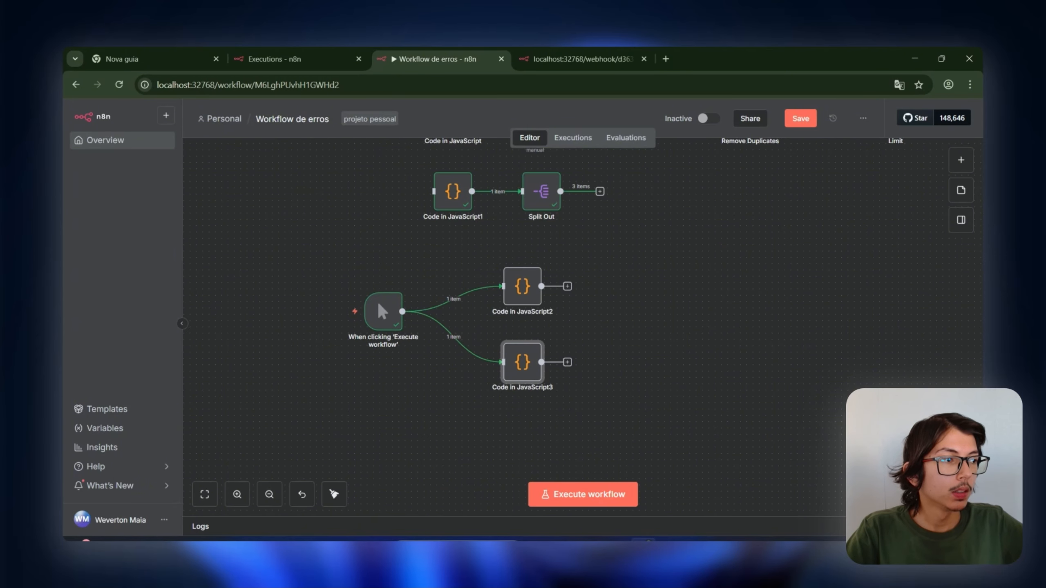
Replace the duplicate node's code to return cliente_id/valor pairs 1/120, 2/200, 3/180, 2/250 and 4/150
double_click(517, 361)
key("ctrl+a")
key("ctrl+v")
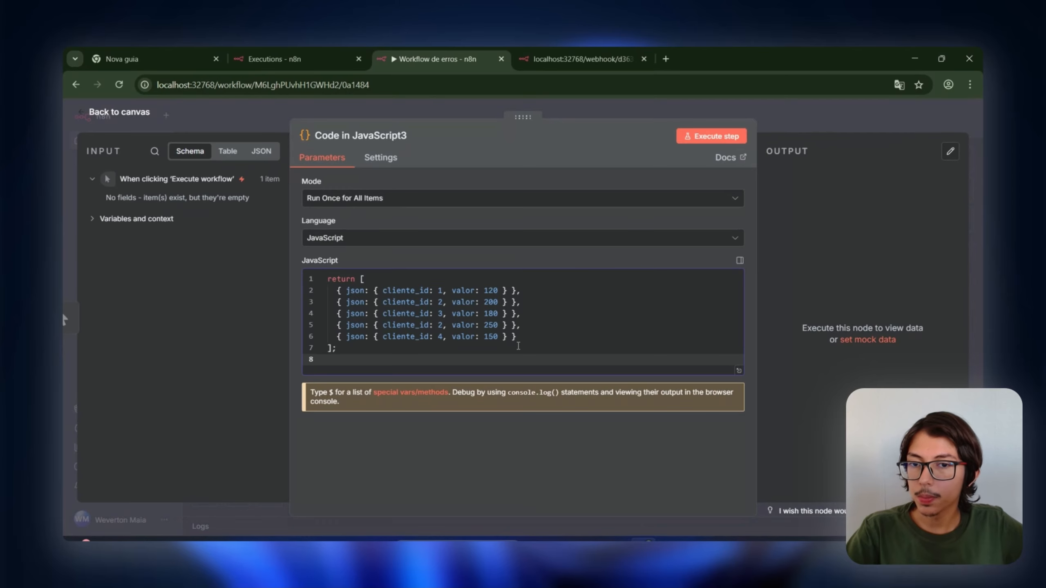
key("Escape")
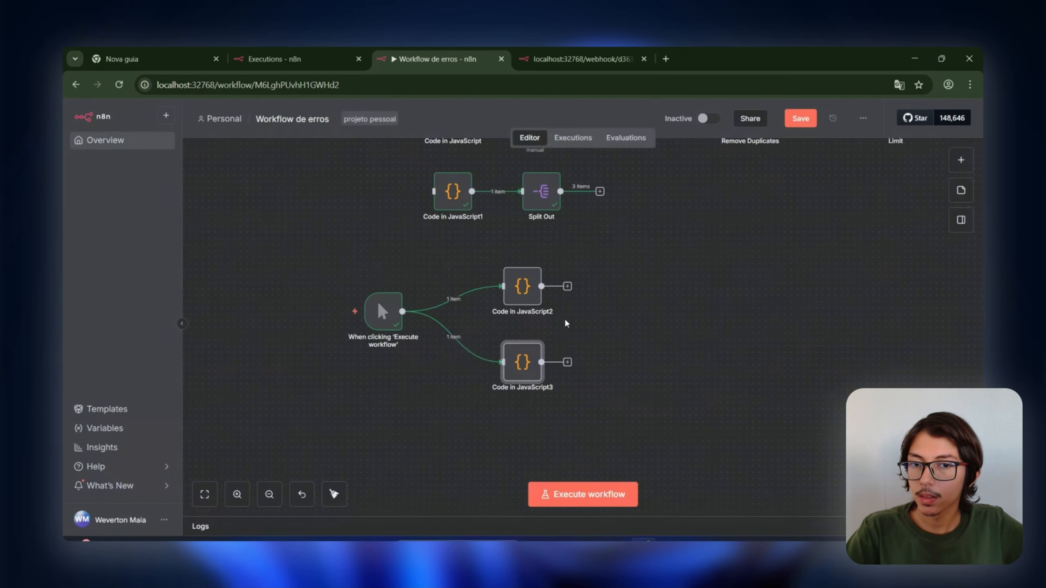
Review the customer records in the upper code node and return to the canvas
double_click(510, 302)
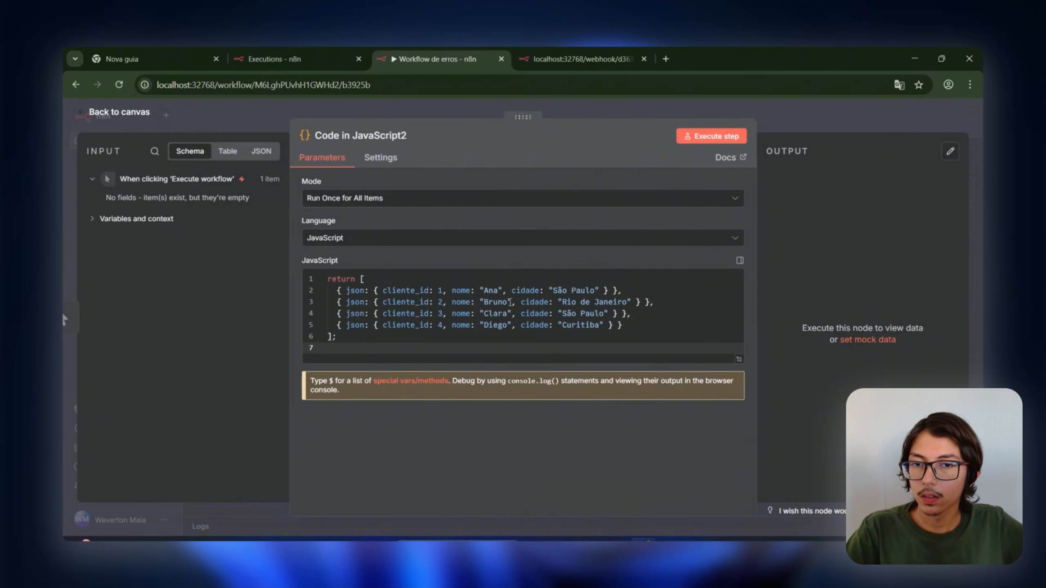
left_click(259, 130)
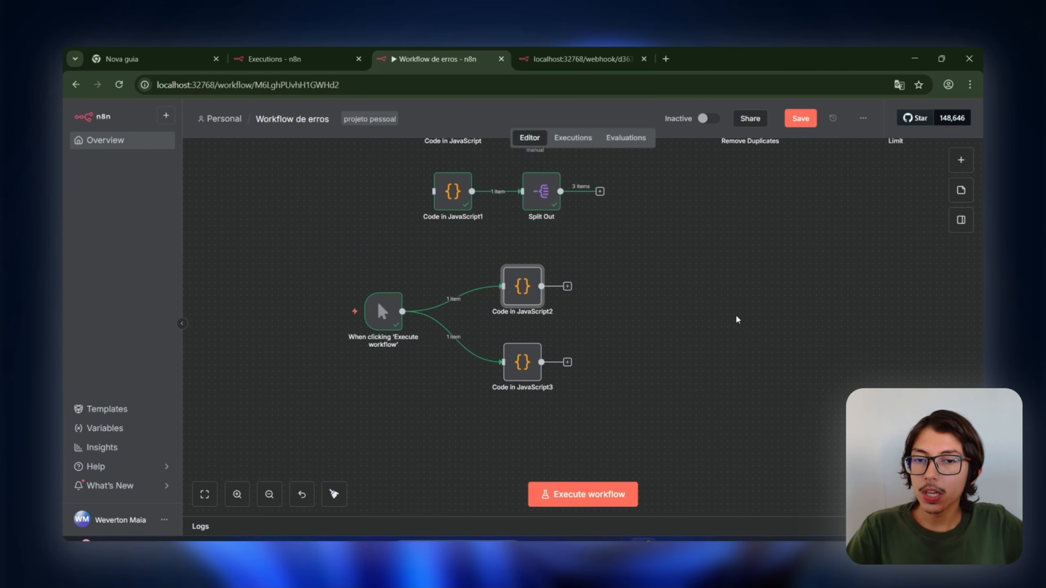
left_click_drag(534, 297, 530, 293)
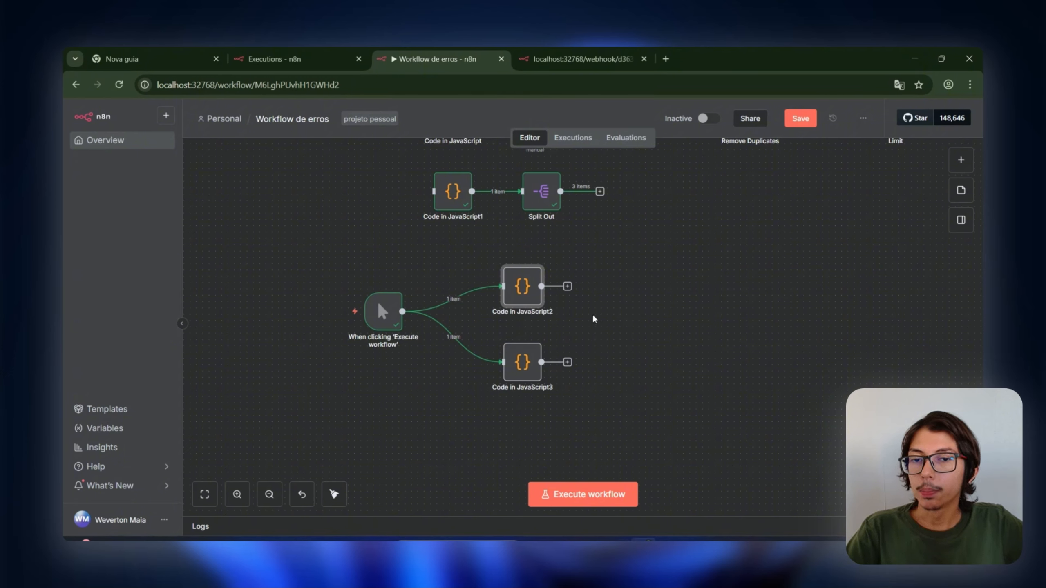
Add a Merge node after the upper code node, Code in JavaScript2
left_click(961, 160)
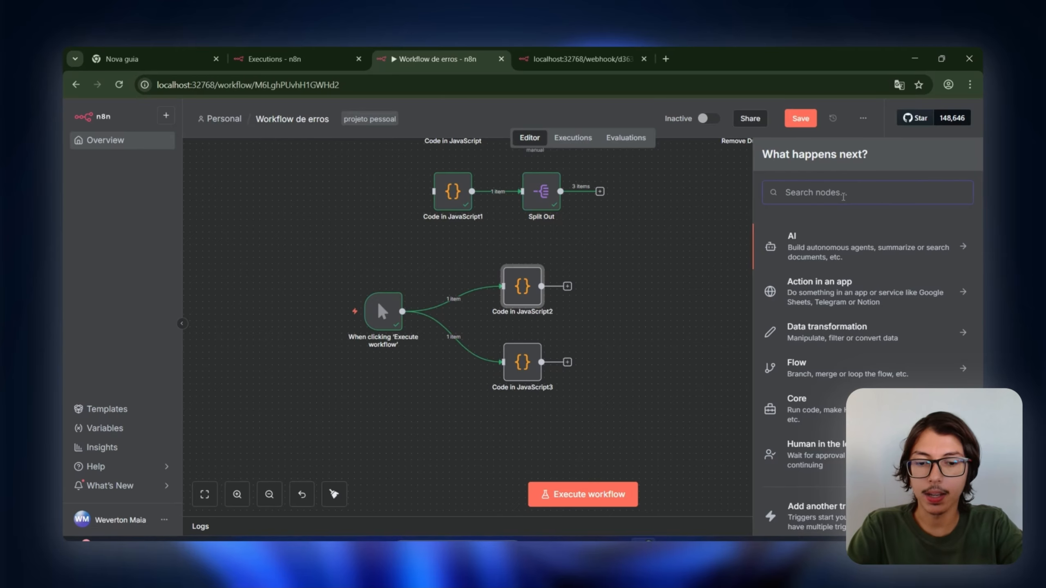
type("merge")
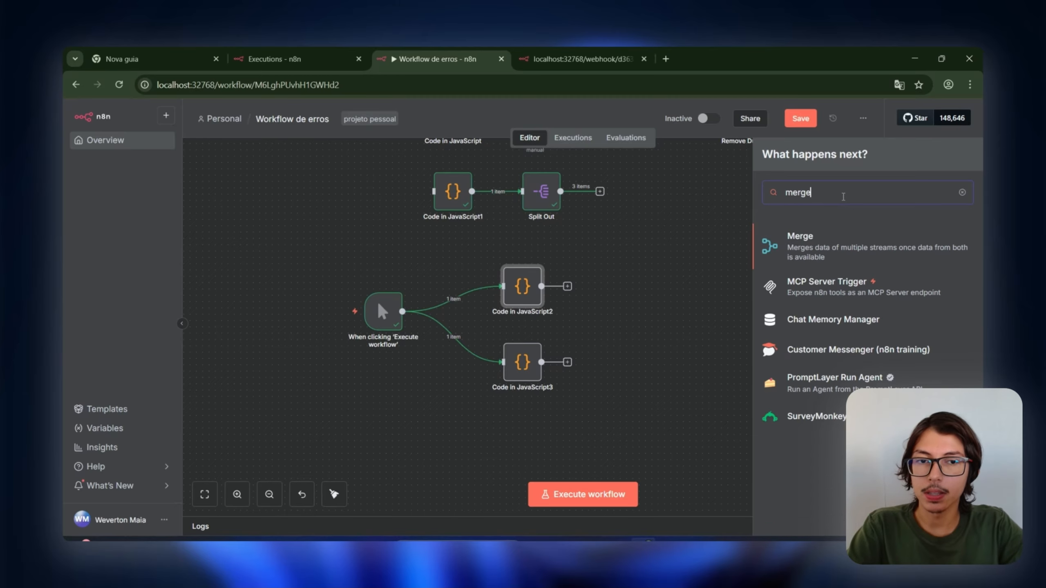
left_click(809, 247)
left_click(707, 126)
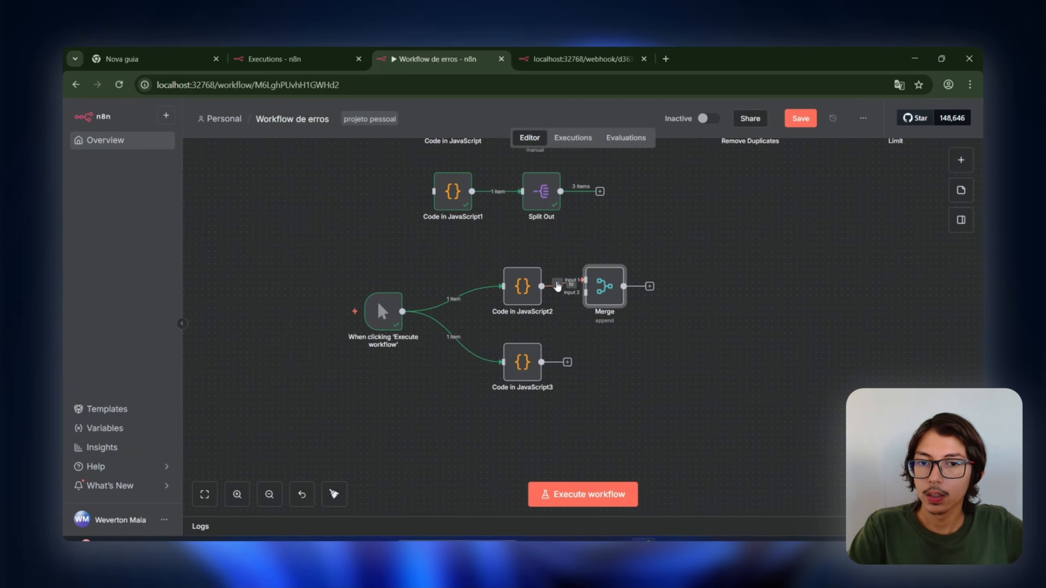
Position the Merge node between the two branches and connect the lower code node to its Input 2
left_click_drag(599, 283, 625, 321)
scroll(674, 354, "up", 2)
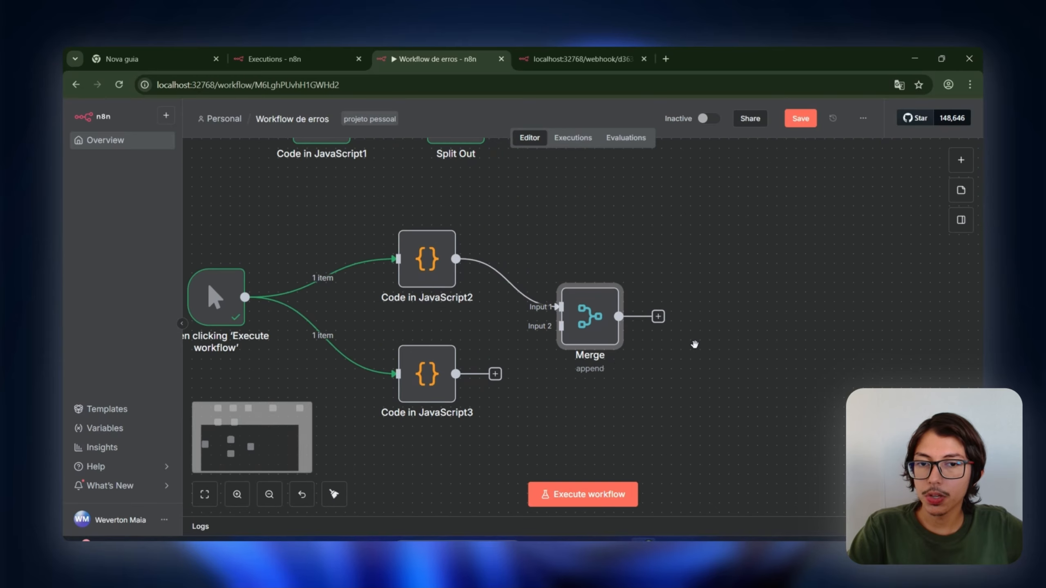
left_click_drag(457, 373, 561, 326)
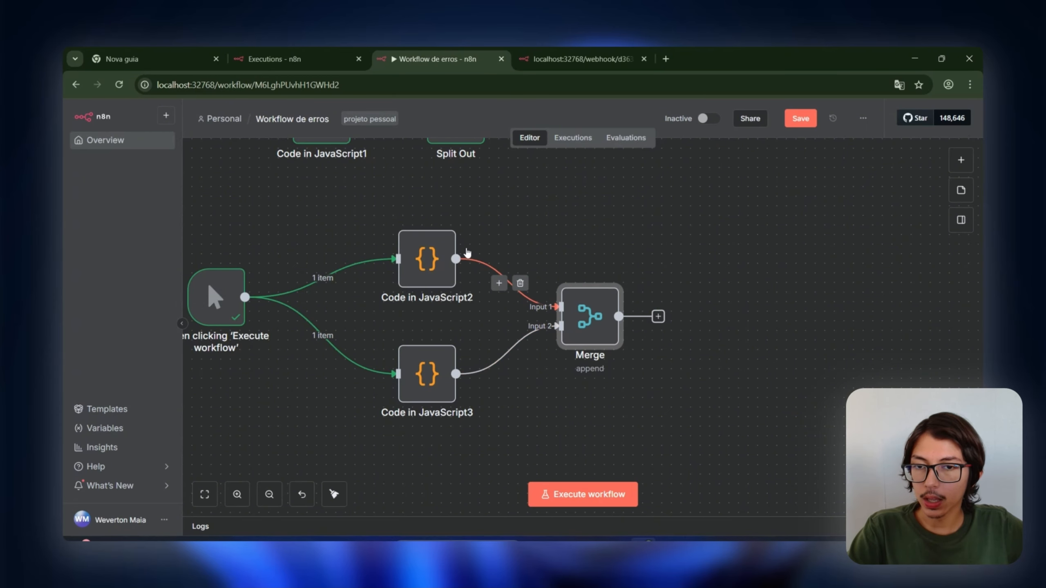
Examine the Merge node's available modes and its options for the number of inputs
double_click(572, 313)
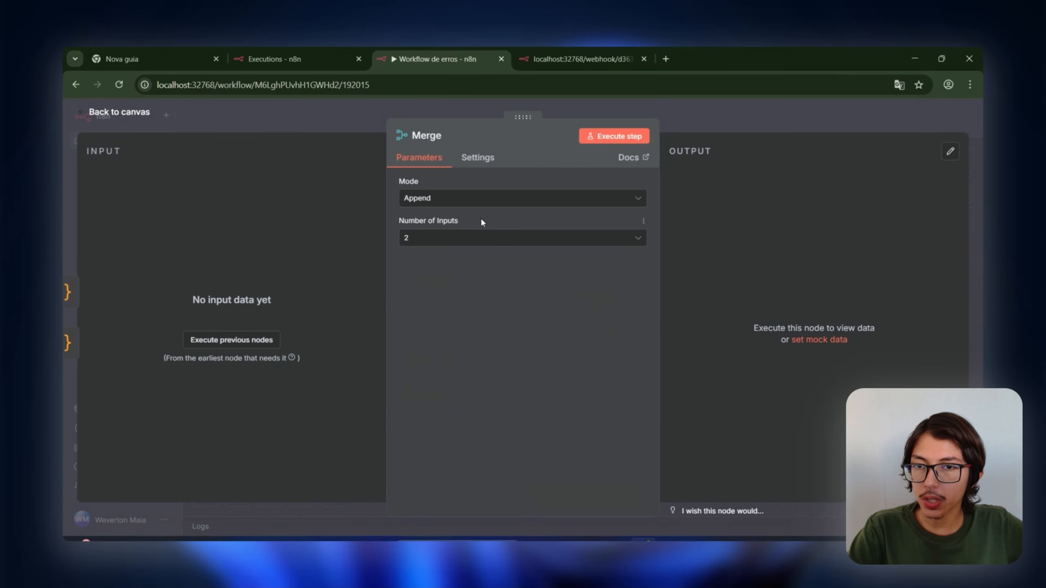
left_click(470, 203)
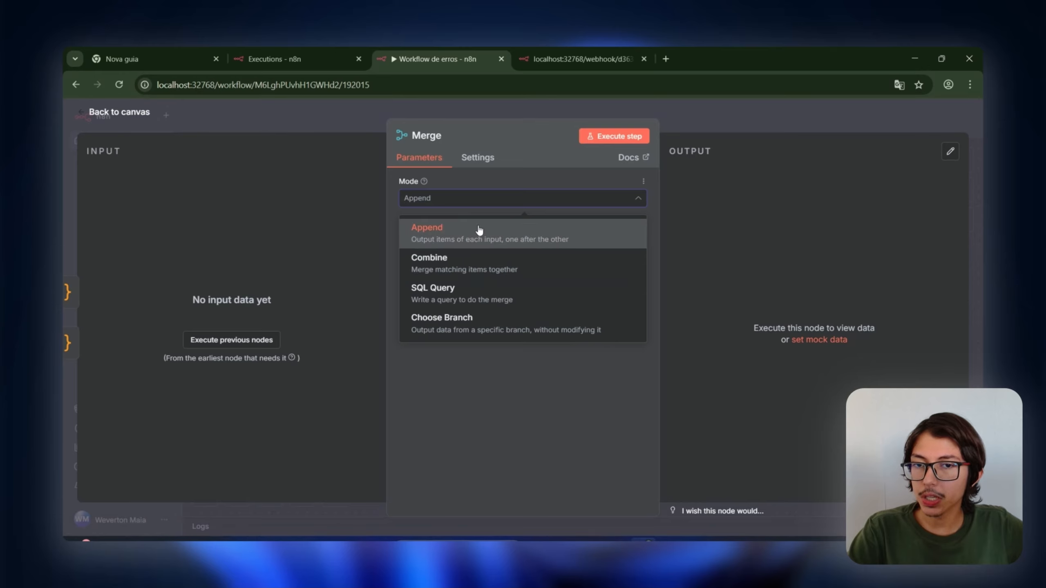
left_click(470, 206)
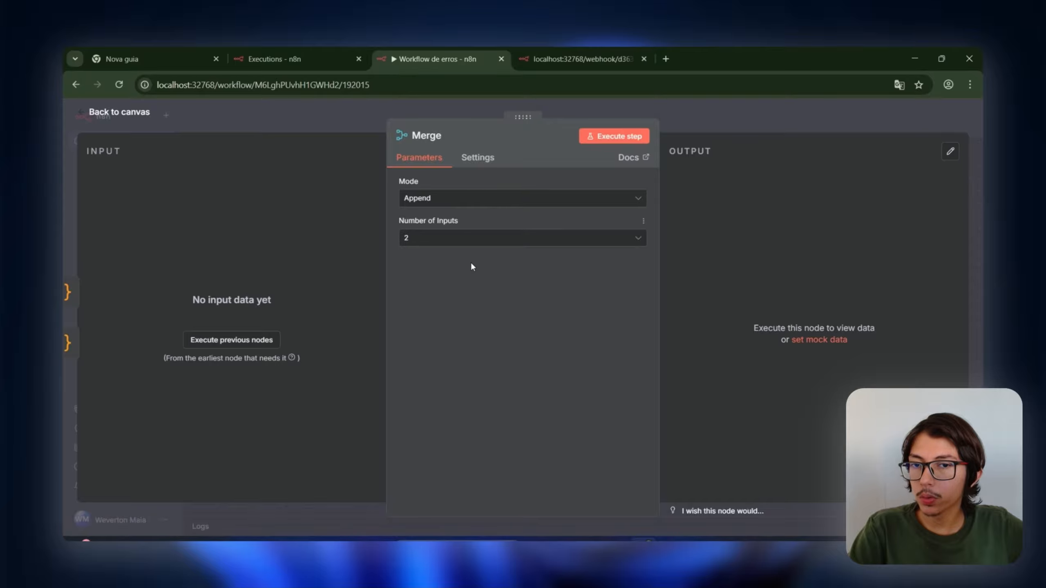
left_click(459, 237)
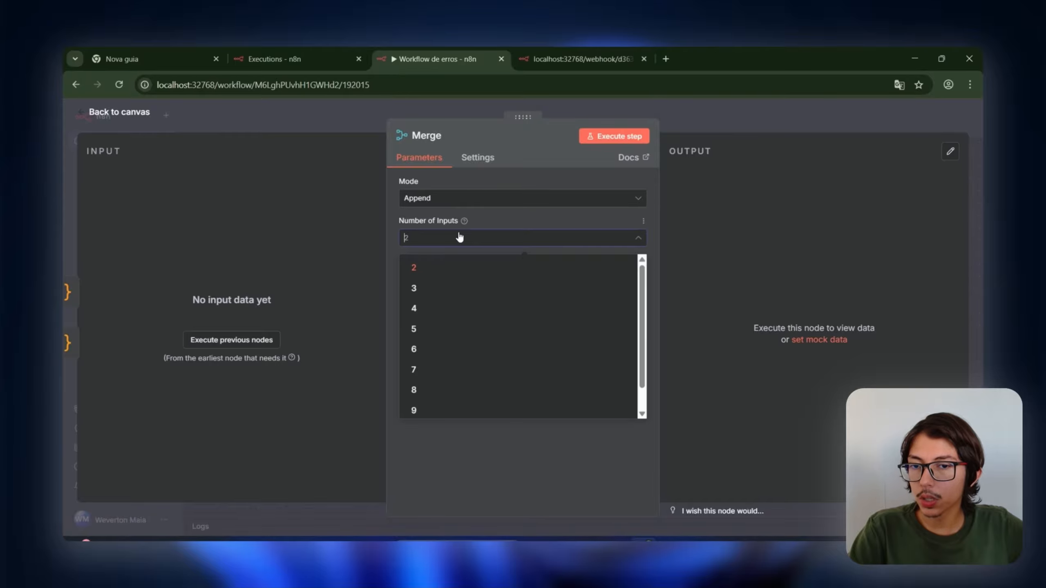
scroll(469, 295, "down", 1)
left_click(486, 408)
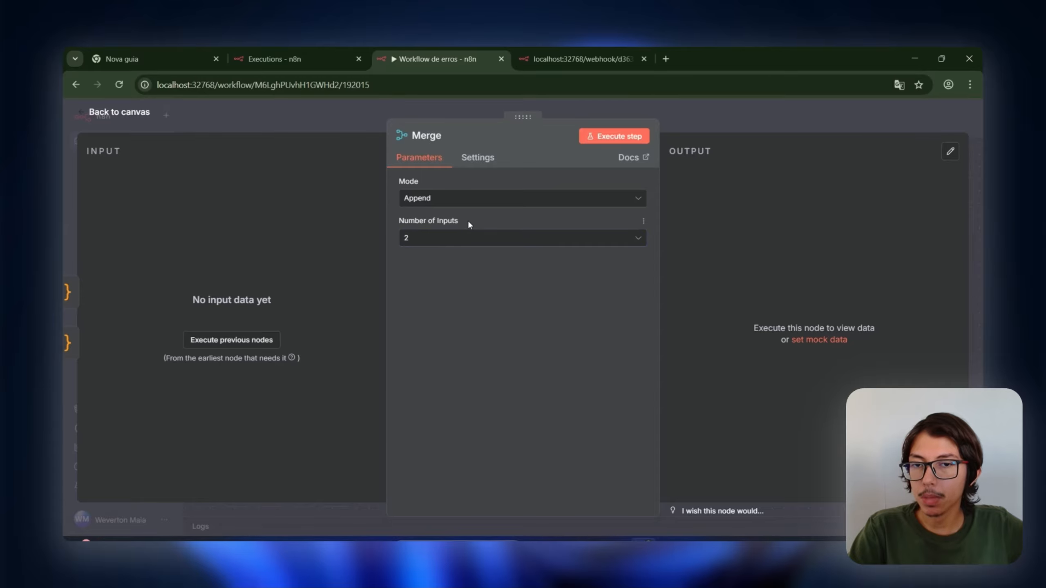
left_click(449, 197)
left_click(496, 198)
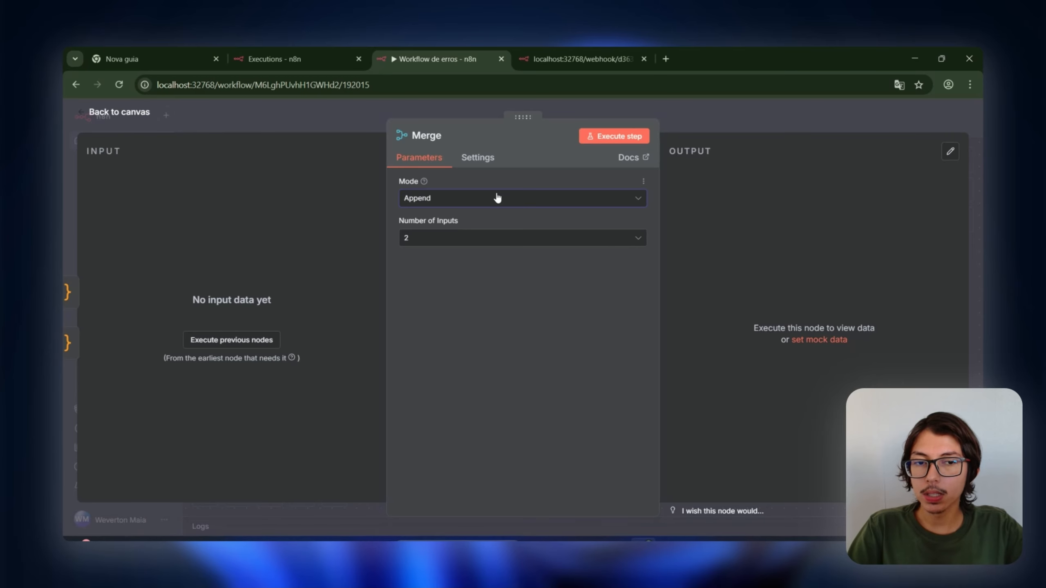
Execute the Merge node in Append mode with 2 inputs and inspect the fields of its second input
left_click(600, 140)
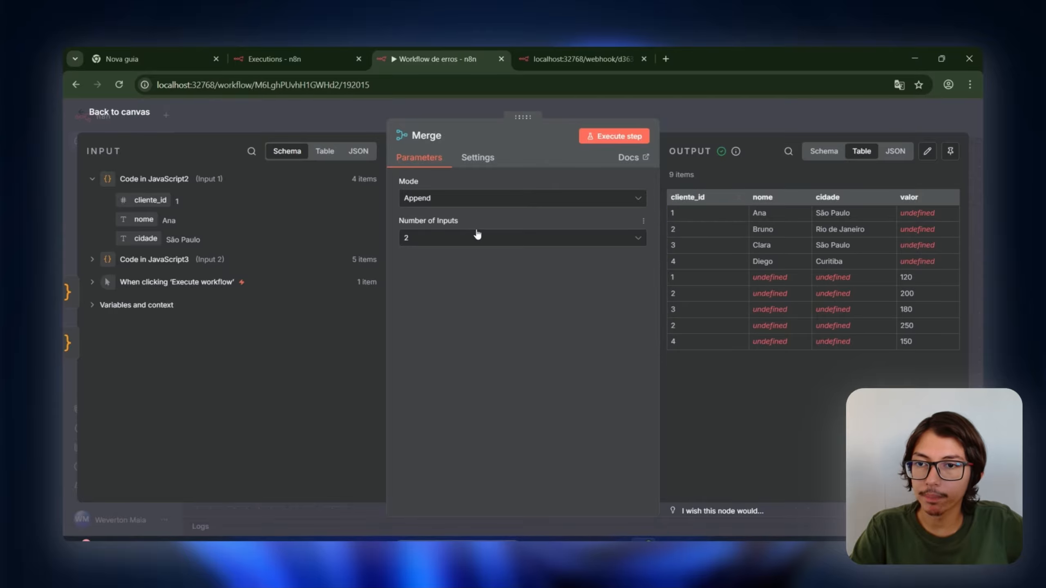
left_click(94, 259)
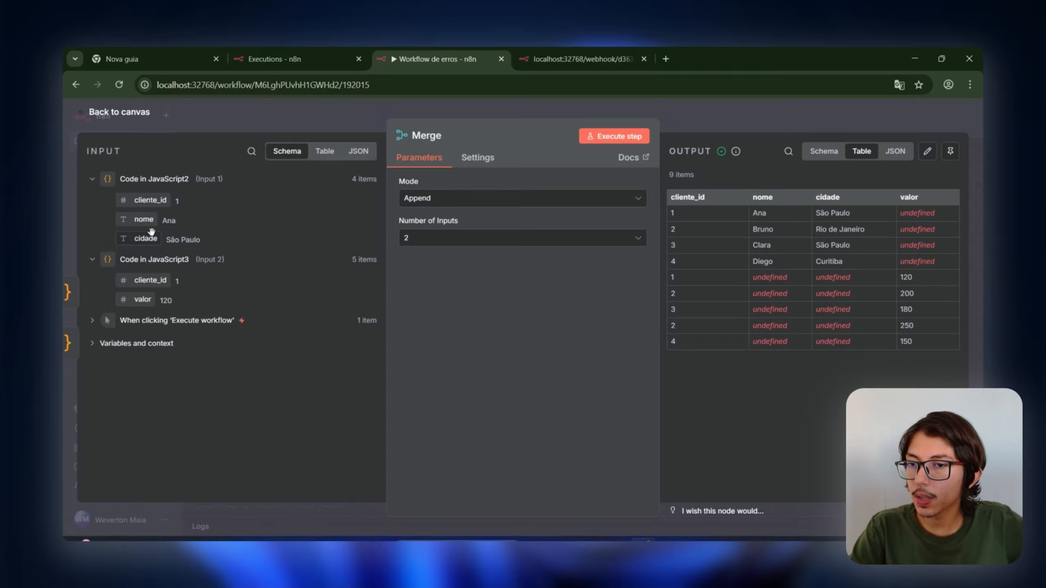
left_click(285, 129)
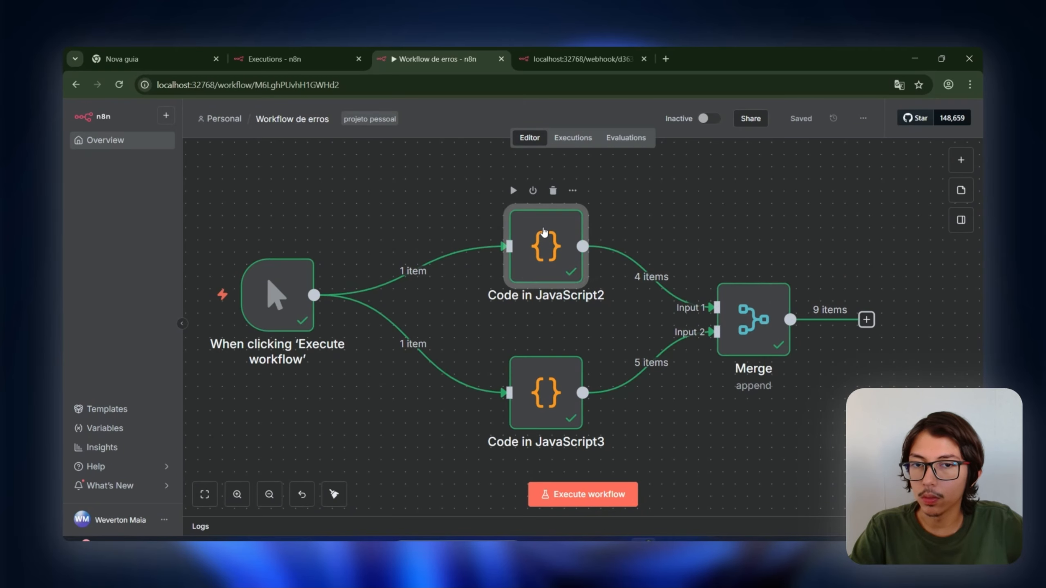
Rename the upper code node, Code in JavaScript2, as CRM
double_click(542, 242)
left_click(379, 140)
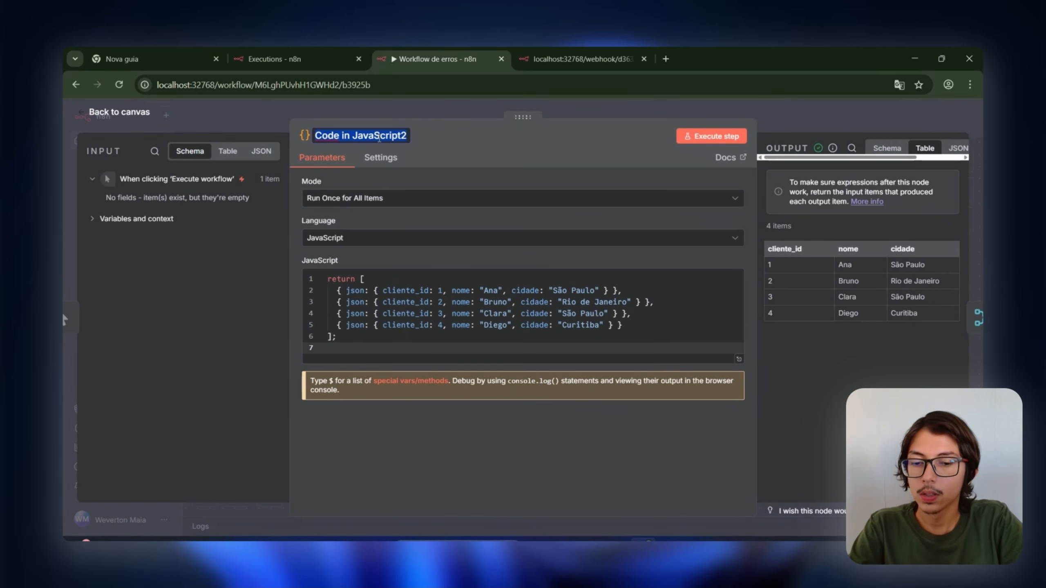
type("c")
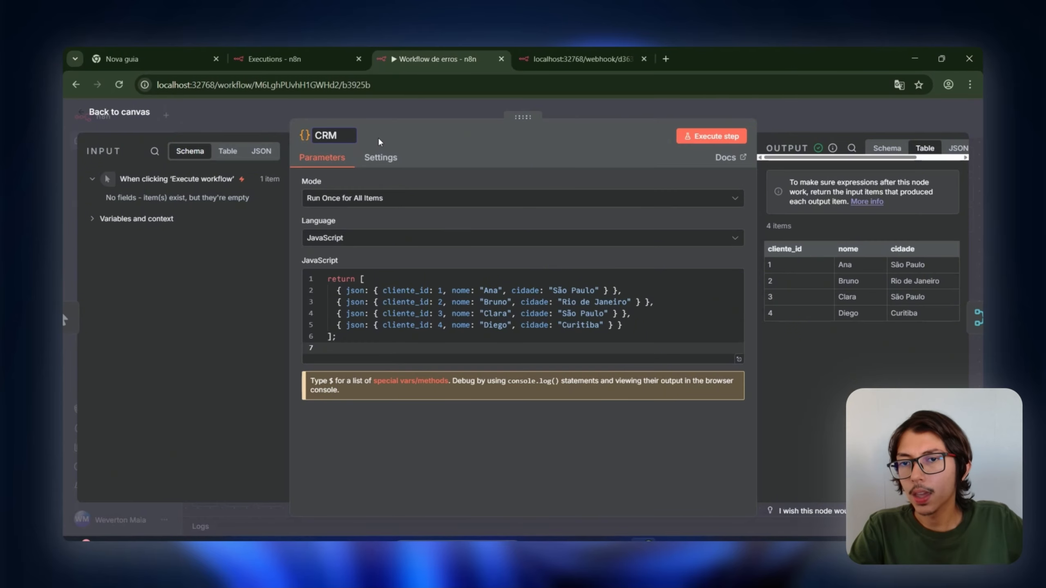
left_click(261, 112)
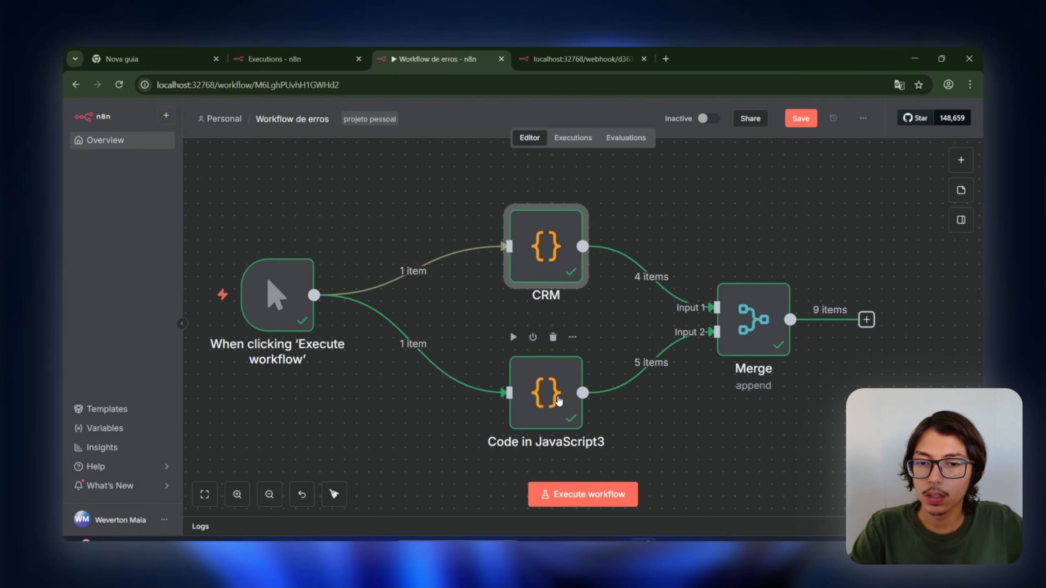
Rename the lower code node, Code in JavaScript3, as SISTEMA_FINANCEIRO
double_click(547, 381)
left_click(372, 136)
type("SI")
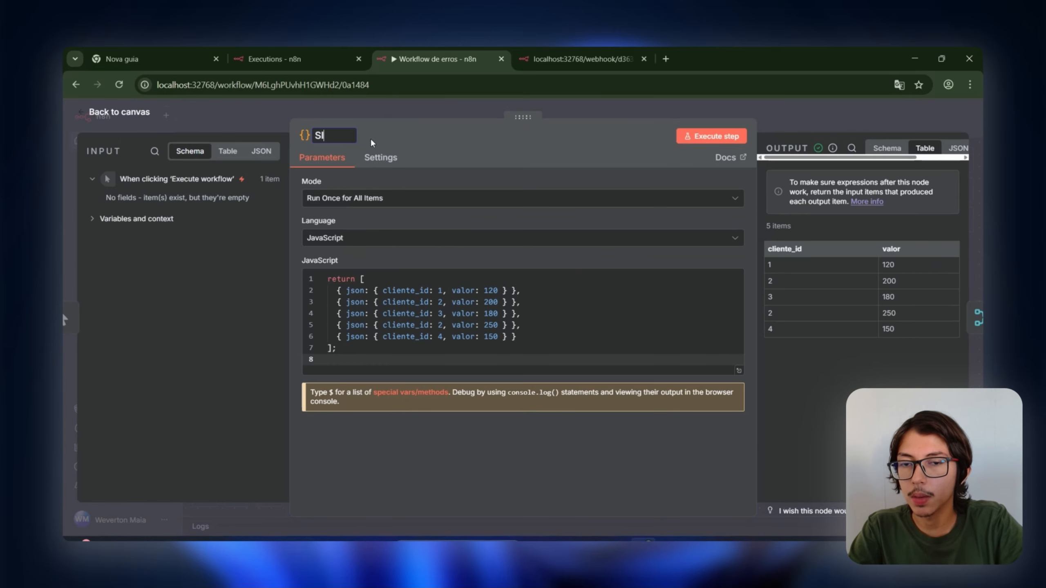
type("STEMA")
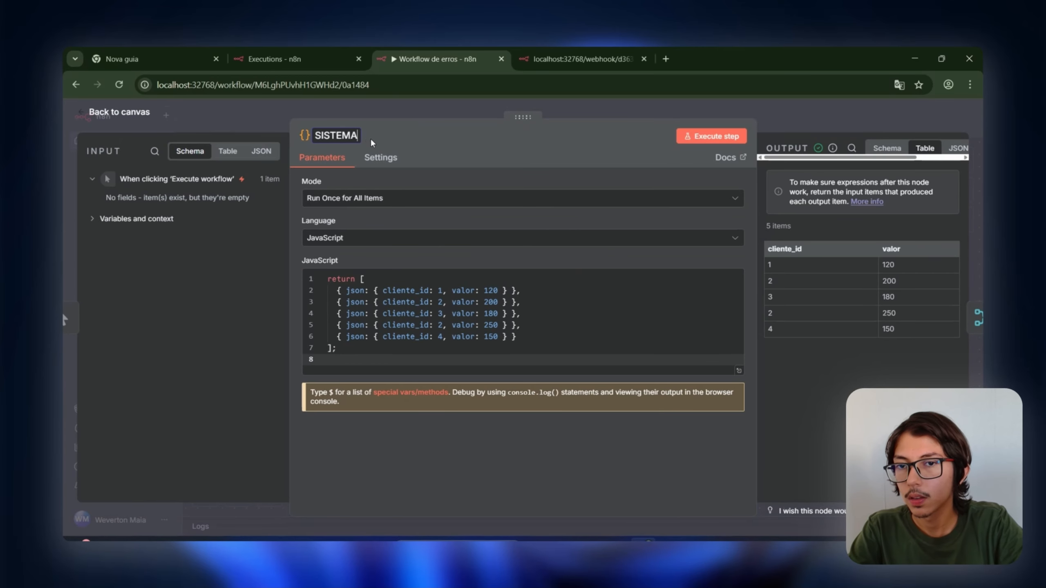
type("_FINANCEIRO")
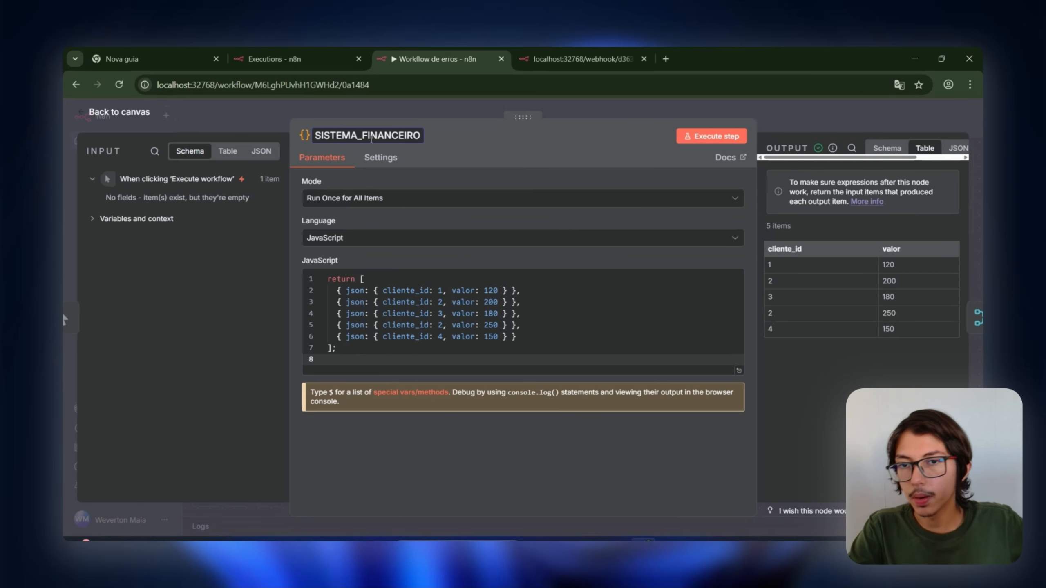
left_click_drag(290, 120, 307, 125)
left_click(537, 111)
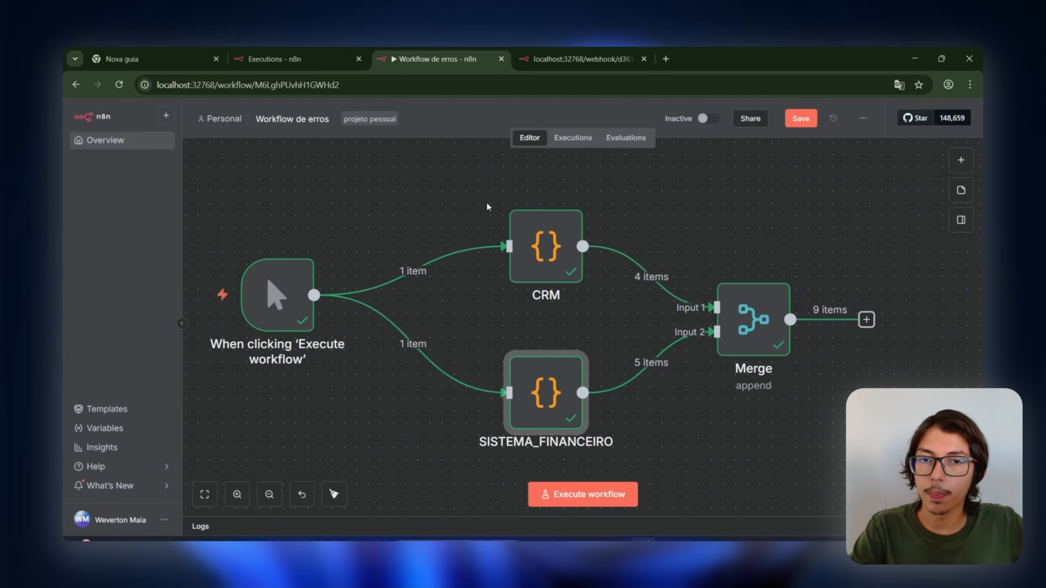
Execute the Merge node in Append mode and check the CRM code node that feeds its first input
double_click(762, 318)
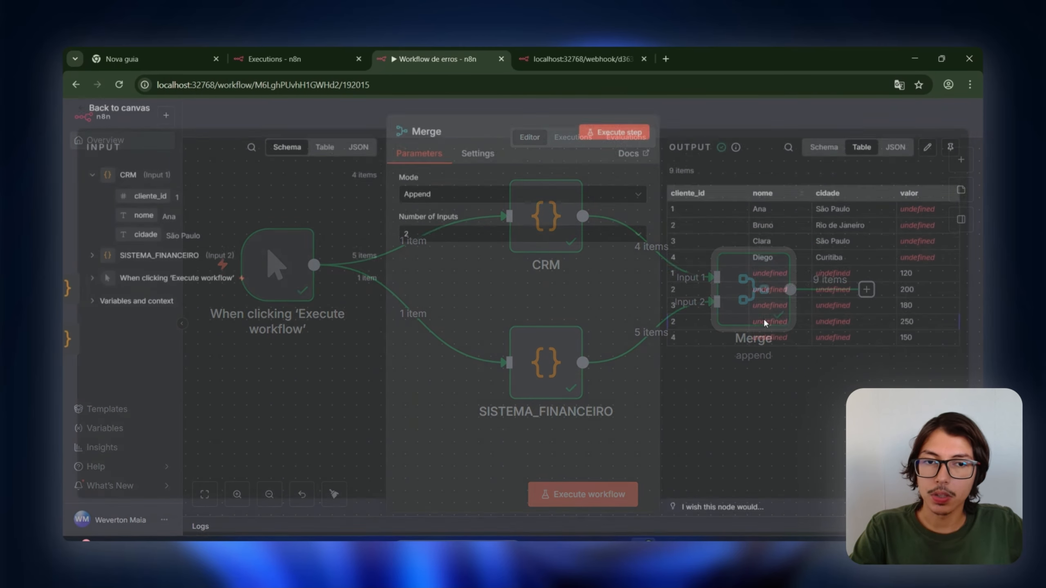
left_click(635, 137)
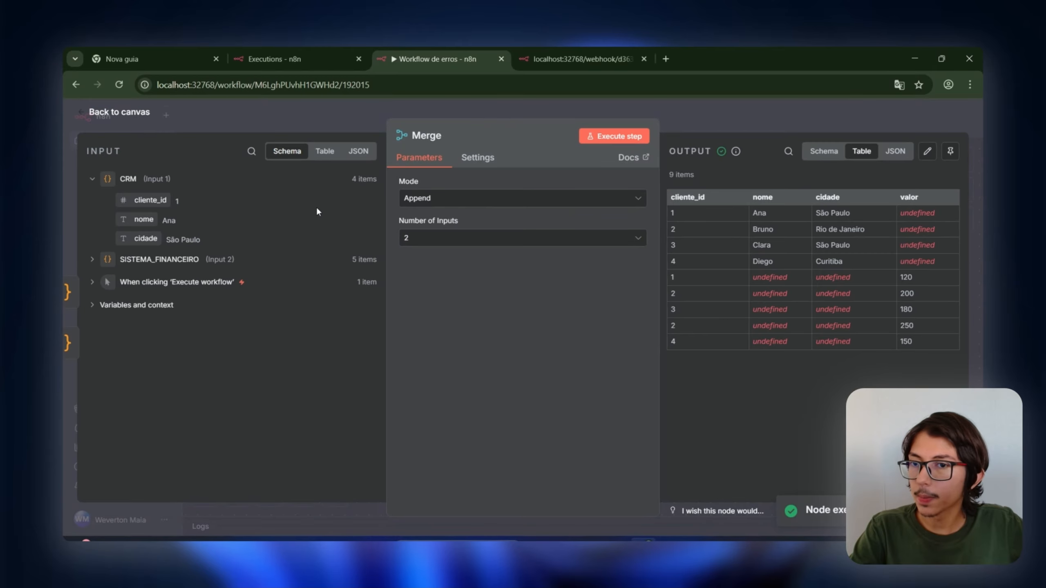
left_click(88, 293)
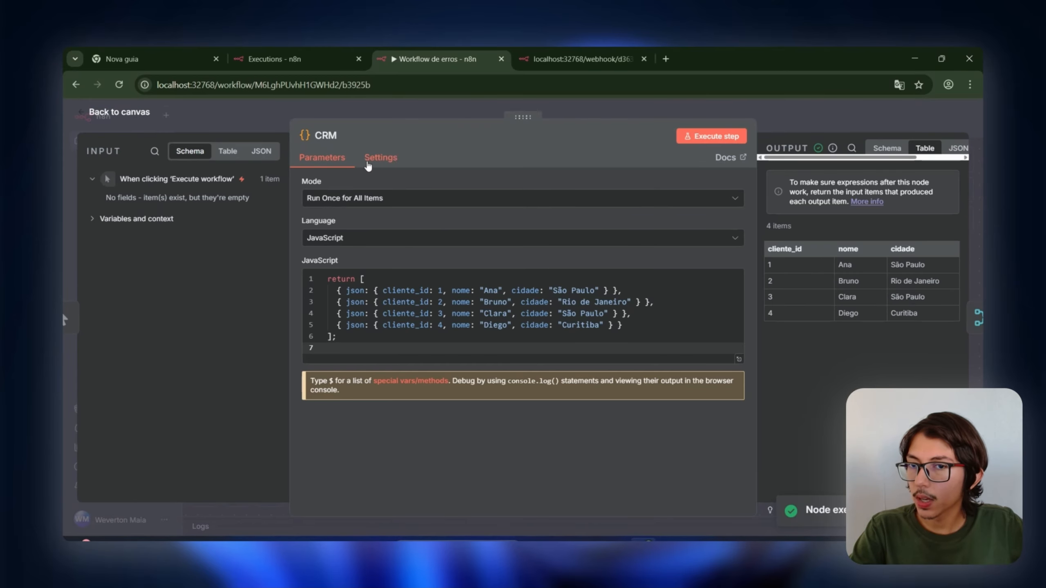
left_click(918, 124)
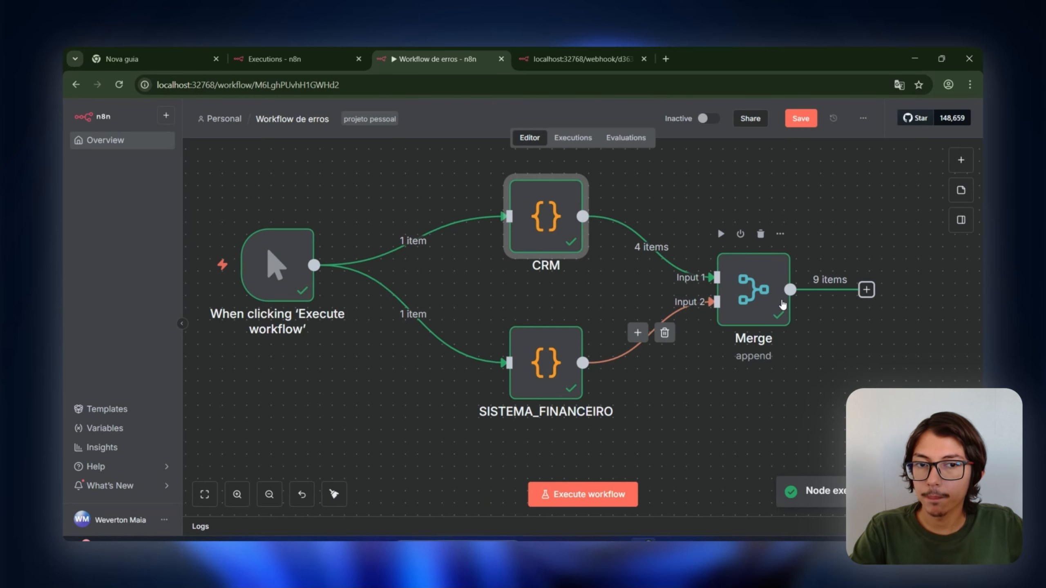
Reopen the Merge node and examine the SISTEMA_FINANCEIRO input fields alongside the available merge modes
double_click(783, 304)
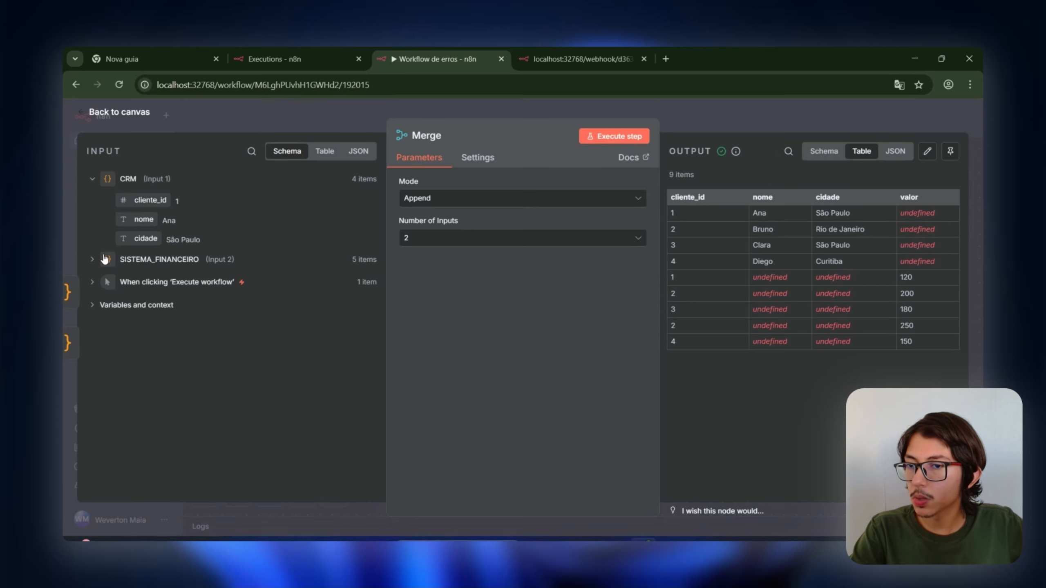
left_click(105, 258)
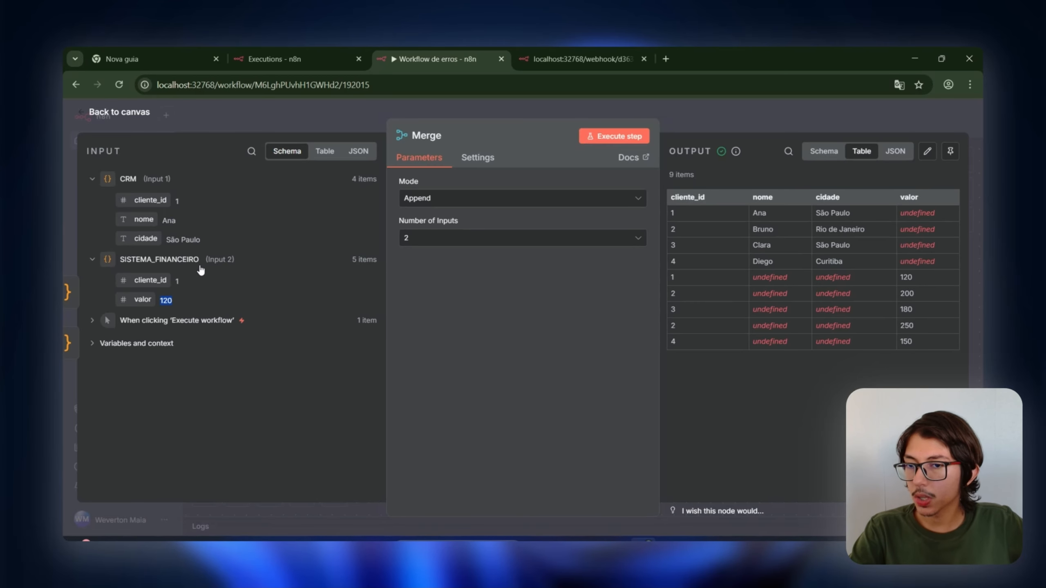
left_click(521, 199)
left_click(598, 364)
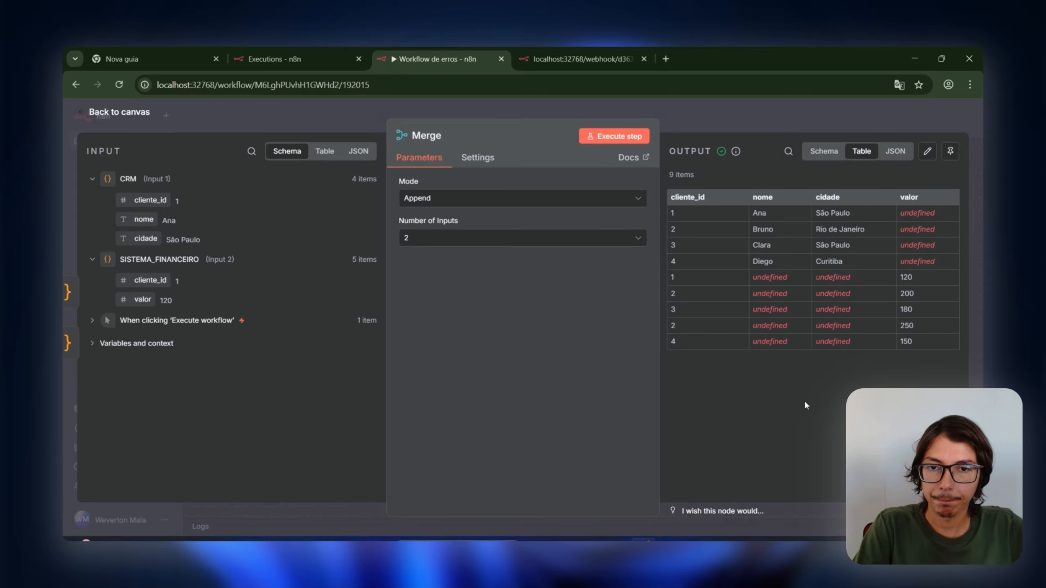
Set the Merge node to Combine by Matching Fields, using cliente_id as the field to match
left_click(445, 199)
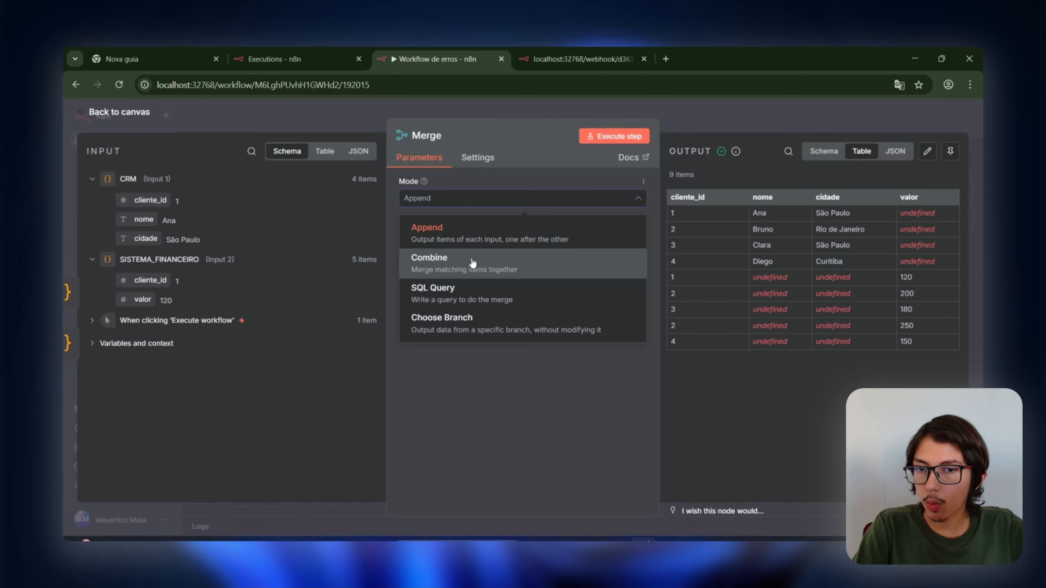
left_click(469, 264)
left_click(472, 244)
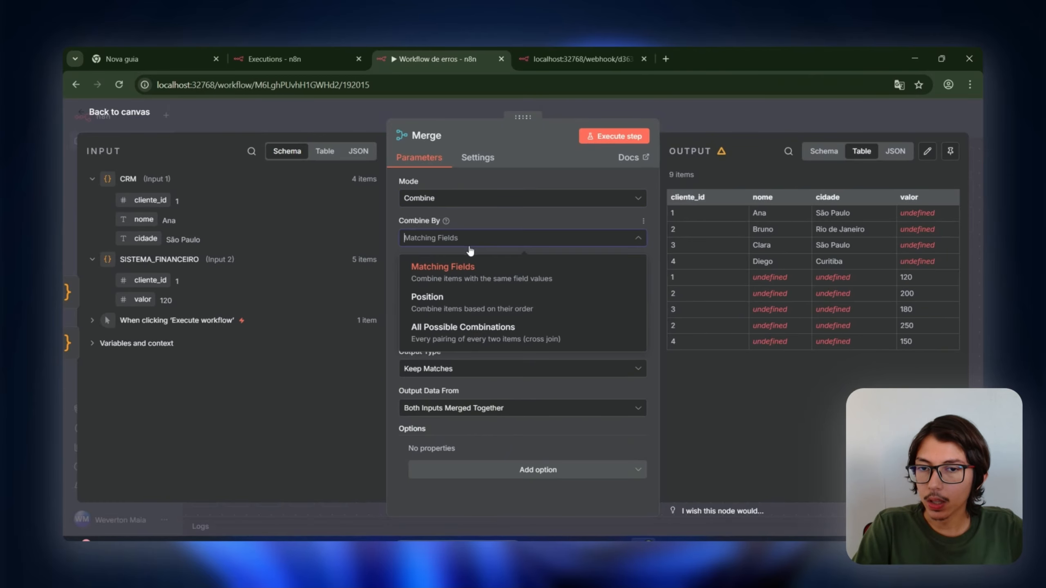
left_click(475, 246)
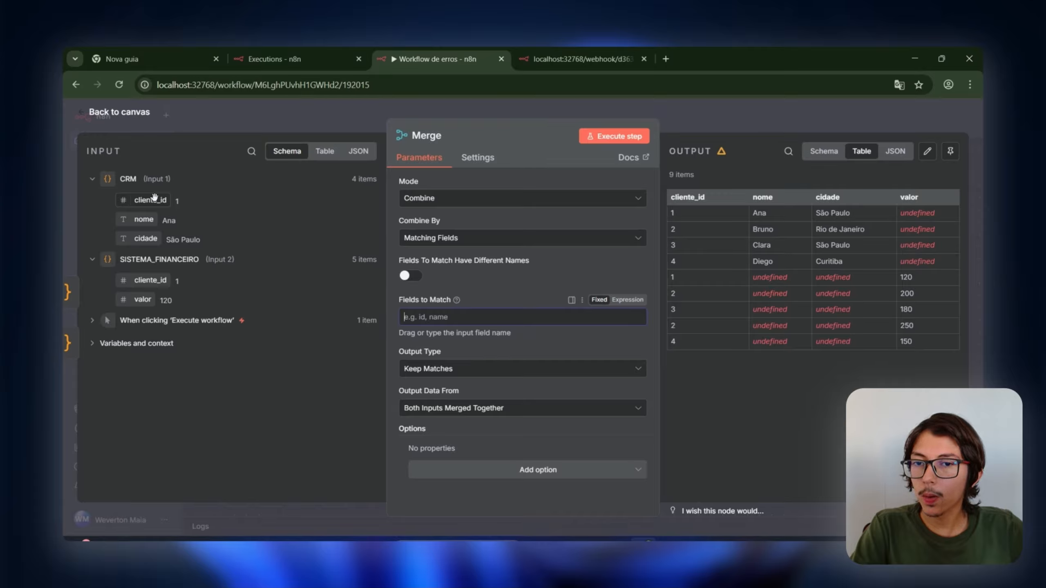
left_click_drag(154, 197, 433, 314)
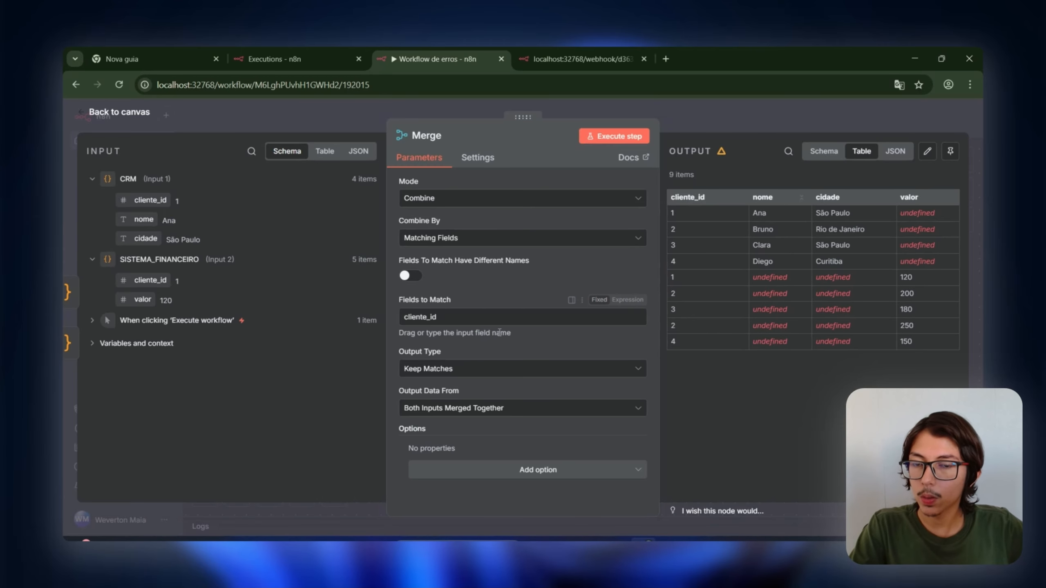
Execute the Merge node with Output Type Keep Matches and Output Data From Both Inputs Merged Together
left_click(460, 376)
left_click(469, 372)
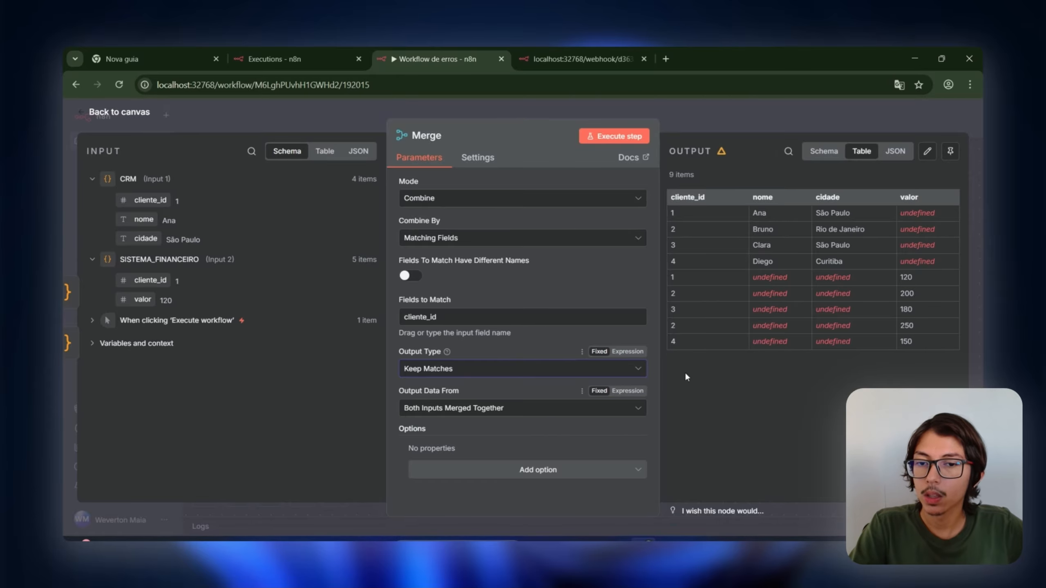
left_click(498, 417)
left_click(520, 419)
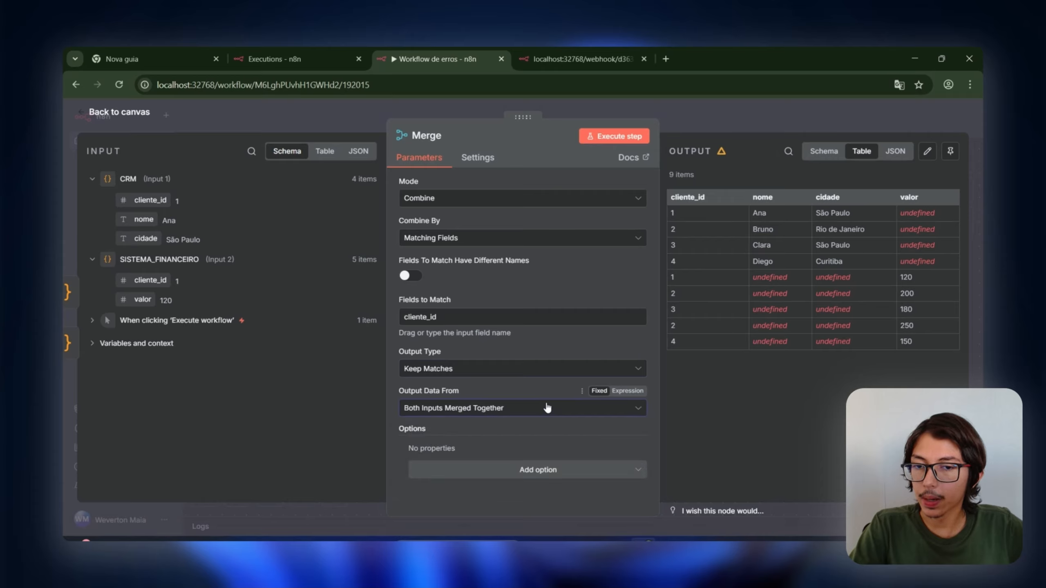
left_click(598, 138)
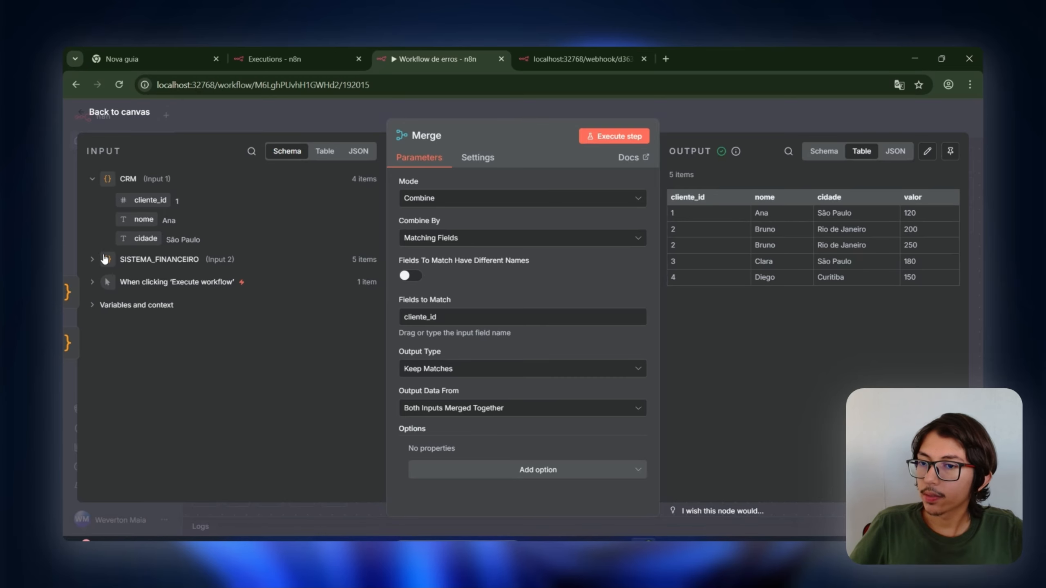
Compare the SISTEMA_FINANCEIRO fields with the combined output, review the other merge modes and return to the canvas
left_click(97, 260)
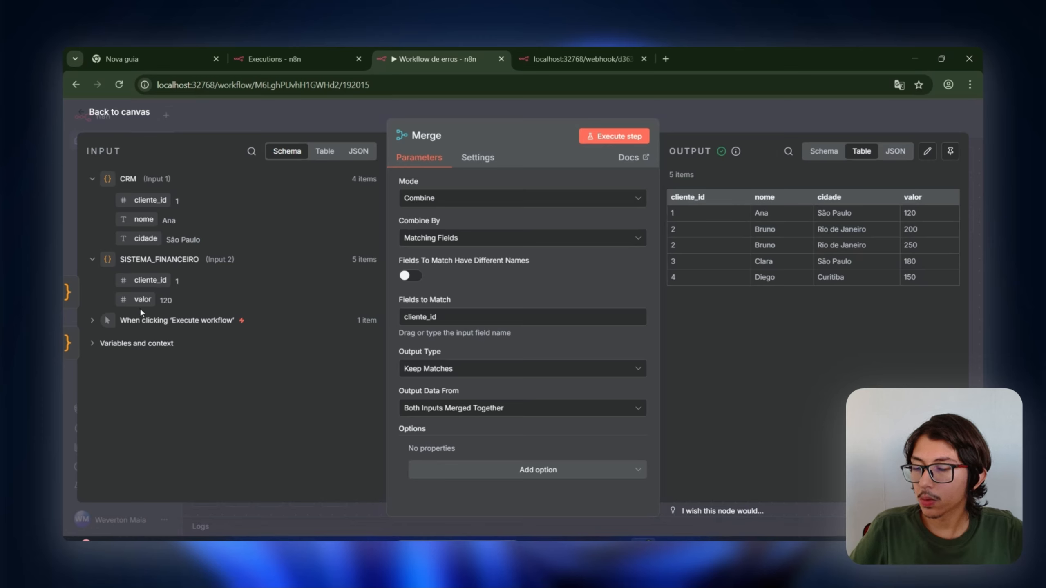
left_click_drag(139, 305, 157, 278)
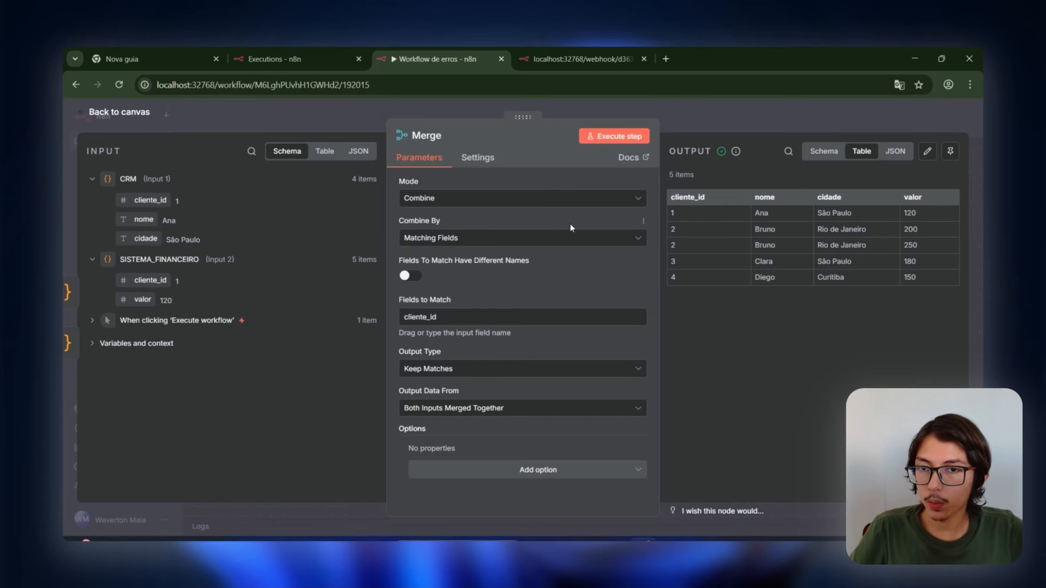
left_click(539, 199)
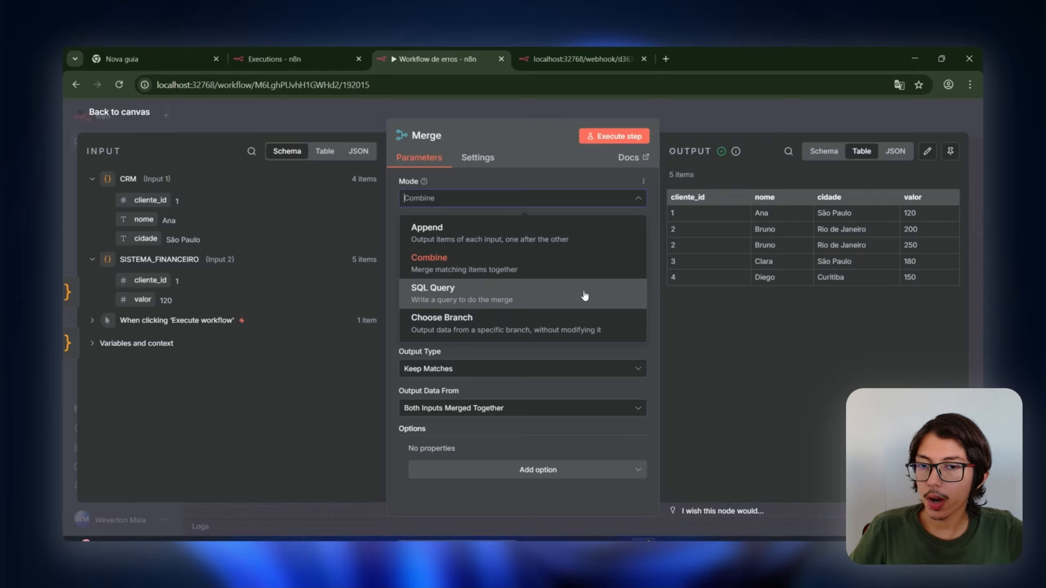
left_click(763, 112)
left_click(762, 113)
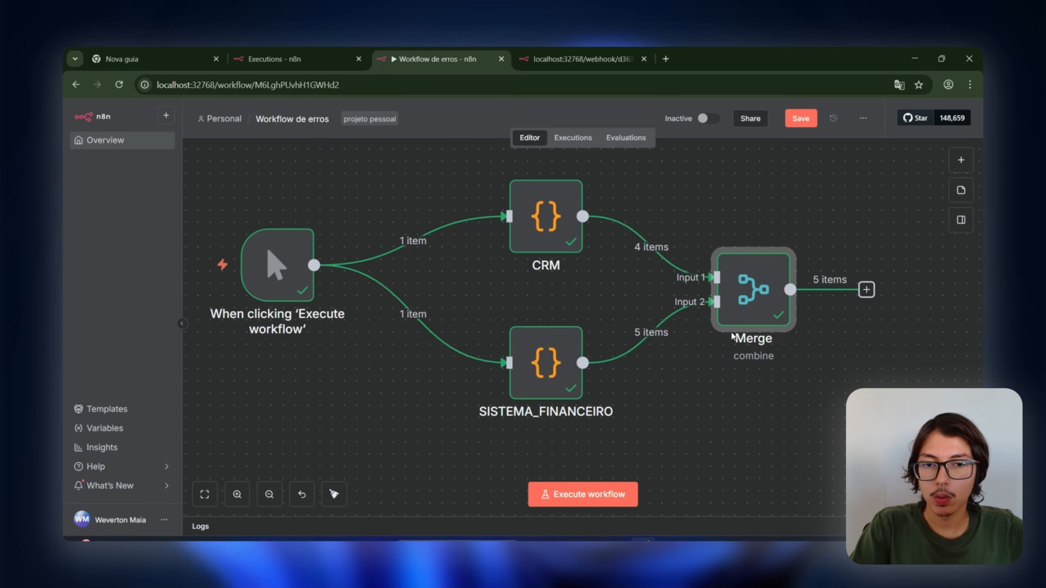
scroll(741, 331, "down", 4)
left_click_drag(765, 396, 637, 396)
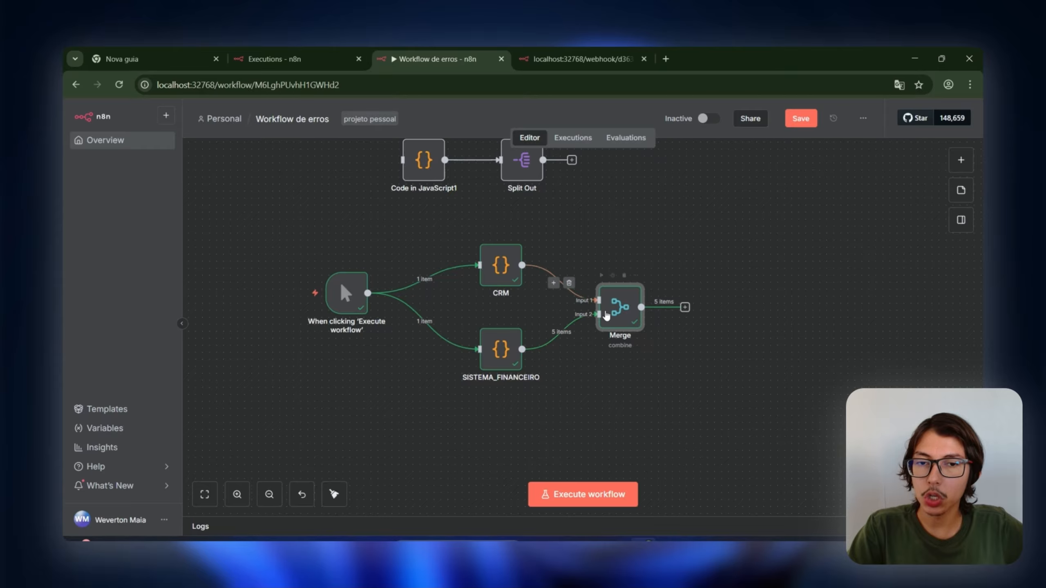
Reselect Combine by Matching Fields in the Merge node and enter the CRM field cliente_id again as the match field
double_click(628, 318)
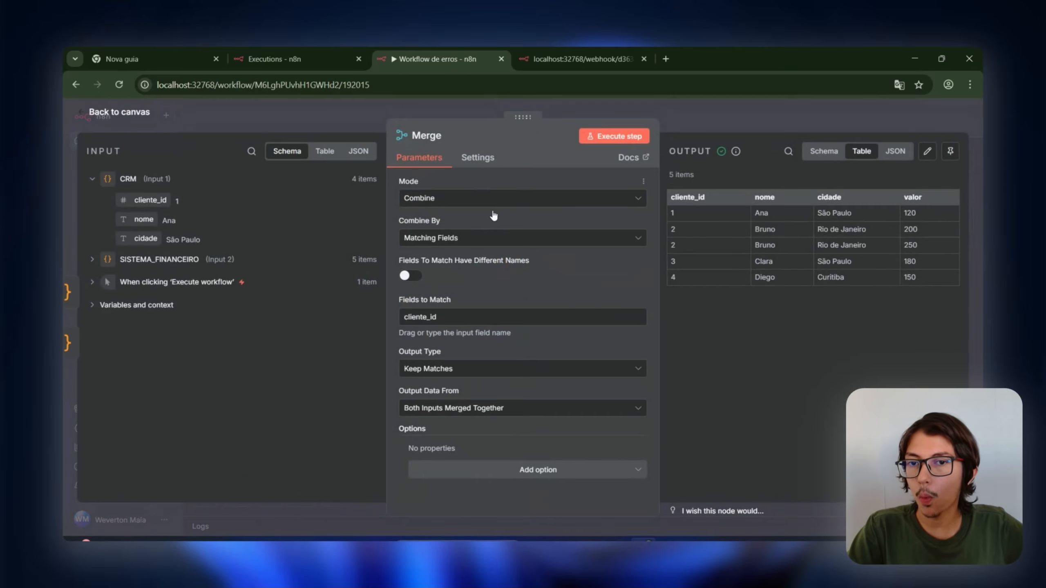
left_click(503, 199)
left_click(494, 252)
left_click(494, 238)
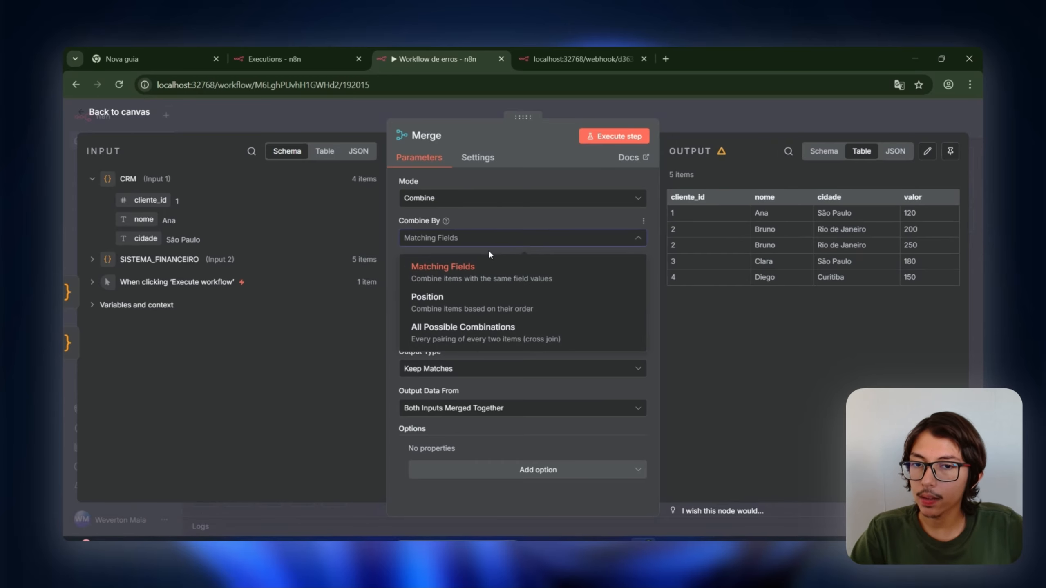
left_click(535, 268)
left_click(552, 244)
left_click(553, 244)
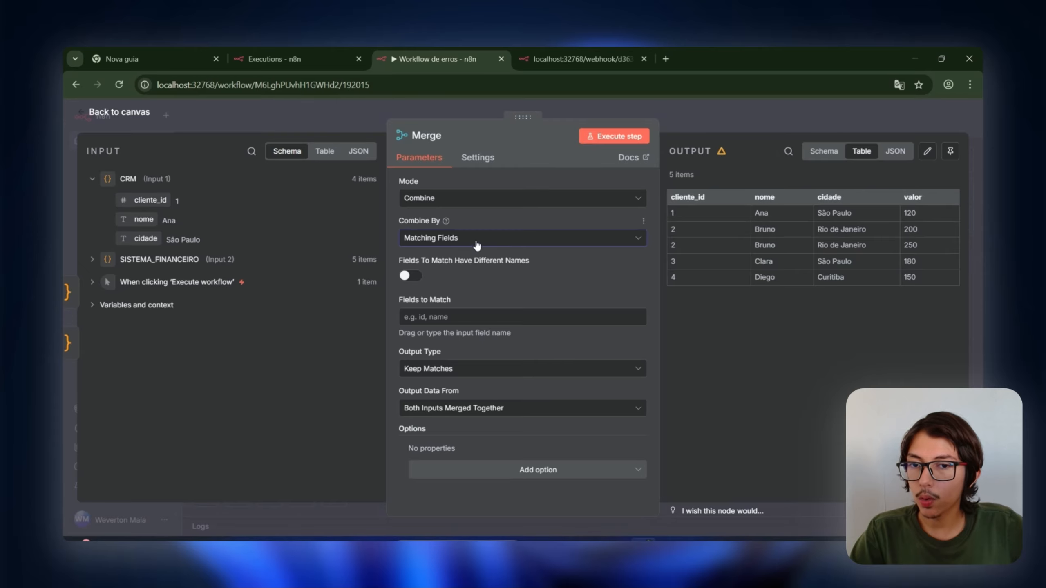
left_click_drag(150, 200, 440, 319)
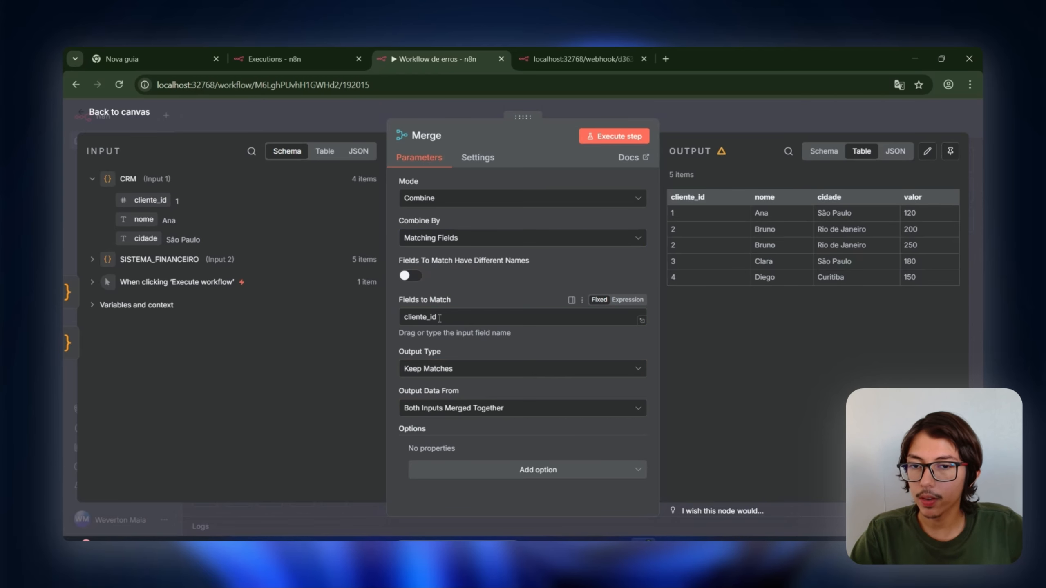
Keep Matching Fields, enable Fields To Match Have Different Names and check the CRM node's data
left_click(498, 238)
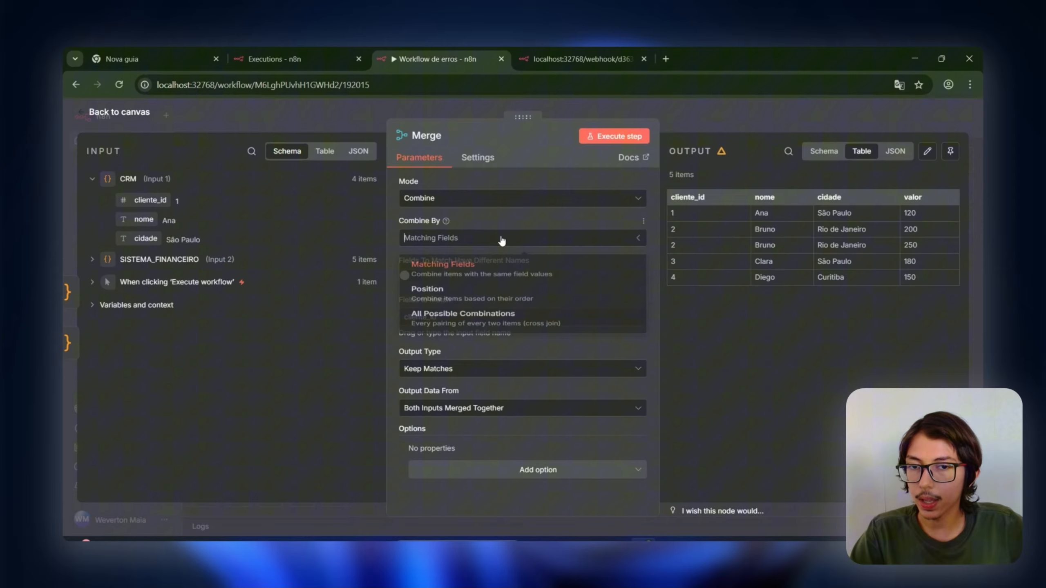
left_click(503, 277)
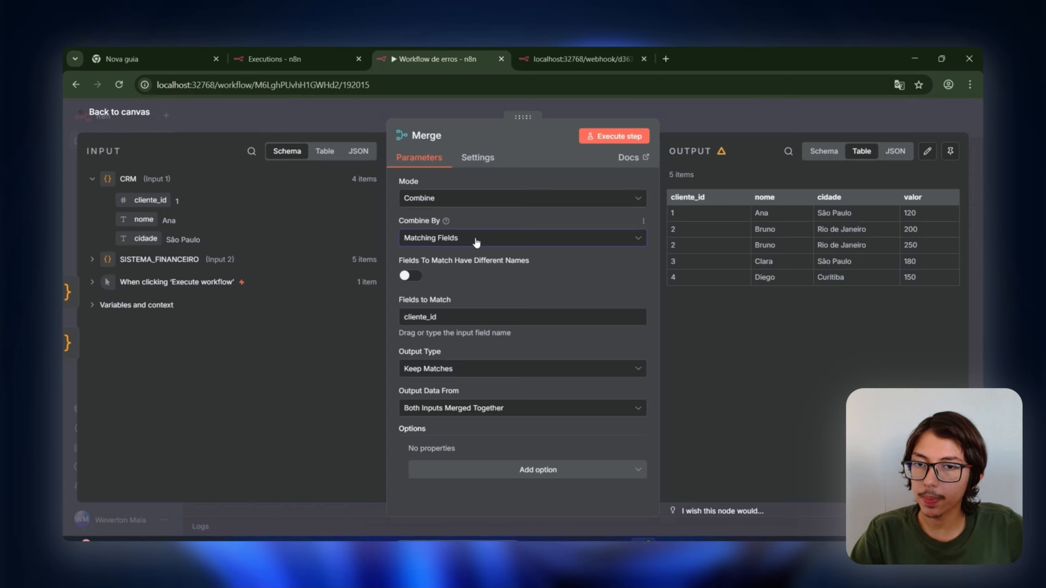
left_click(419, 283)
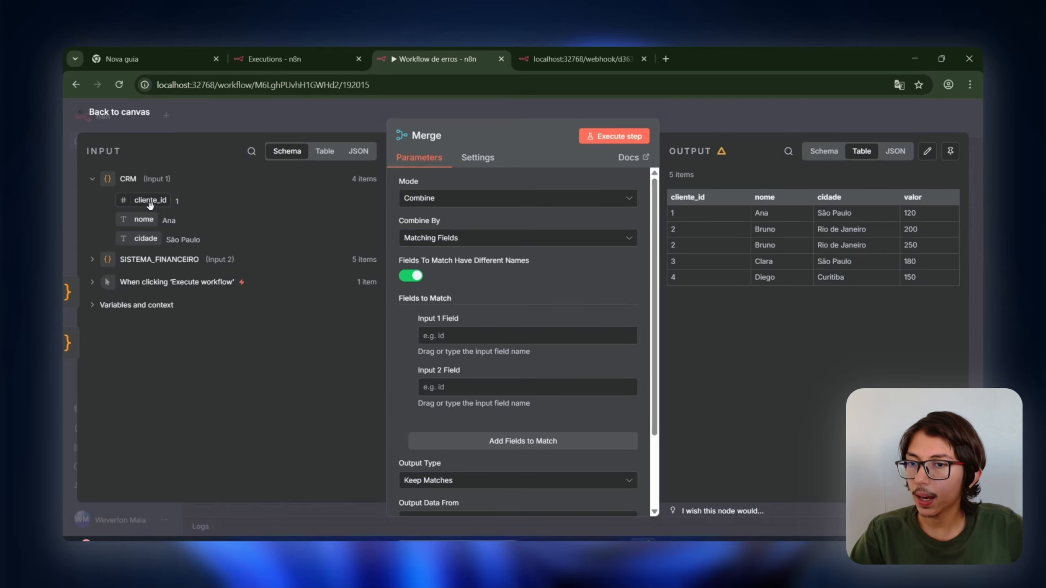
left_click(78, 291)
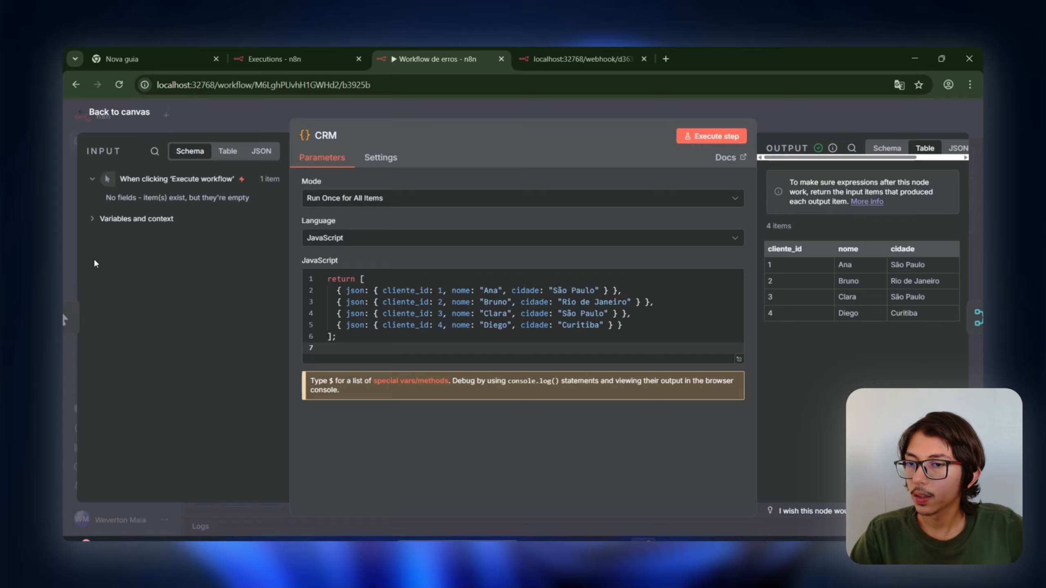
left_click(434, 106)
double_click(620, 307)
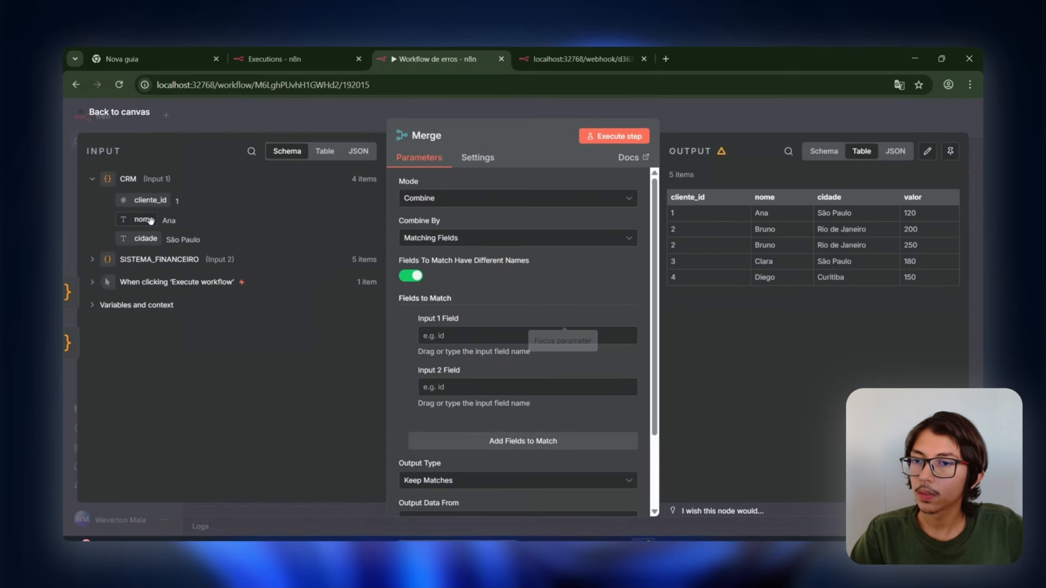
Match CRM's cliente_id as Input 1 Field with SISTEMA_FINANCEIRO's cliente_id as Input 2 Field and execute the Merge node
left_click_drag(151, 201, 455, 335)
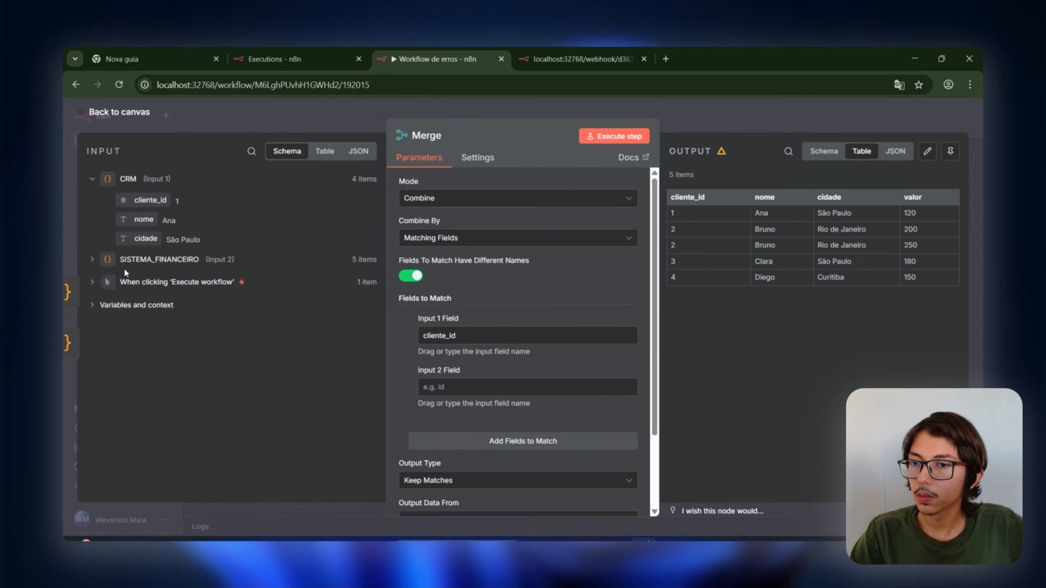
left_click(104, 262)
left_click_drag(151, 281, 450, 386)
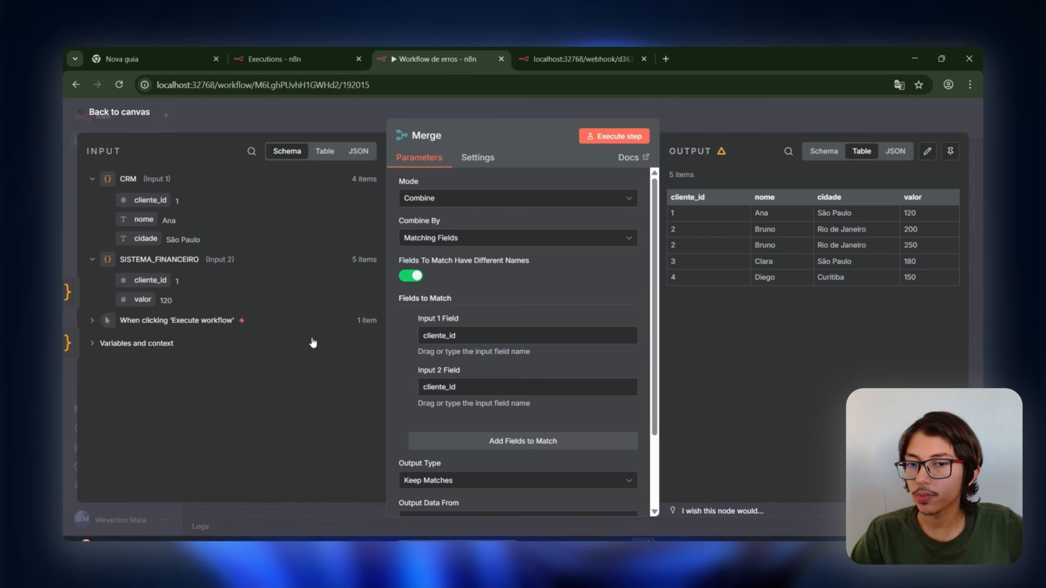
scroll(453, 340, "down", 2)
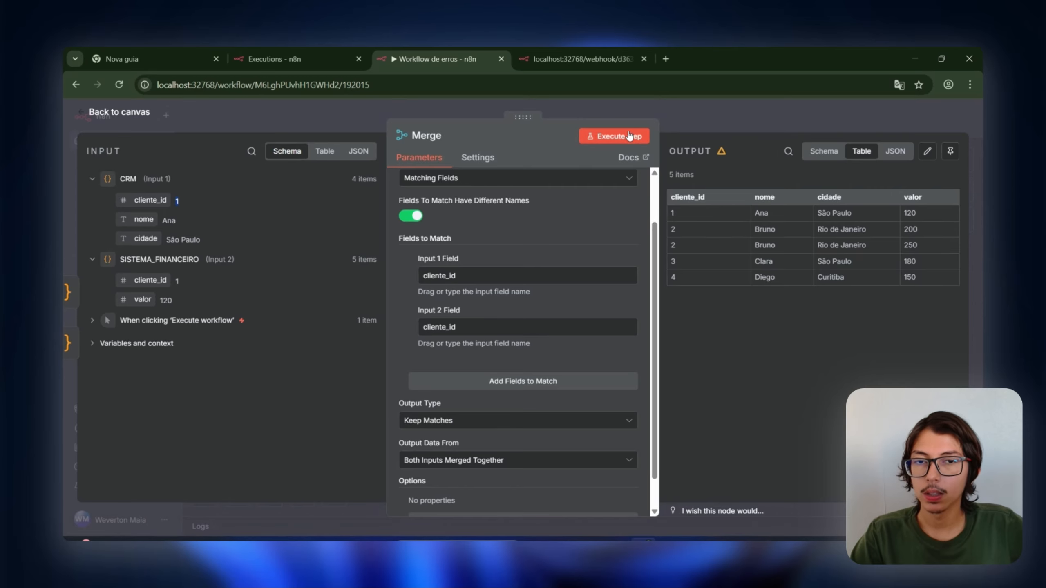
left_click(616, 137)
Disable Fields To Match Have Different Names and set the Merge node to combine by Position
scroll(534, 238, "up", 2)
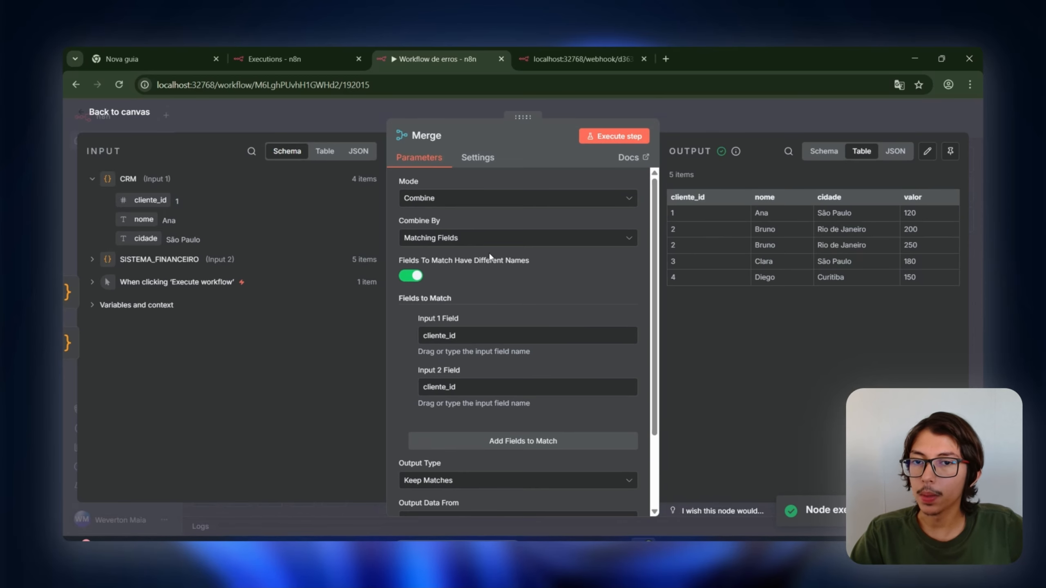
left_click(410, 276)
left_click(486, 238)
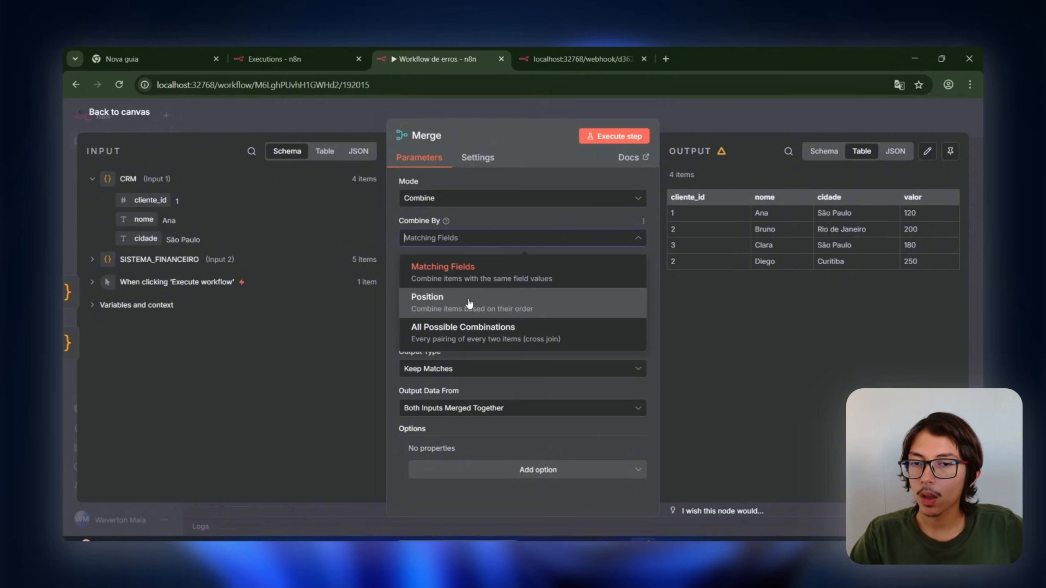
left_click(455, 312)
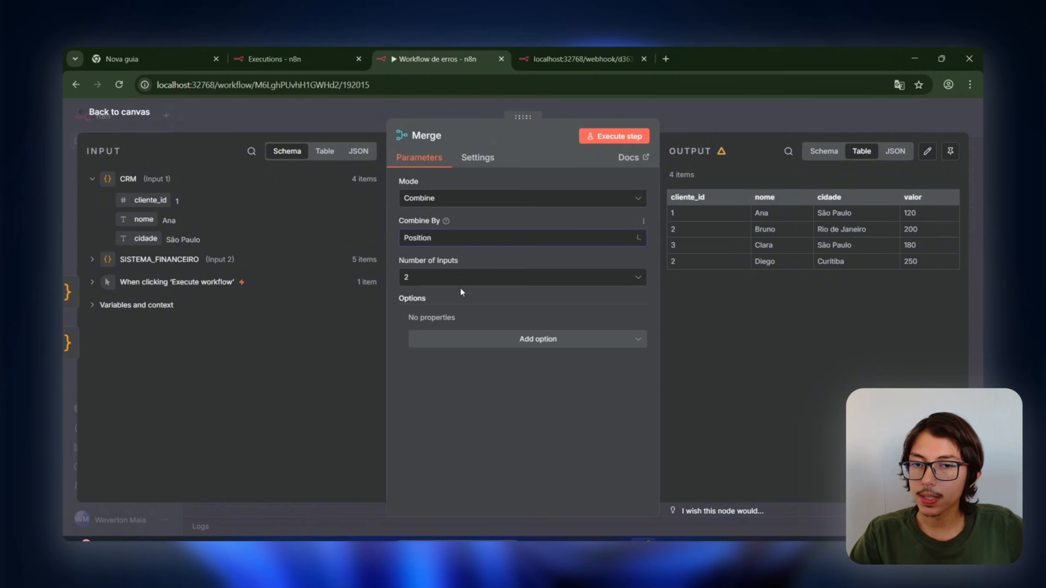
Change the Merge node's Combine By setting to All Possible Combinations
left_click(508, 238)
left_click(535, 340)
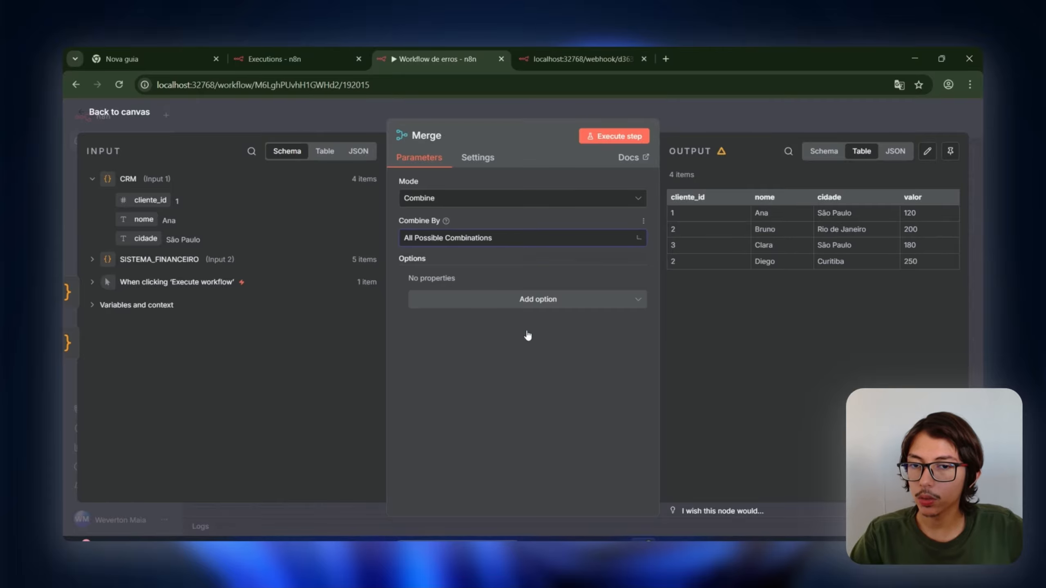
Check which additional options the Merge node offers for All Possible Combinations and return to the canvas
left_click(478, 299)
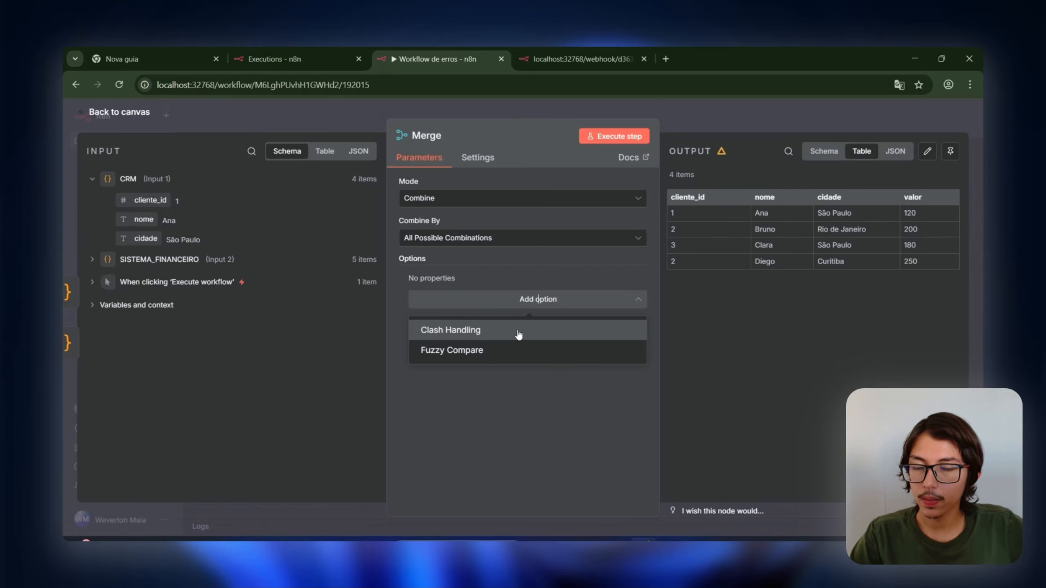
left_click(518, 304)
left_click(497, 303)
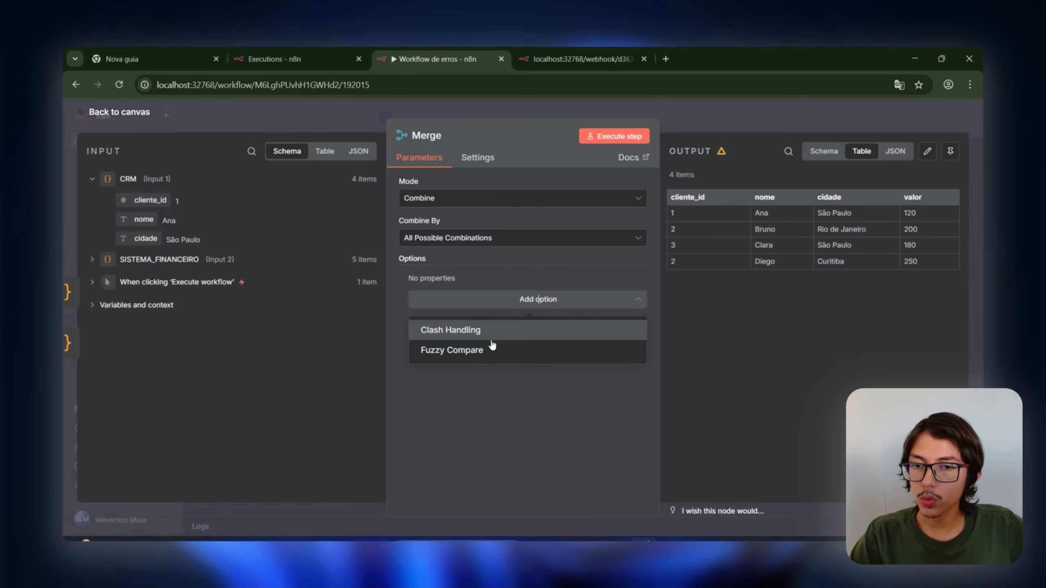
left_click(542, 275)
left_click(720, 125)
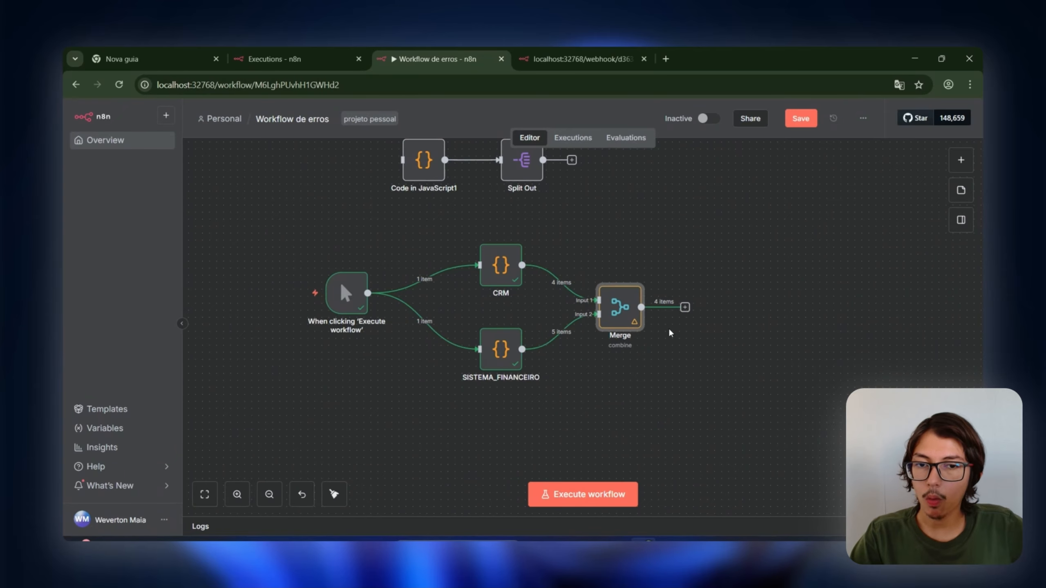
scroll(643, 374, "up", 3)
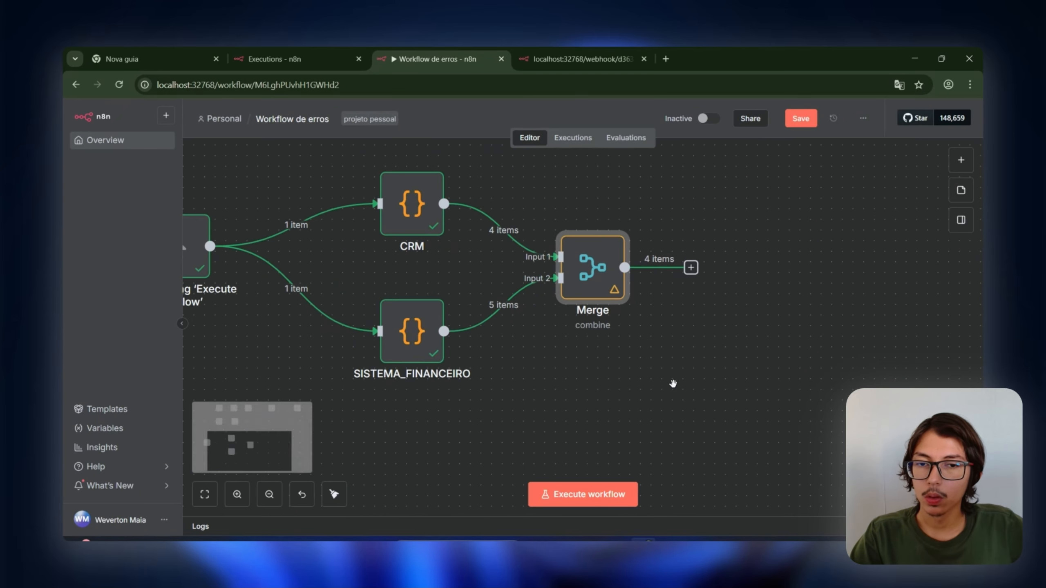
left_click_drag(700, 322, 836, 395)
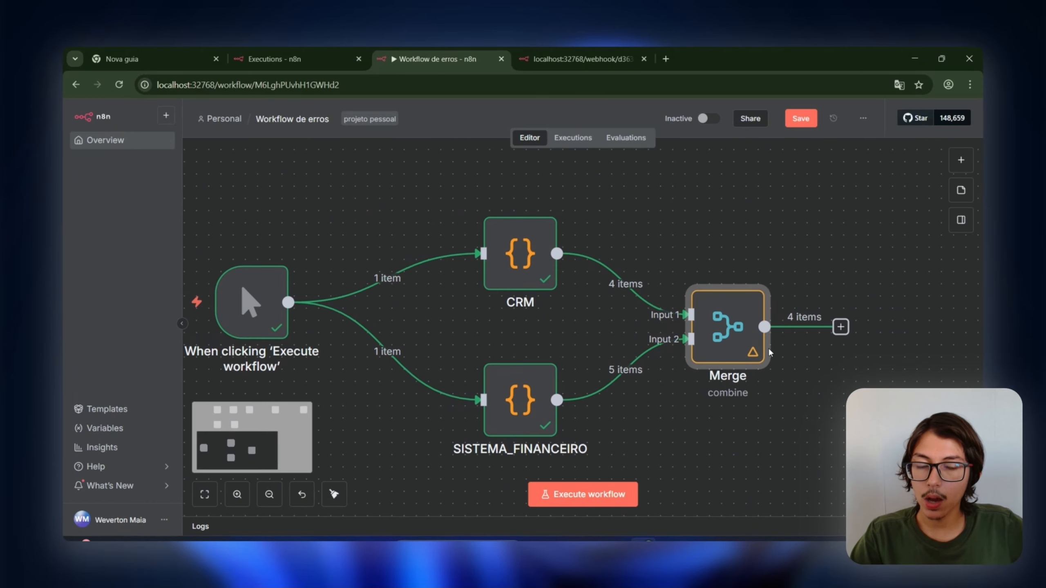
scroll(811, 297, "down", 3)
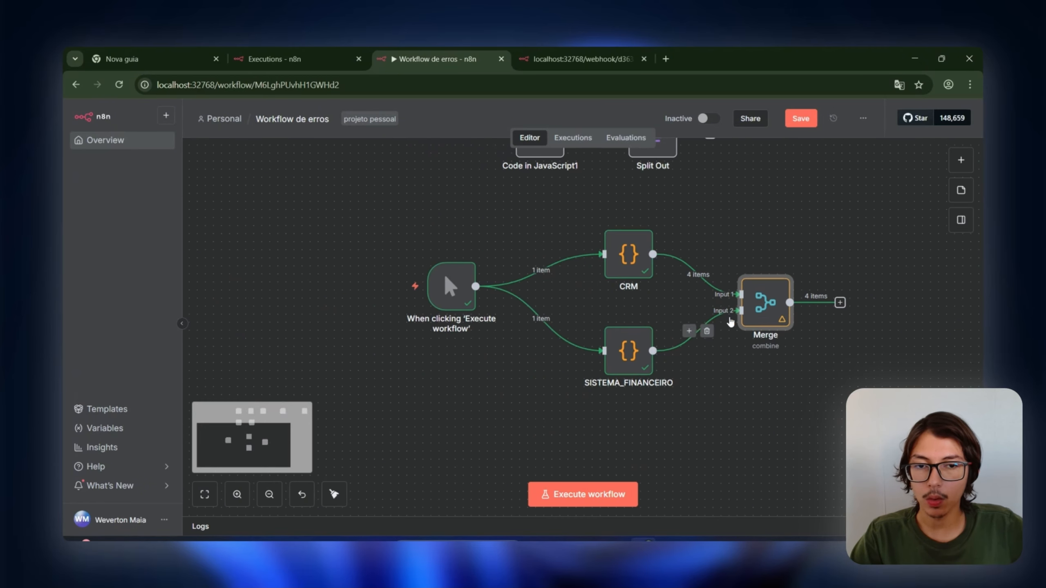
left_click_drag(819, 361, 764, 386)
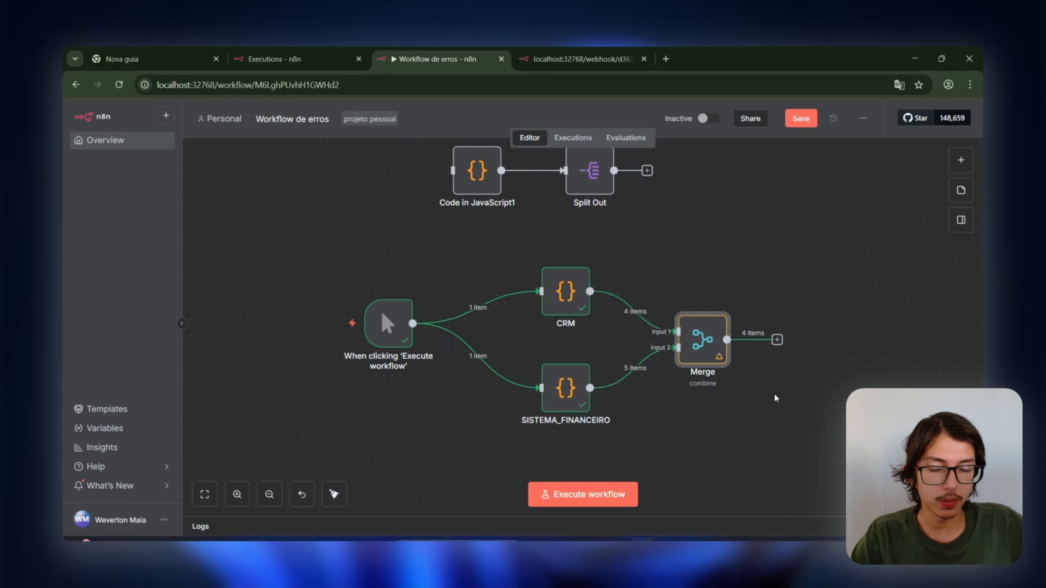
scroll(754, 455, "right", 2)
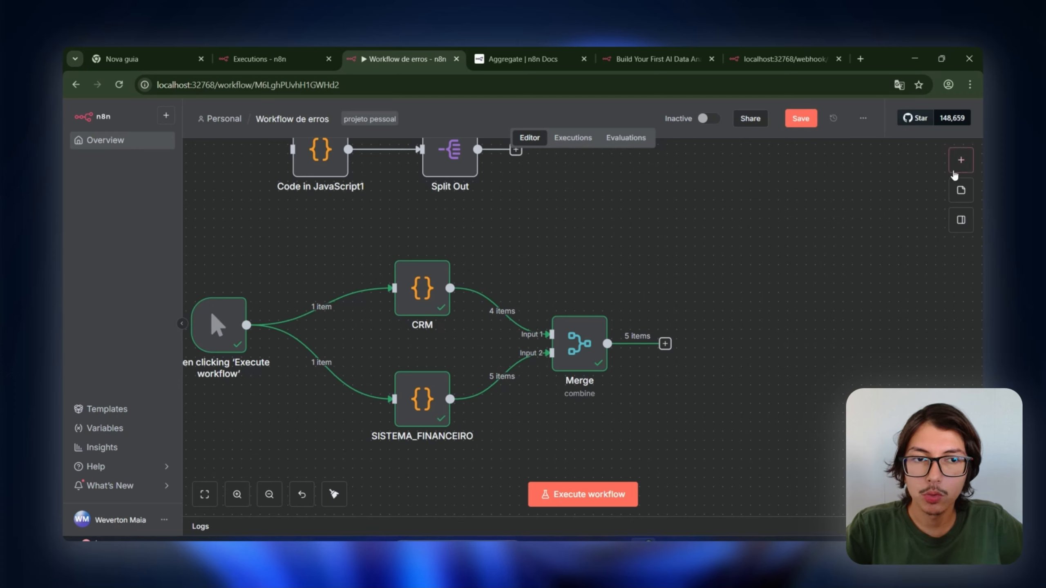
Add an Aggregate node from the data transformation nodes and connect it to the Merge node's output
left_click(961, 160)
left_click(828, 337)
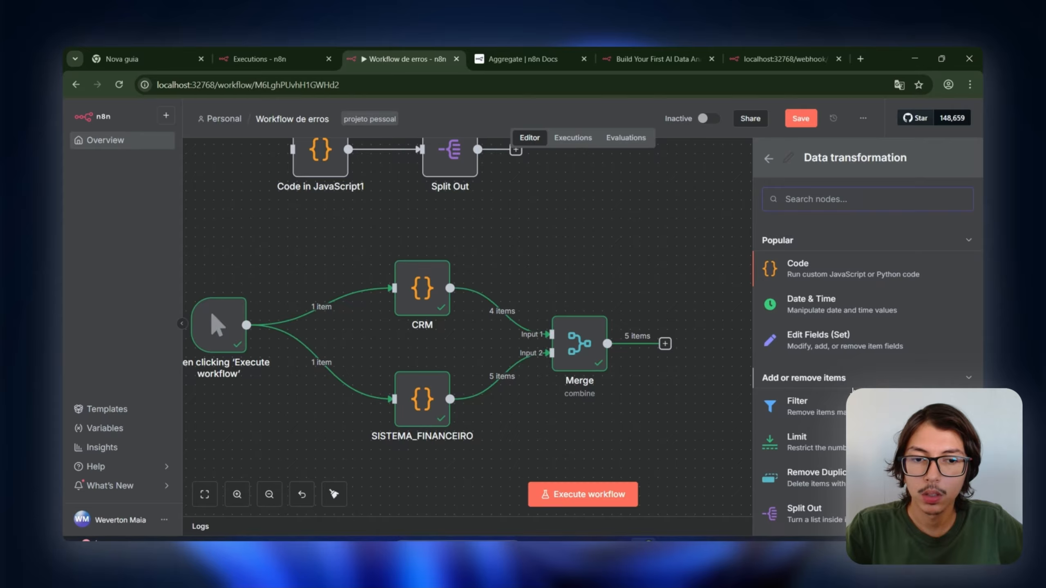
scroll(840, 297, "down", 5)
scroll(858, 247, "up", 3)
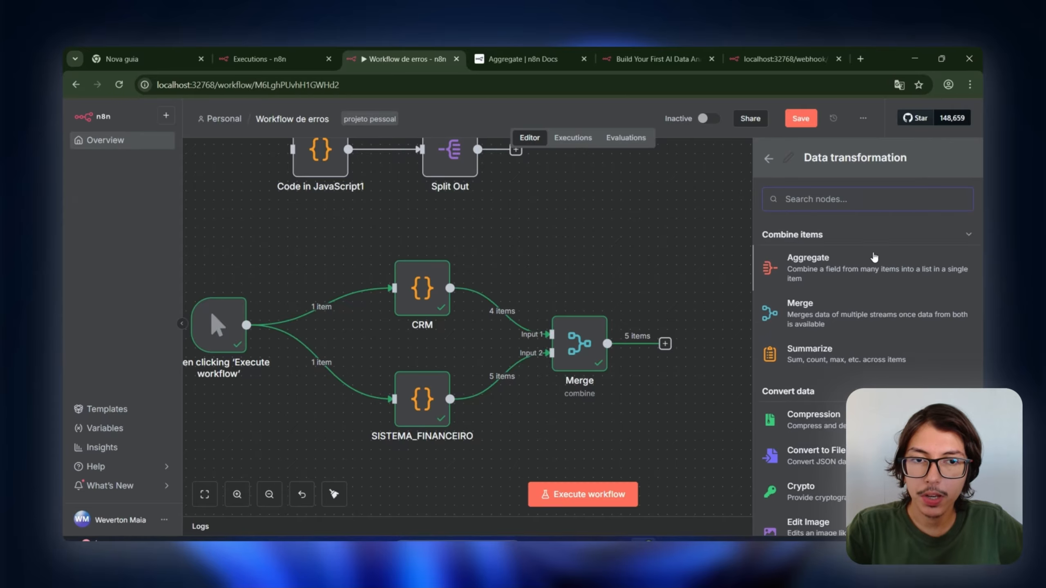
left_click(840, 342)
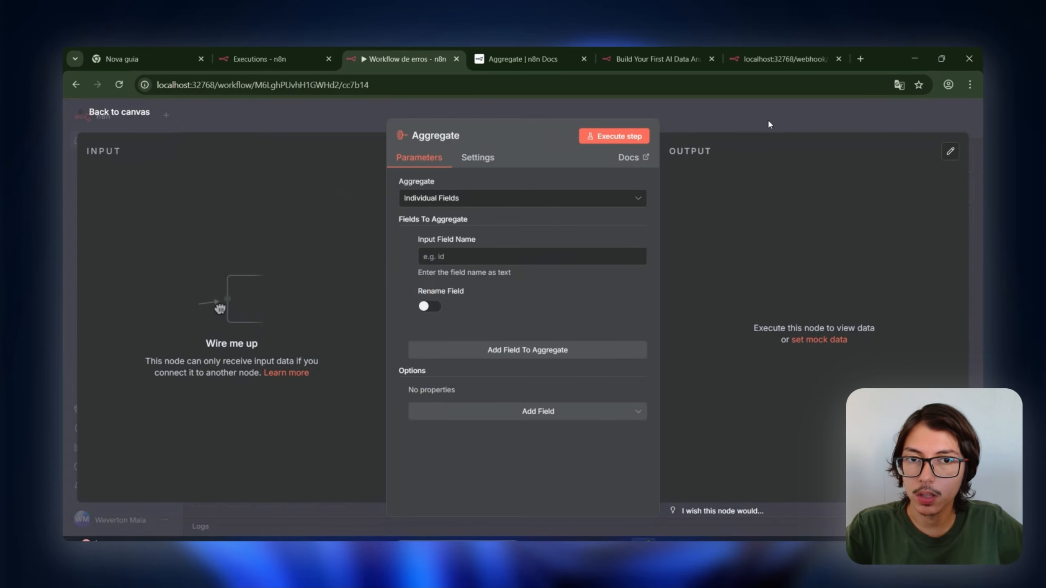
left_click(769, 125)
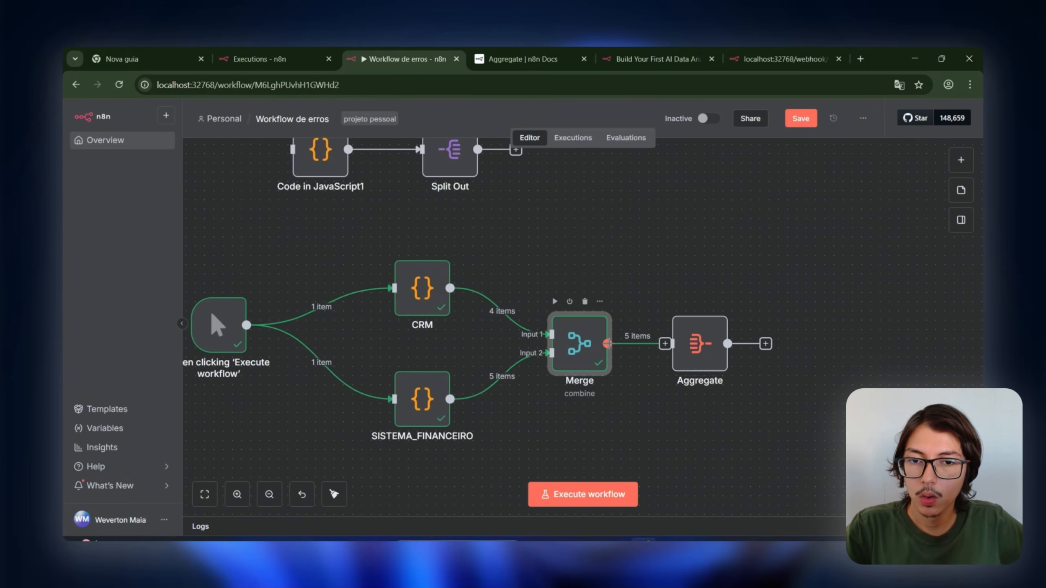
Configure the Aggregate node to aggregate the individual fields cidade and valor from the Merge data
double_click(699, 344)
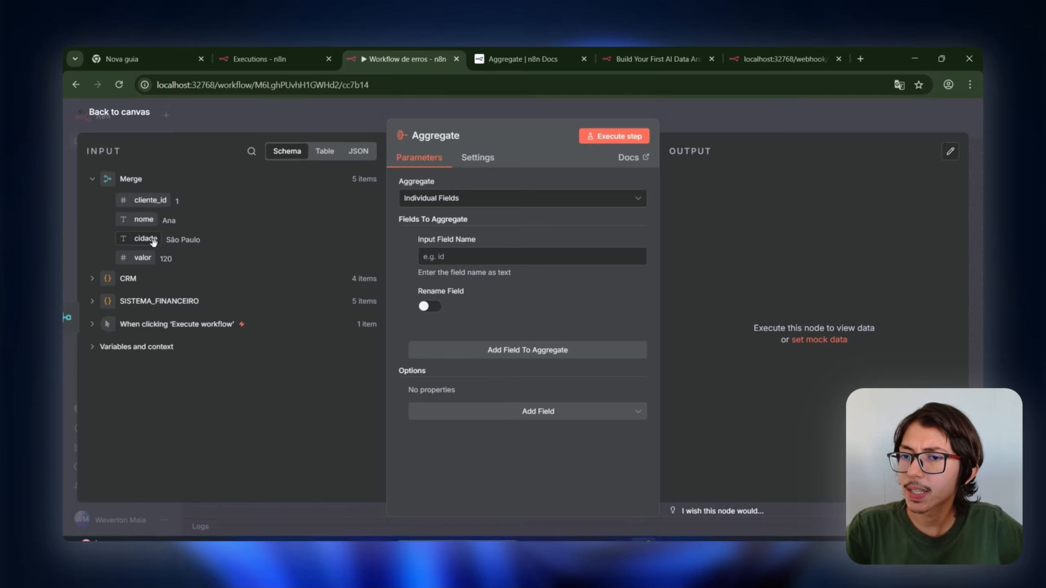
left_click_drag(149, 241, 469, 252)
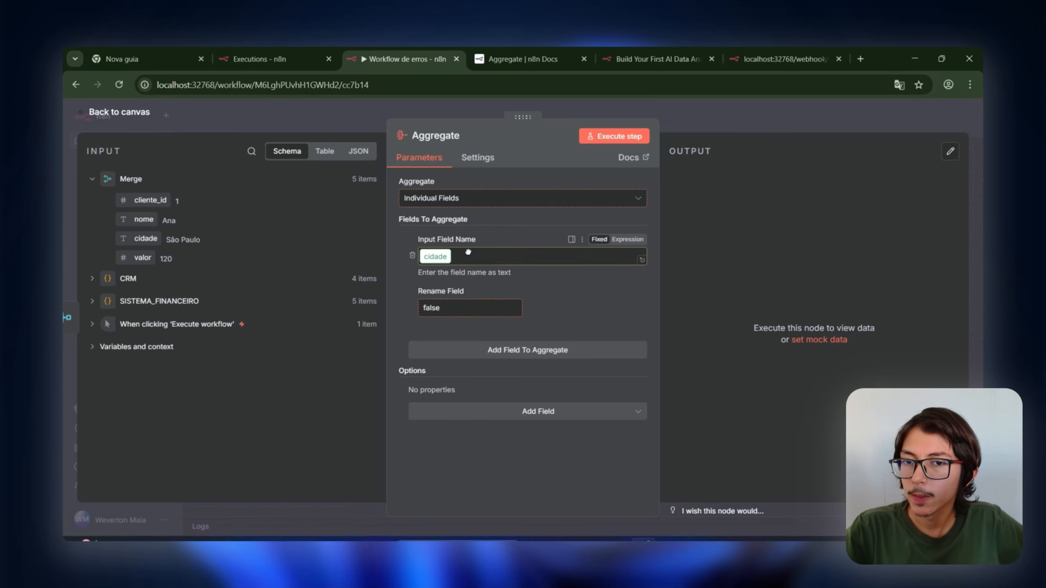
left_click(480, 349)
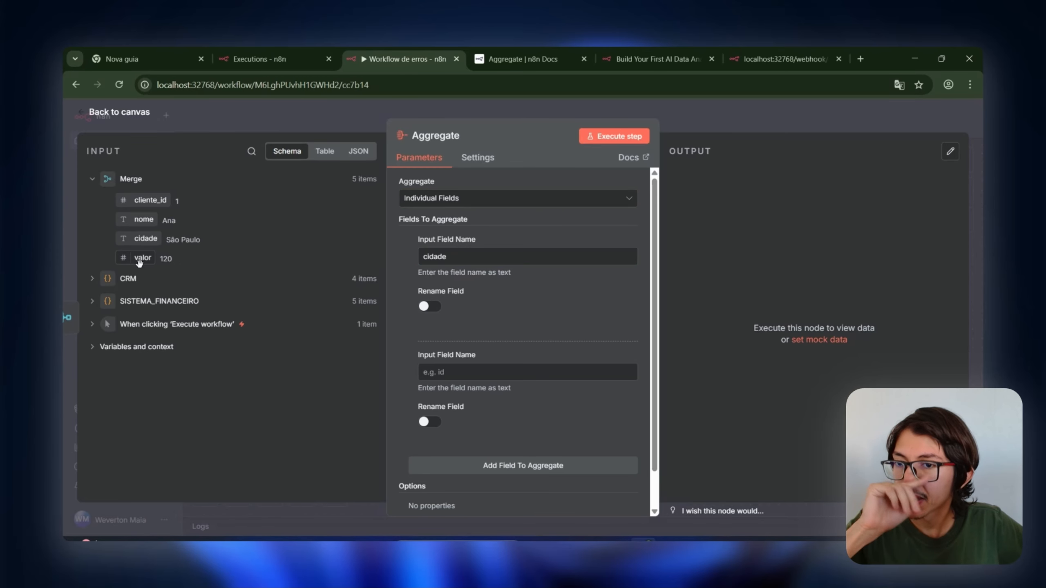
left_click_drag(142, 257, 449, 374)
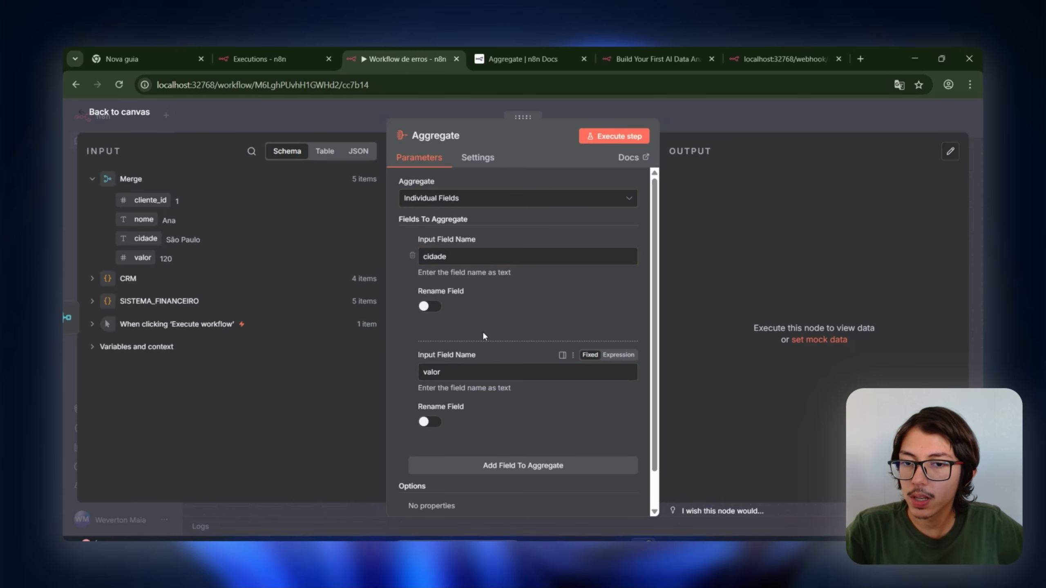
key("Escape")
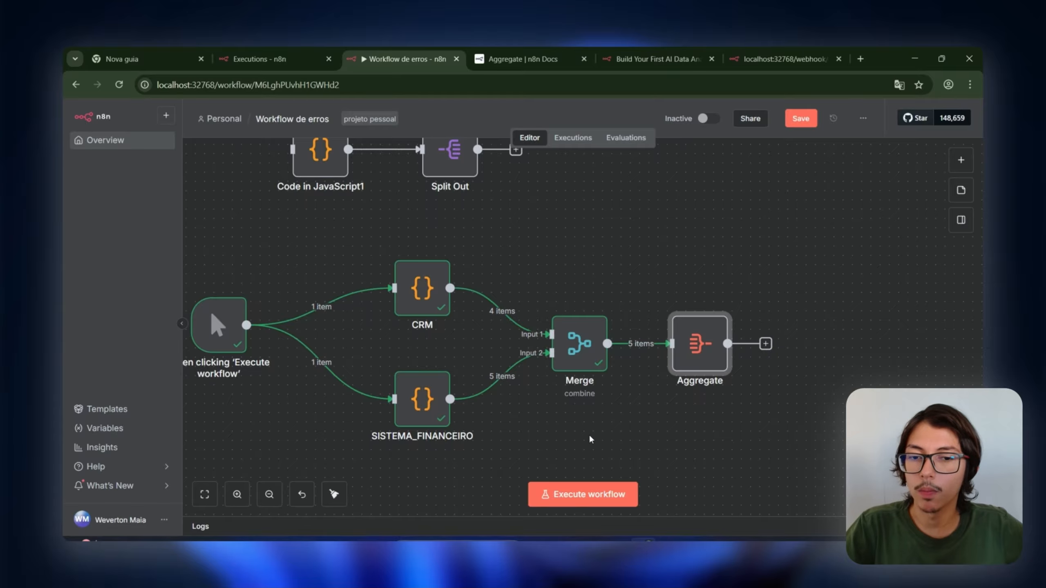
Execute the whole workflow and examine the Aggregate node's output in table and JSON form
left_click(583, 494)
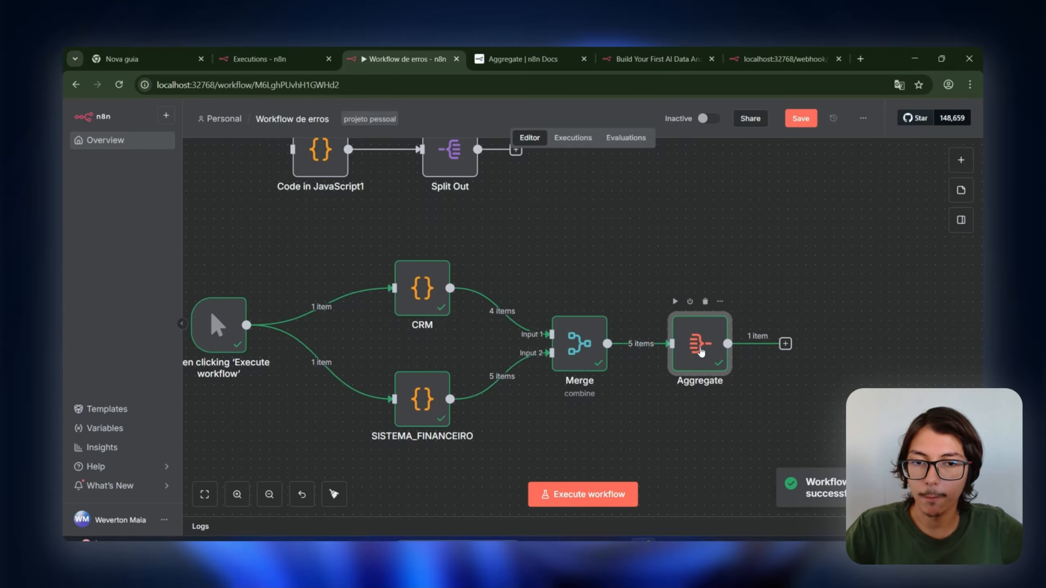
scroll(656, 350, "up", 5)
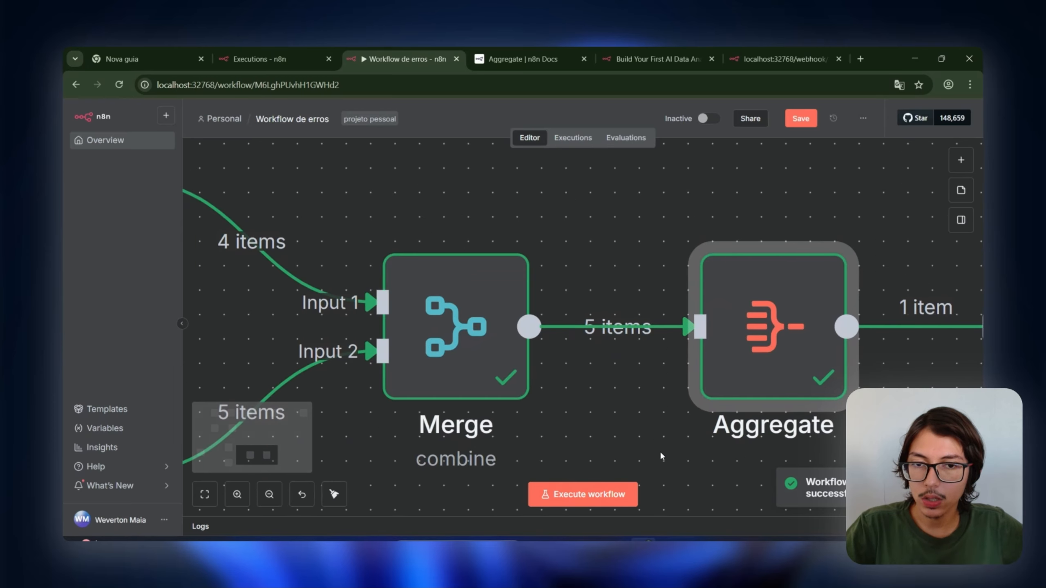
scroll(660, 451, "right", 5)
double_click(535, 348)
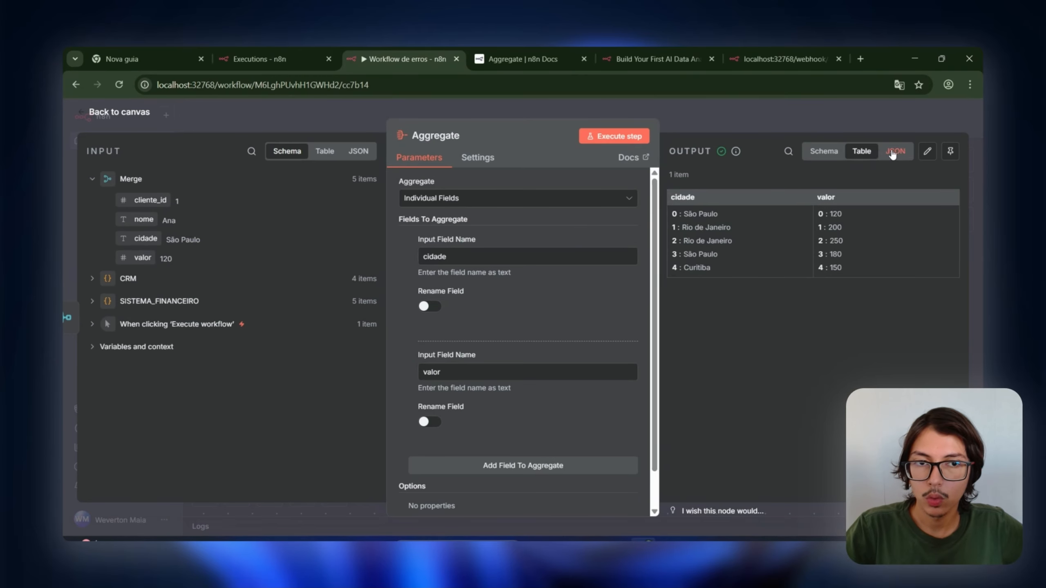
left_click(893, 153)
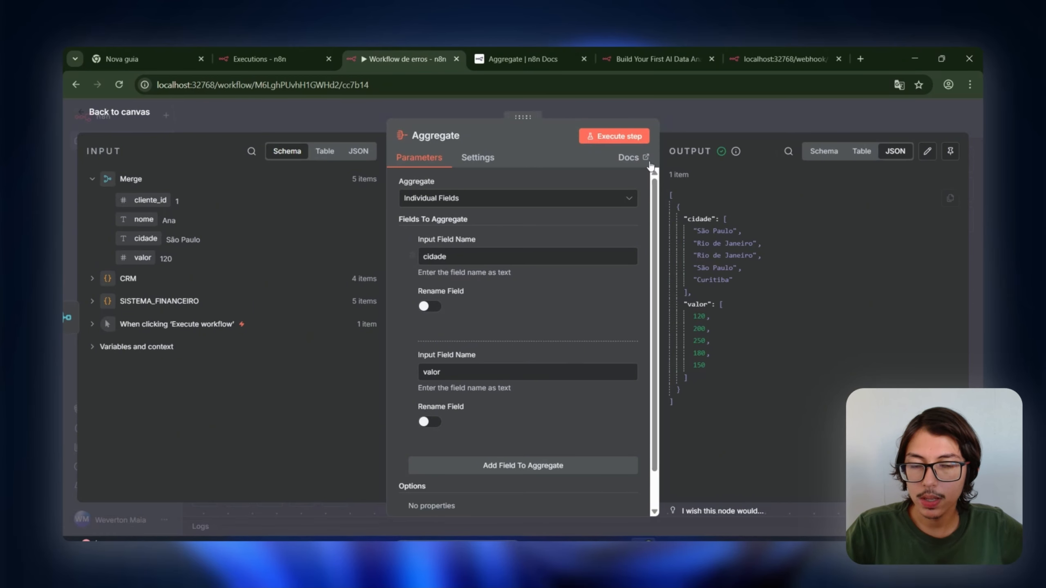
left_click(731, 106)
Add a new Code node that runs JavaScript to the canvas
scroll(643, 355, "down", 5)
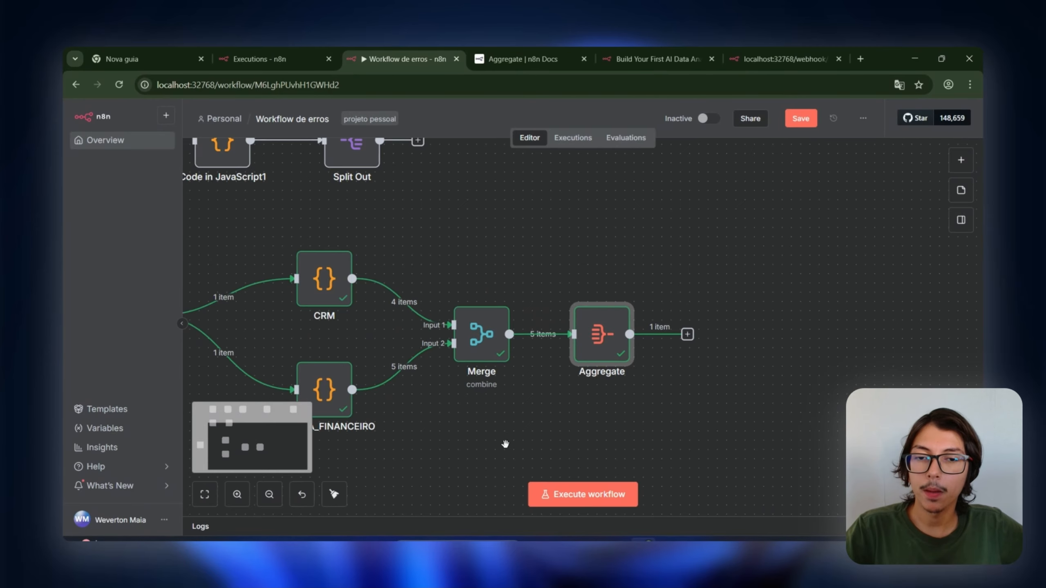
left_click_drag(505, 444, 668, 413)
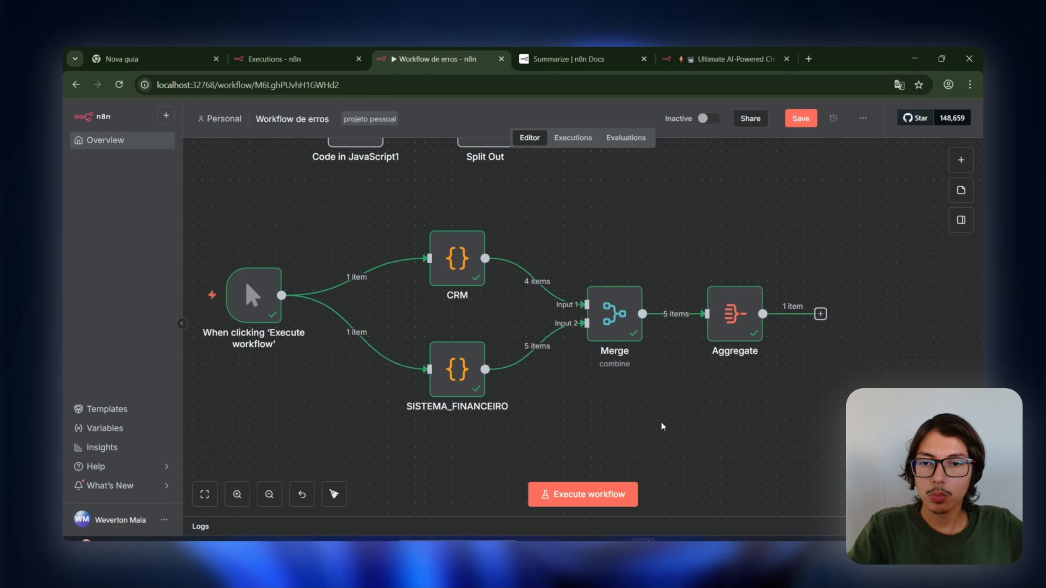
left_click_drag(824, 316, 943, 189)
left_click(961, 162)
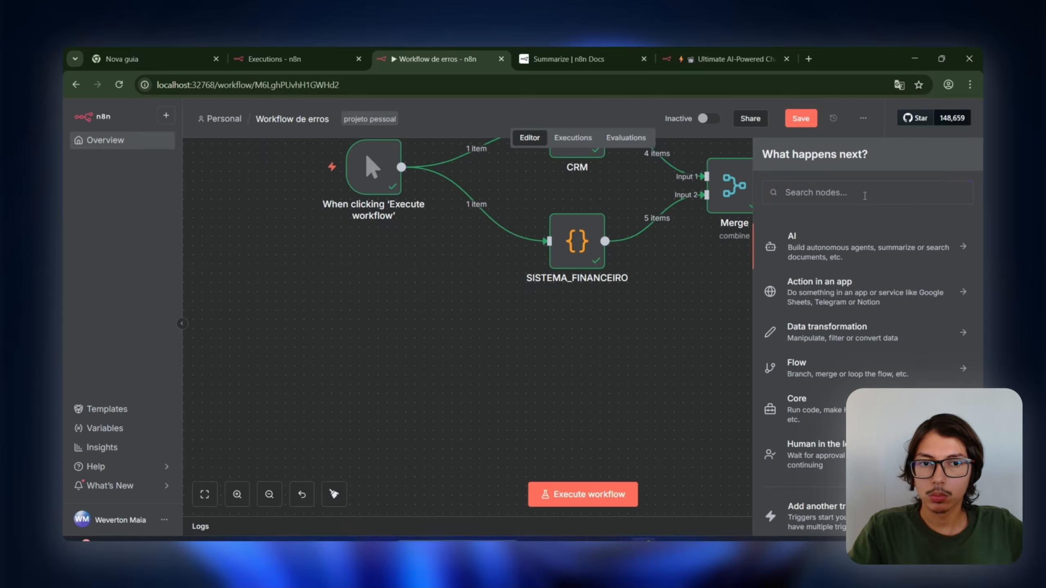
type("CODE")
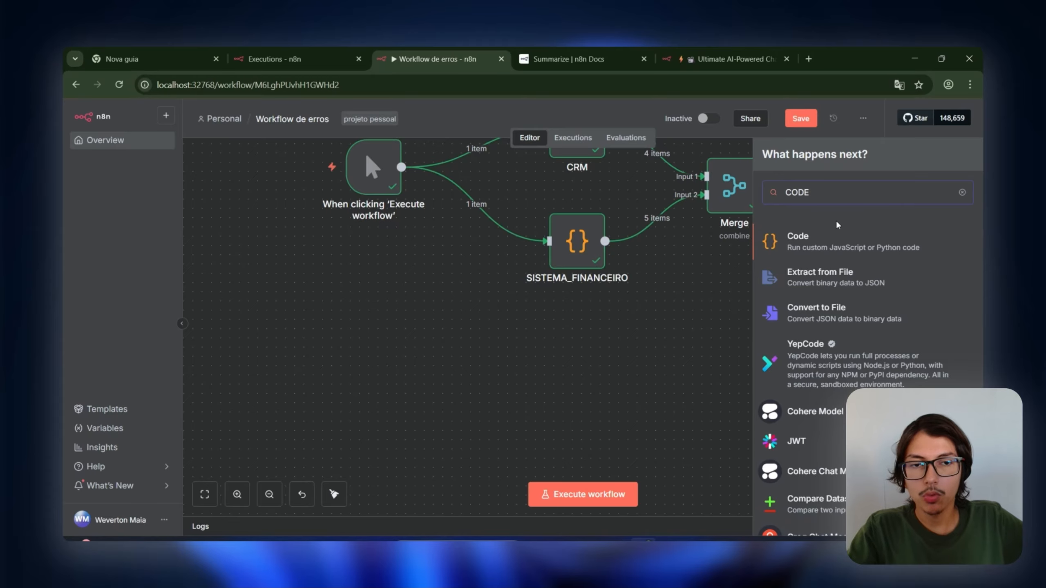
left_click(828, 244)
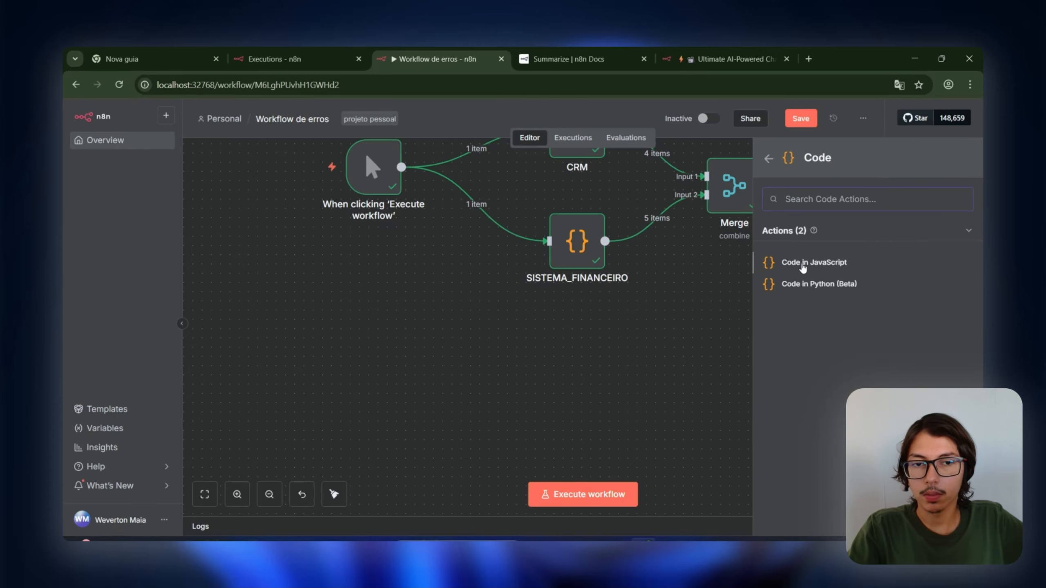
left_click(822, 264)
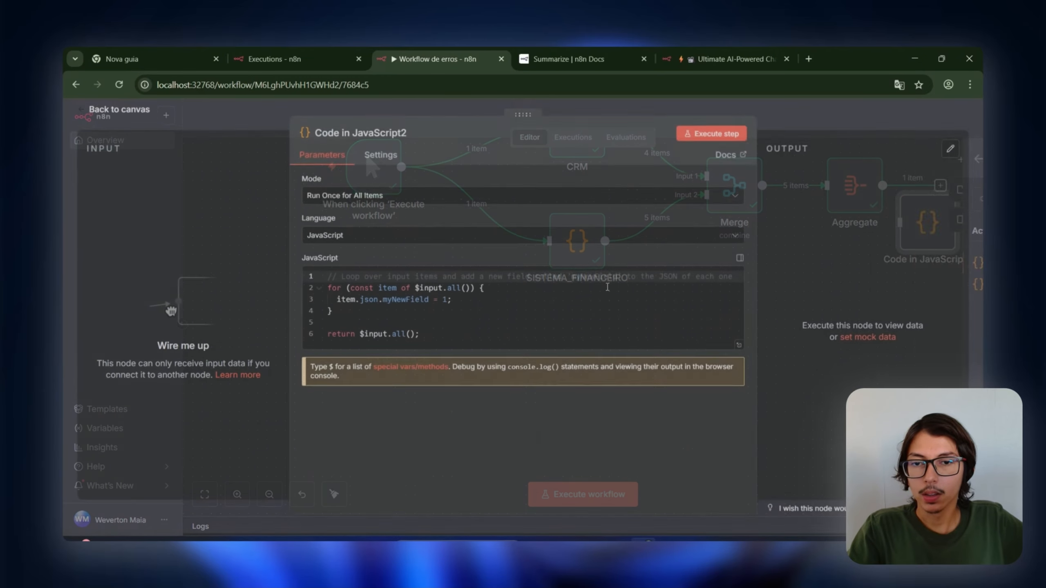
Replace the default code with a cidade/valor array: São Paulo 120, Rio de Janeiro 200, Rio de Janeiro 250, São Paulo 180, Curitiba 150
left_click(499, 305)
key("ctrl+a")
type("[   { \"cidade\": \"São Paulo\", \"valor\": 100 },   { \"cidade\": \"Rio de Janeiro\", \"valor\": 200 },   { \"cidade\": \"Rio de Janeiro\", \"valor\": 250 },   { \"cidade\": \"São Paulo\", \"valor\": 180 },   { \"cidade\": \"Curitiba\", \"valor\": 150 } ]")
key("BackSpace")
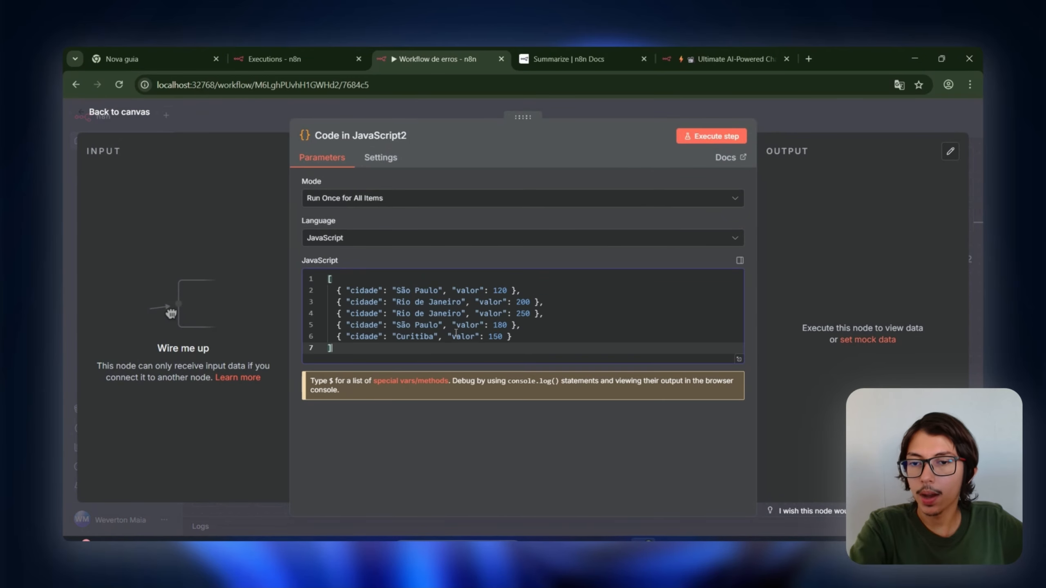
left_click(225, 109)
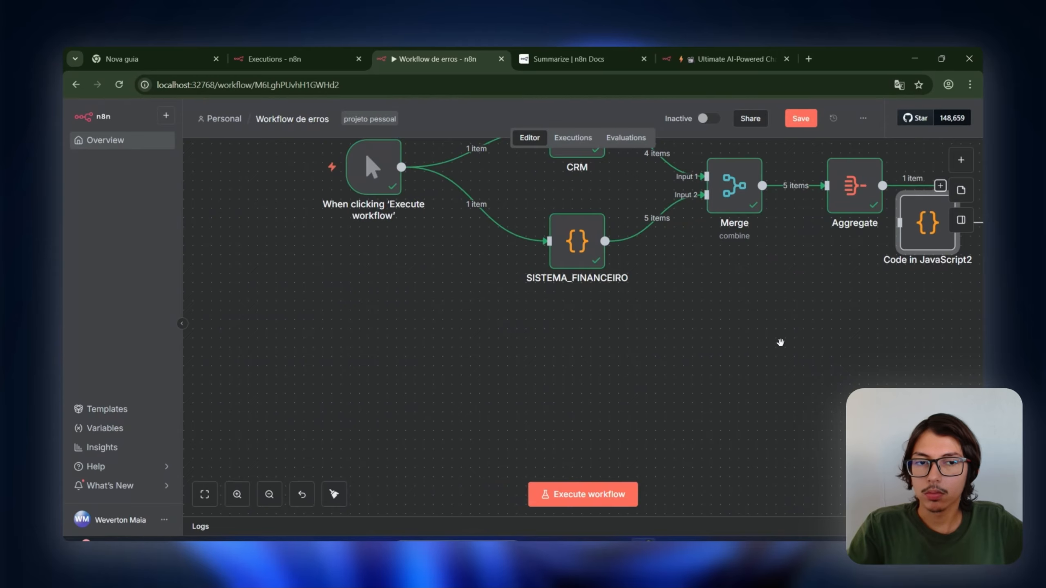
Move the Code in JavaScript2 node to an empty area below the CRM and SISTEMA_FINANCEIRO branches
scroll(373, 164, "right", 5)
left_click_drag(665, 271, 386, 439)
left_click_drag(591, 402, 413, 440)
scroll(470, 401, "down", 4)
left_click_drag(465, 410, 452, 434)
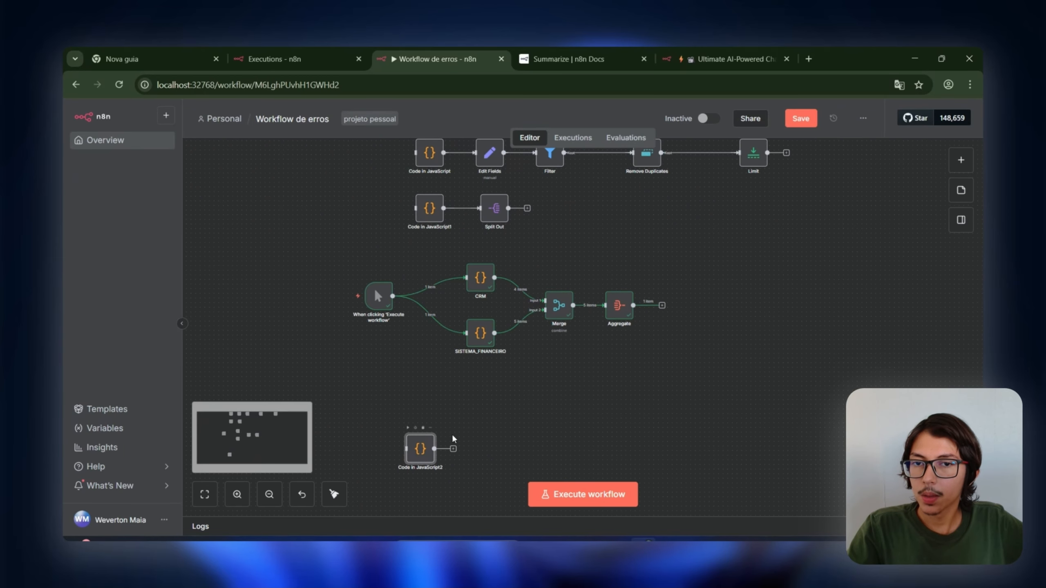
scroll(542, 408, "up", 3)
left_click_drag(538, 413, 668, 320)
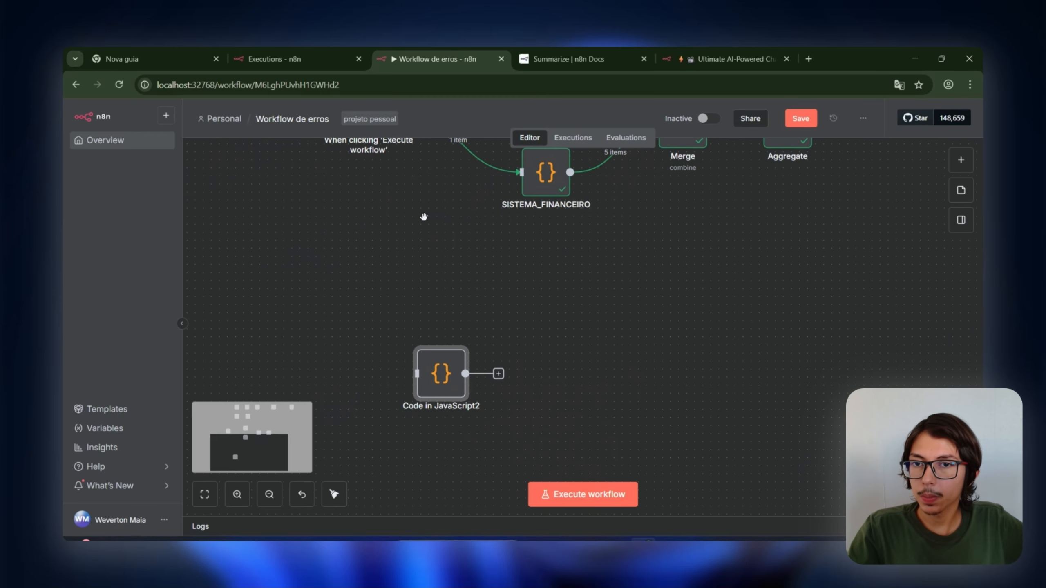
Disconnect the manual trigger from CRM and SISTEMA_FINANCEIRO, place it beside Code in JavaScript2 and connect it to that node
left_click_drag(424, 216, 405, 327)
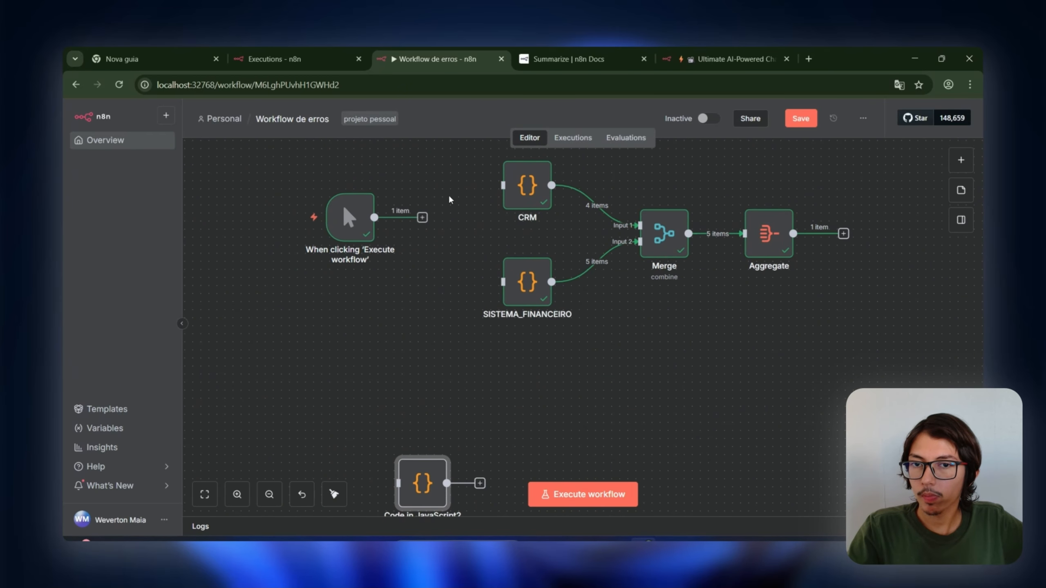
left_click_drag(358, 225, 350, 484)
left_click_drag(472, 391, 416, 225)
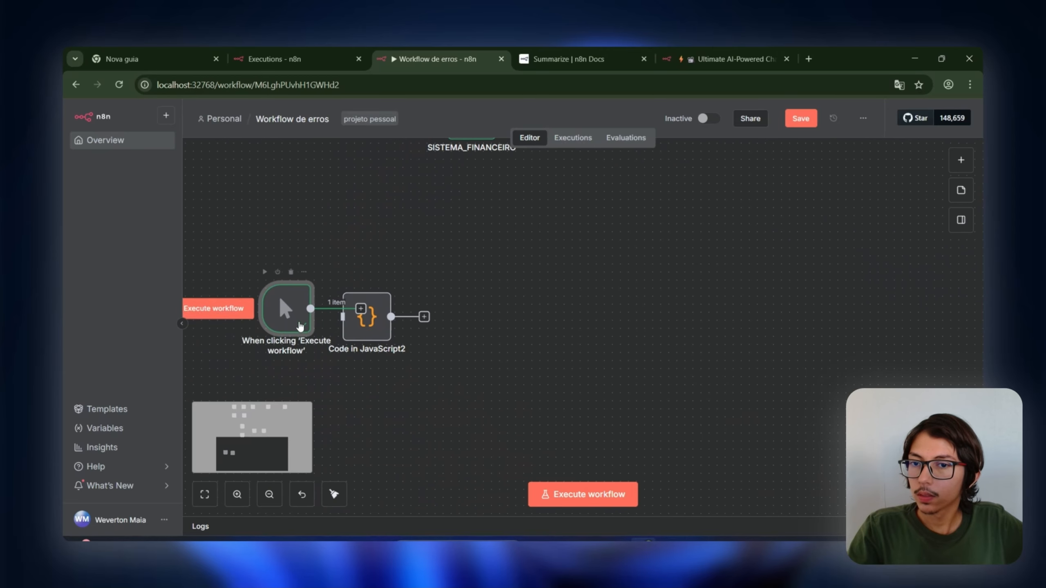
left_click_drag(300, 327, 268, 329)
left_click_drag(454, 378, 480, 376)
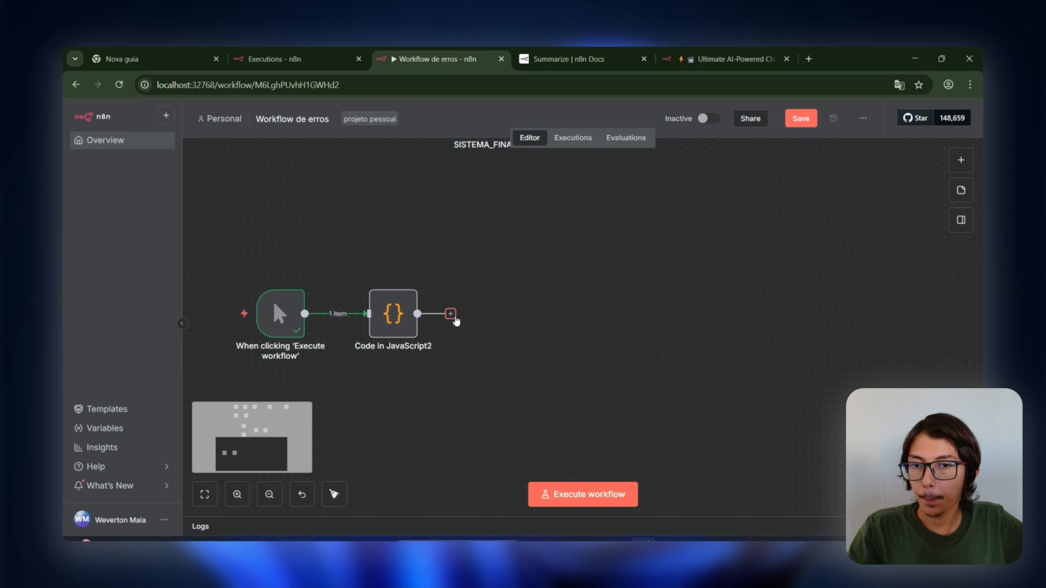
Add a Summarize node after Code in JavaScript2 and execute the workflow
left_click(451, 314)
type("summa")
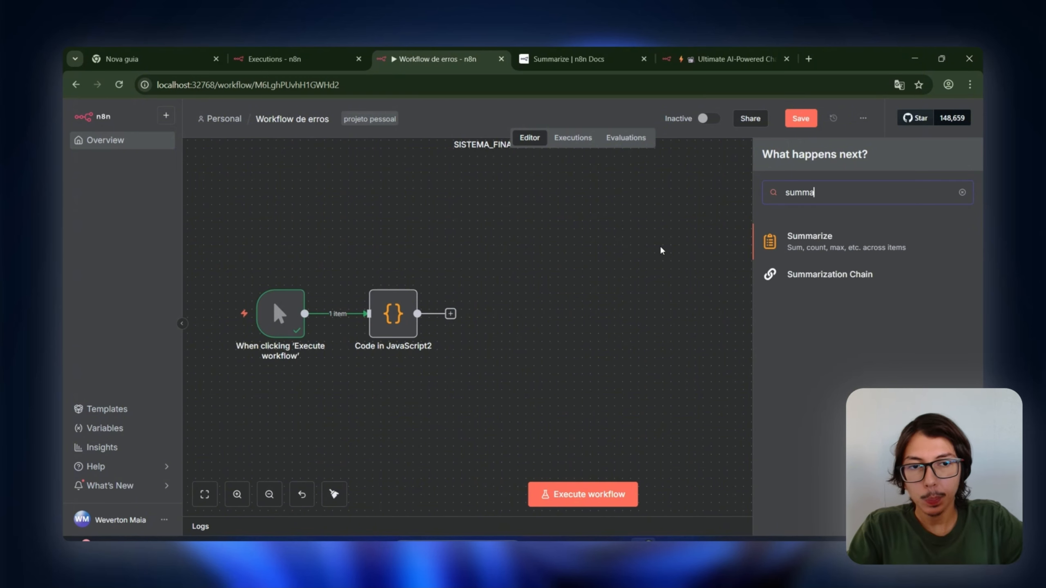
left_click(843, 247)
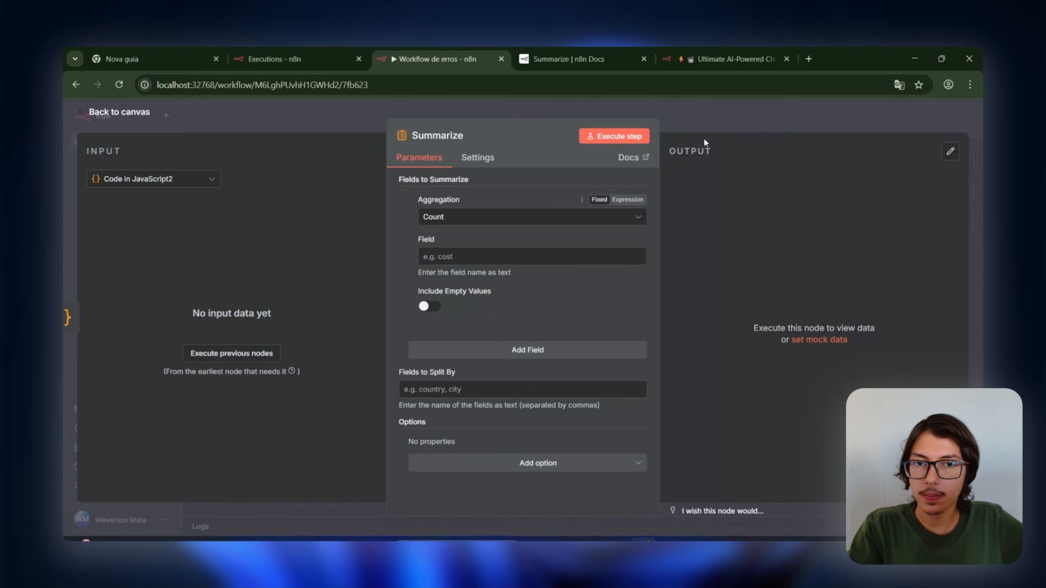
key("Escape")
left_click(577, 496)
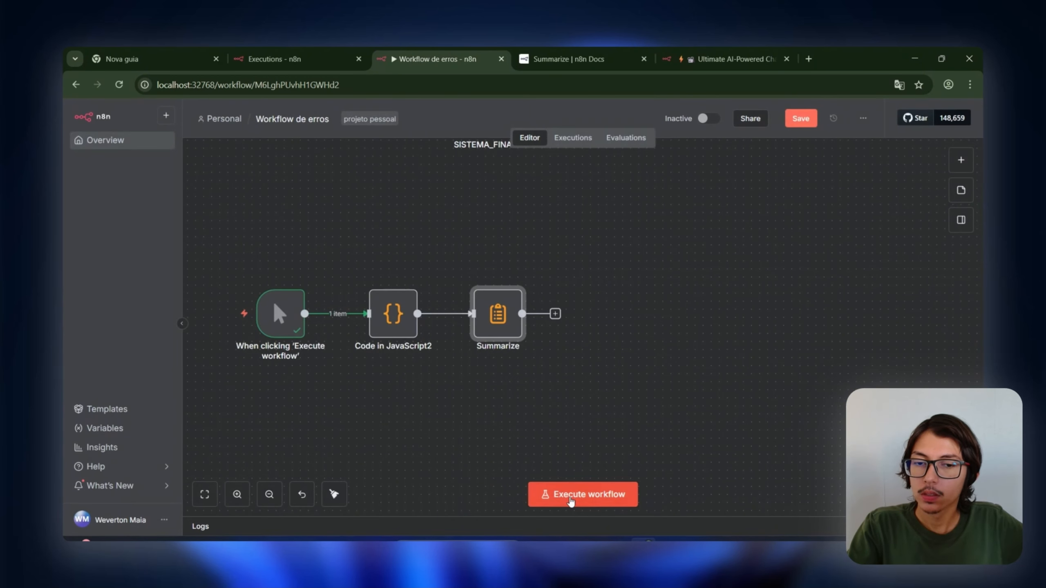
Rewrite Code in JavaScript2 to return json items São Paulo 120, Rio de Janeiro 200 and 250, São Paulo 180, Curitiba 150, and run it
double_click(406, 320)
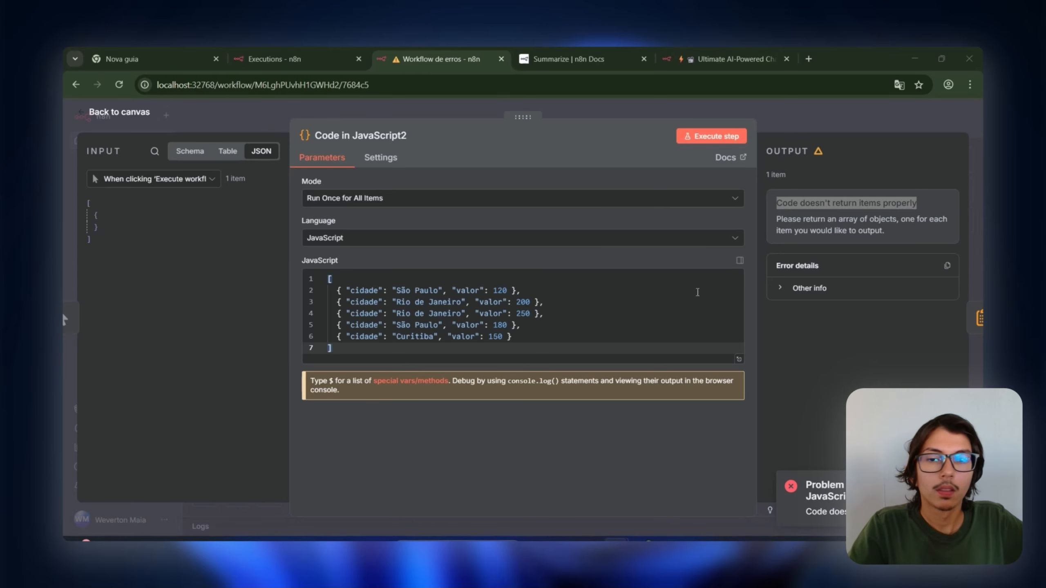
key("ctrl+a")
type("return [   { json: { cidade: \"São Paulo\", valor: 120 } },   { json: { cidade: \"Rio de Janeiro\", valor: 200 } },   { json: { cidade: \"Rio de Janeiro\", valor: 250 } },   { json: { cidade: \"São Paulo\", valor: 180 } },   { json: { cidade: \"Curitiba\", valor: 150 } } ];")
left_click(727, 140)
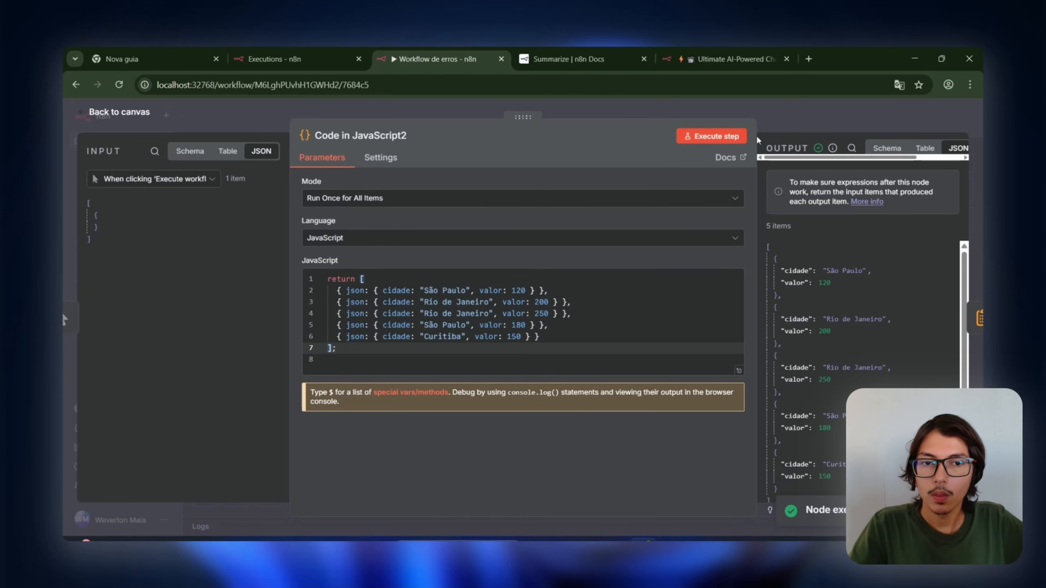
key("Escape")
Configure the Summarize node to sum the valor field split by cidade, and execute it
double_click(510, 315)
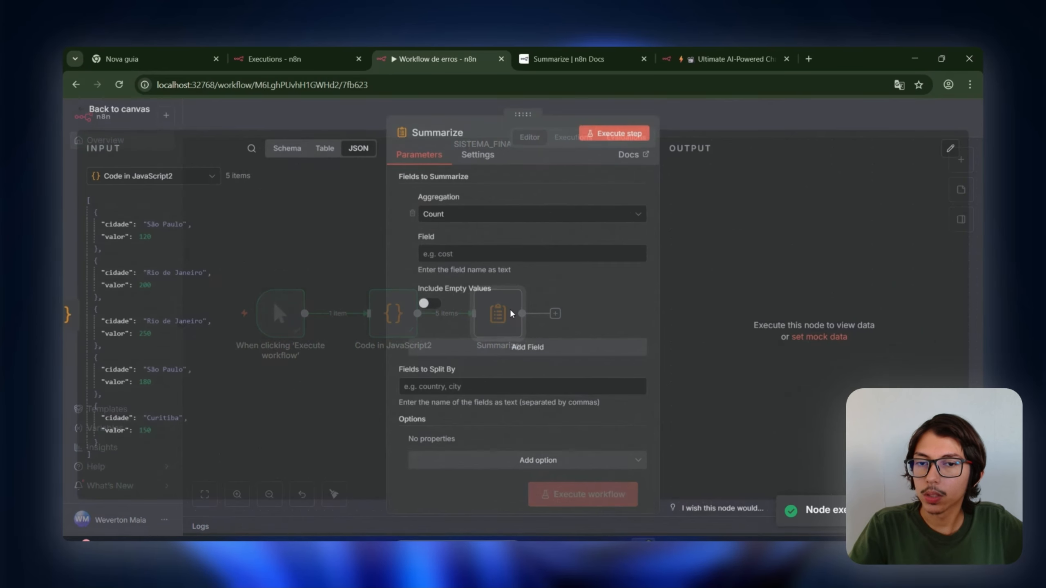
left_click_drag(126, 230, 512, 262)
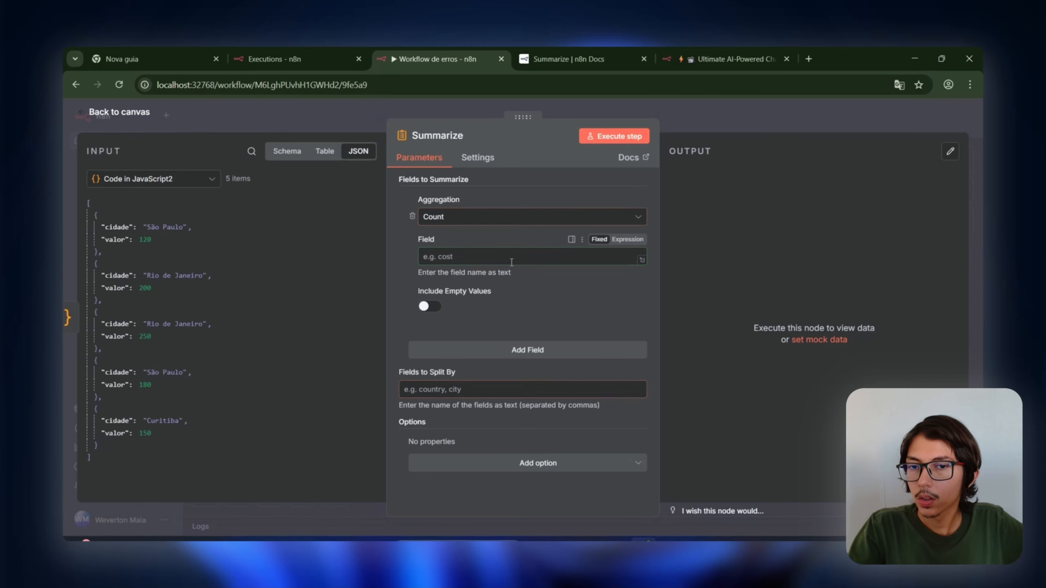
left_click(478, 226)
left_click(468, 390)
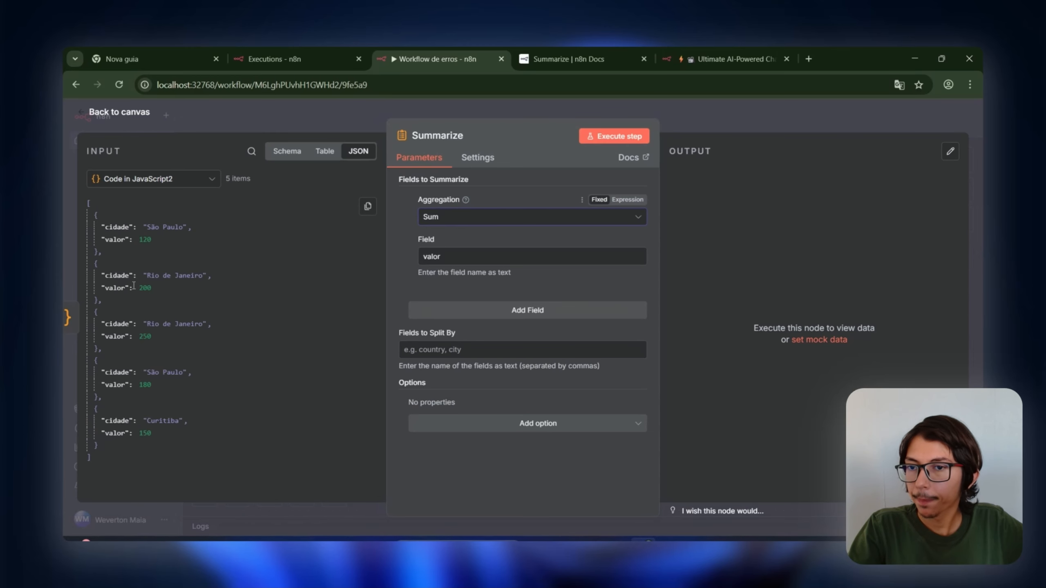
left_click_drag(117, 227, 476, 349)
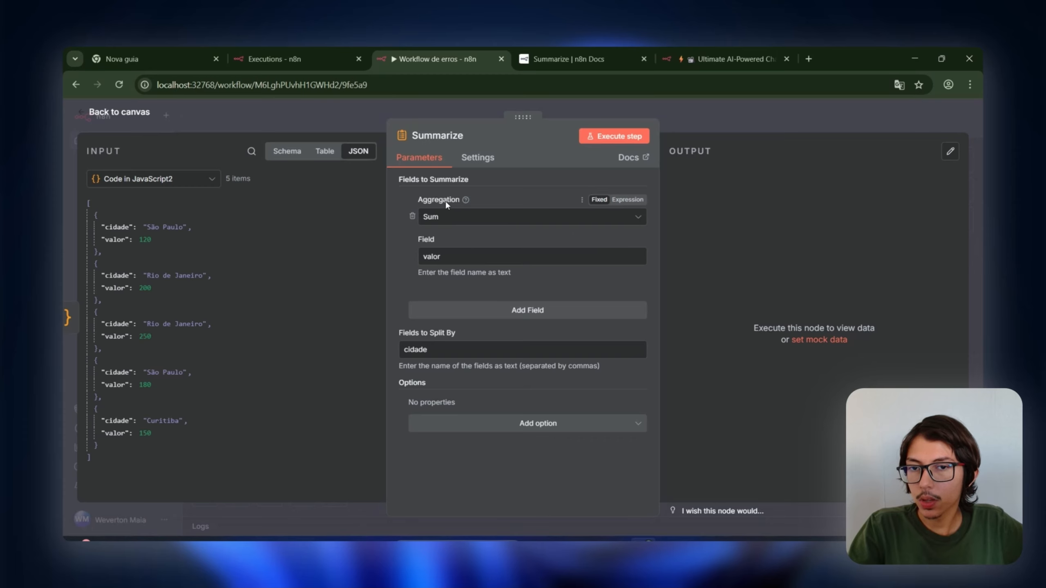
left_click(479, 224)
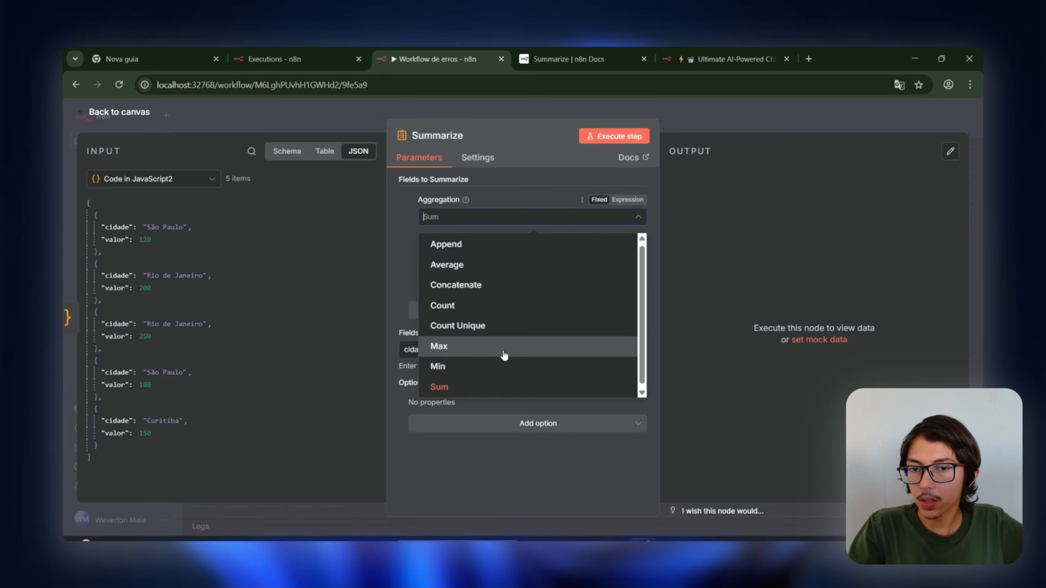
left_click(467, 387)
left_click(641, 140)
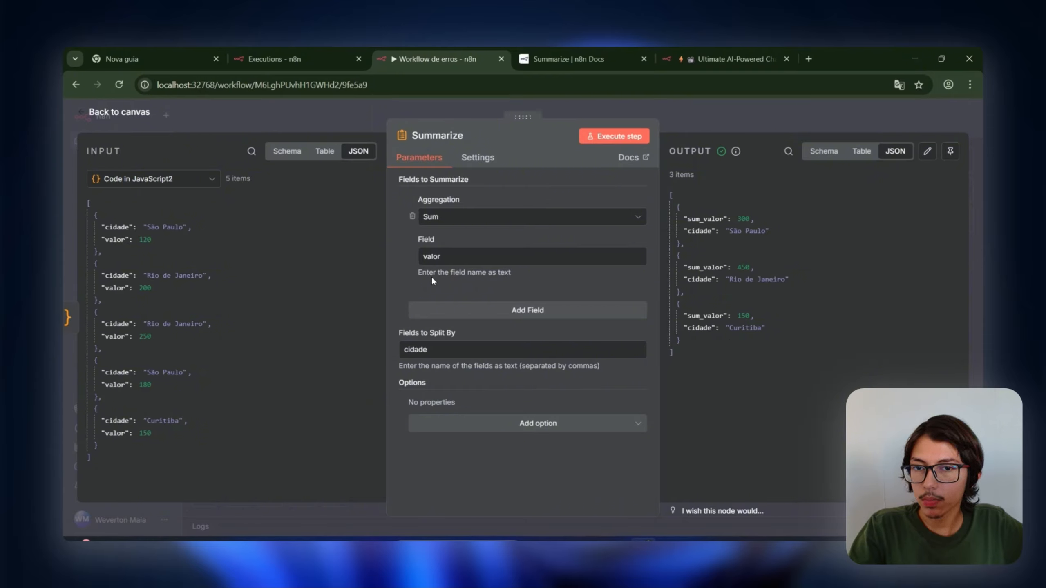
left_click(463, 309)
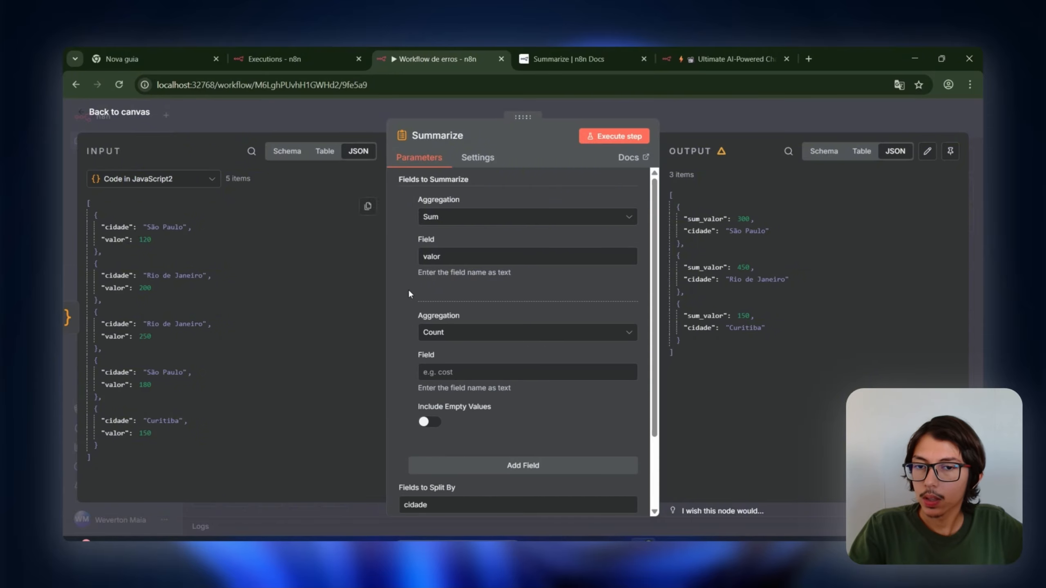
left_click(438, 335)
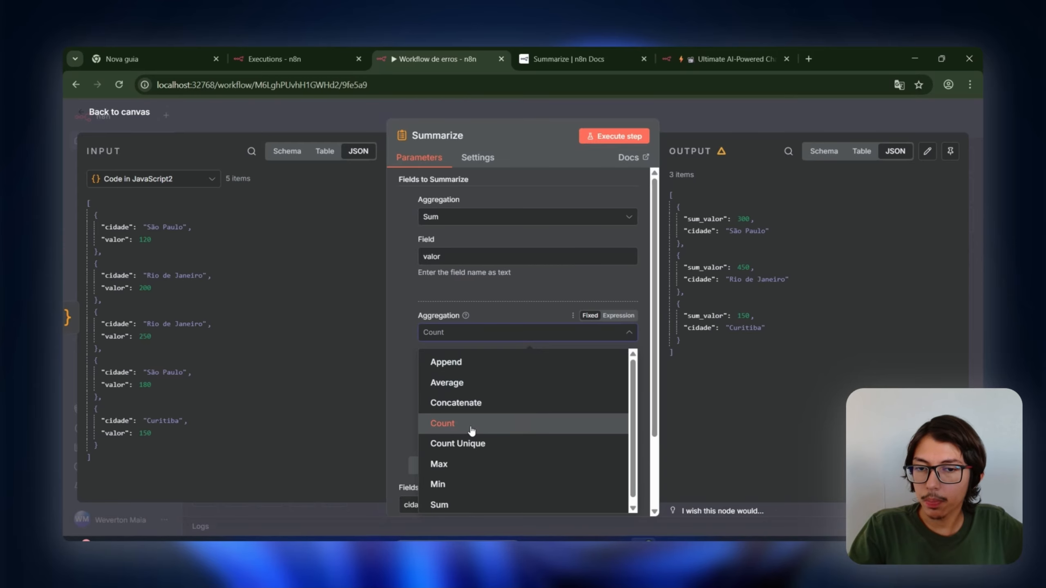
left_click(411, 334)
left_click(412, 334)
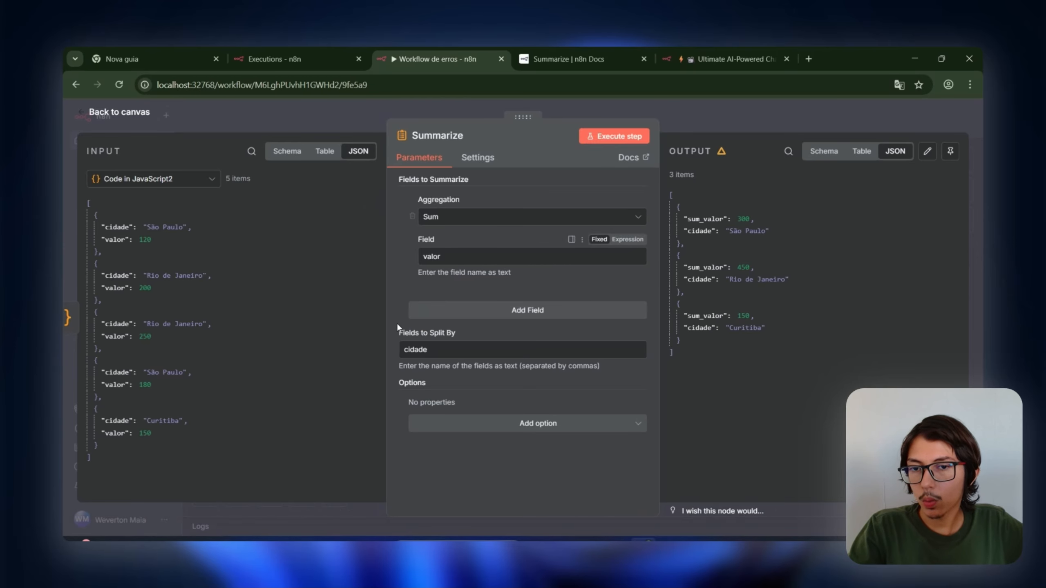
Change the summarized field to cidade with the Count aggregation and execute the Summarize node
double_click(459, 256)
key("BackSpace")
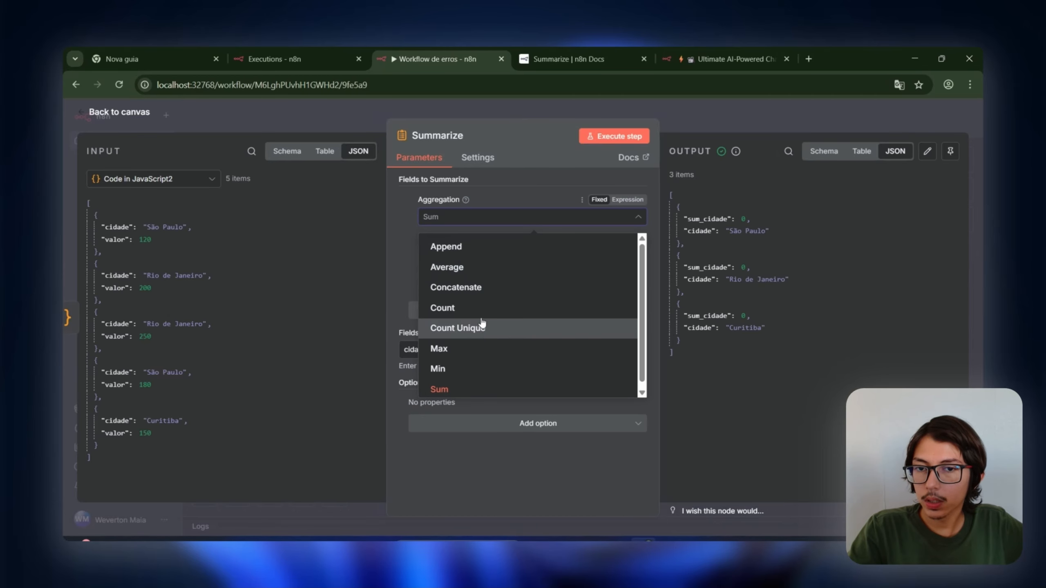
left_click(484, 302)
left_click(613, 136)
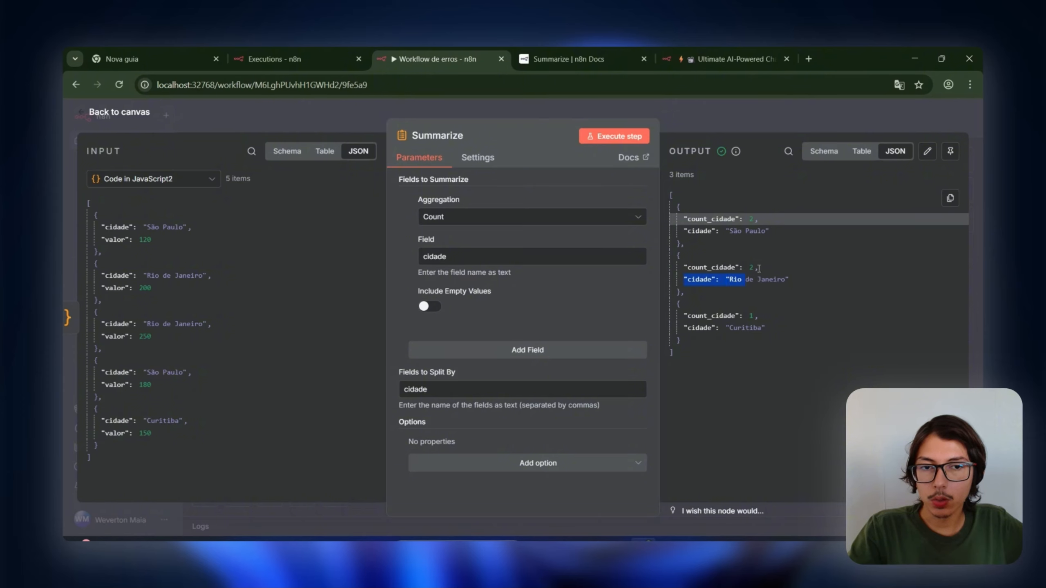
left_click(472, 223)
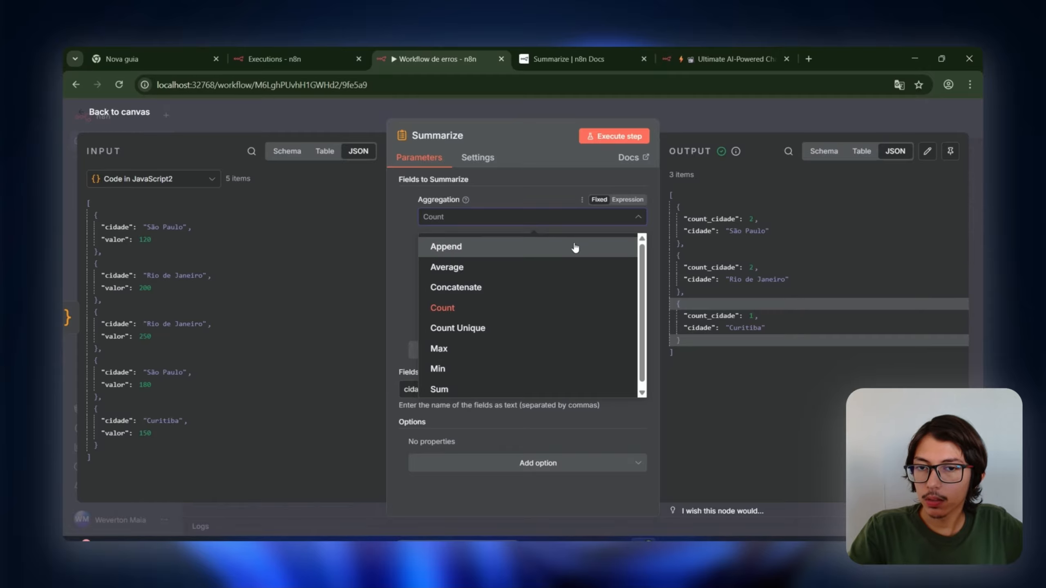
left_click(390, 264)
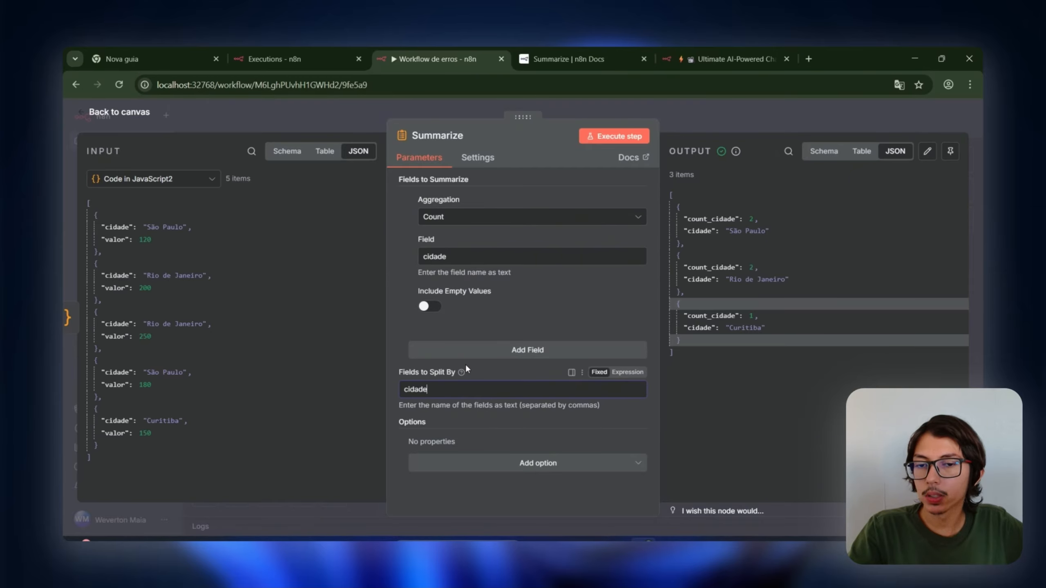
left_click(478, 222)
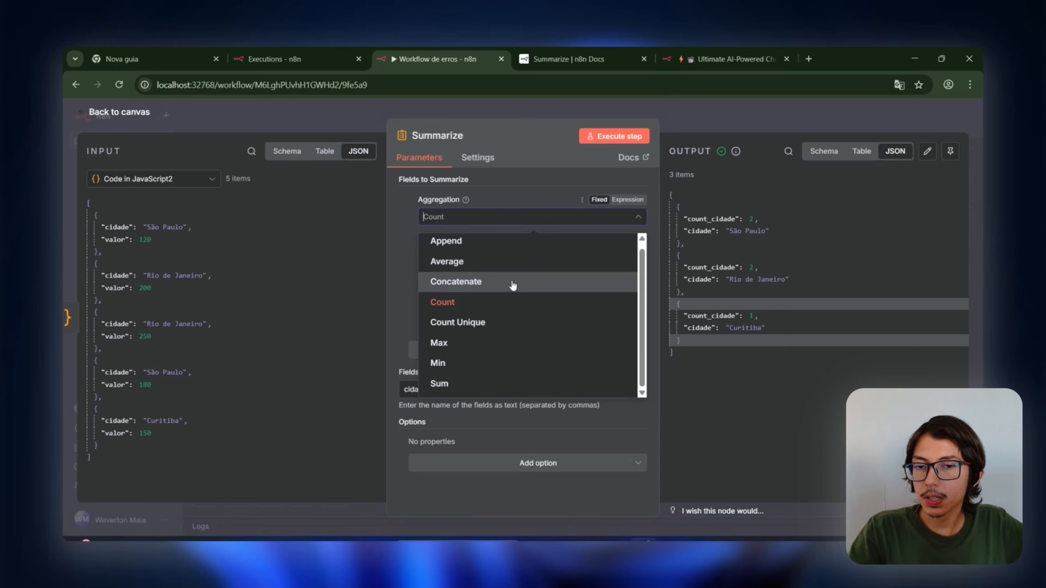
left_click(398, 277)
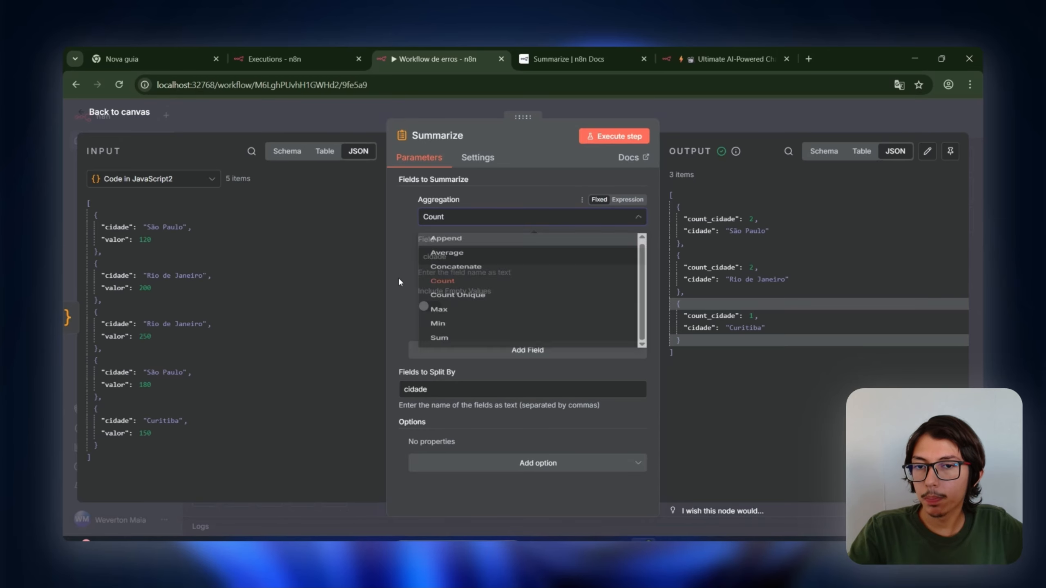
left_click(460, 217)
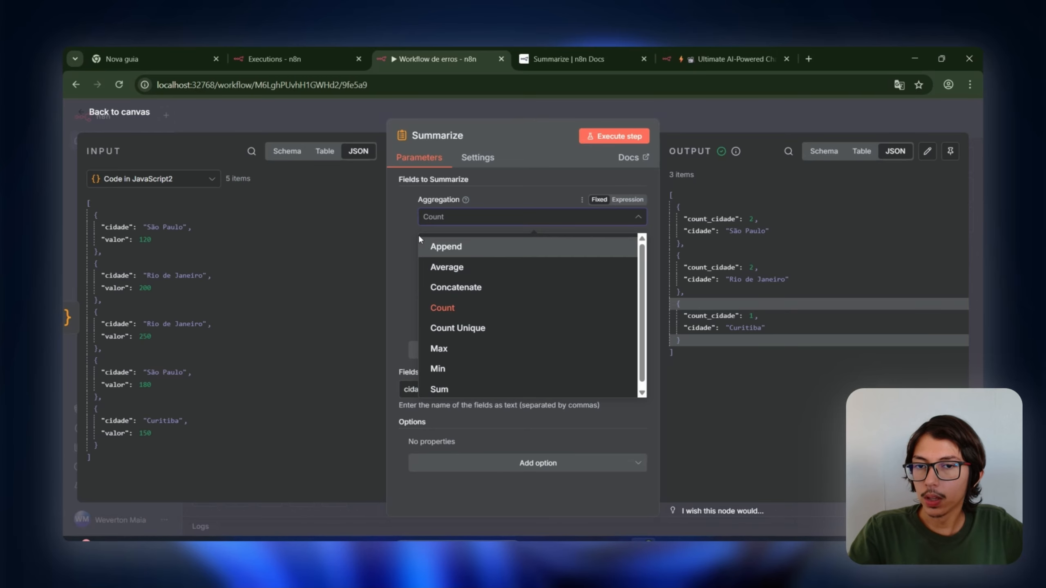
left_click(403, 233)
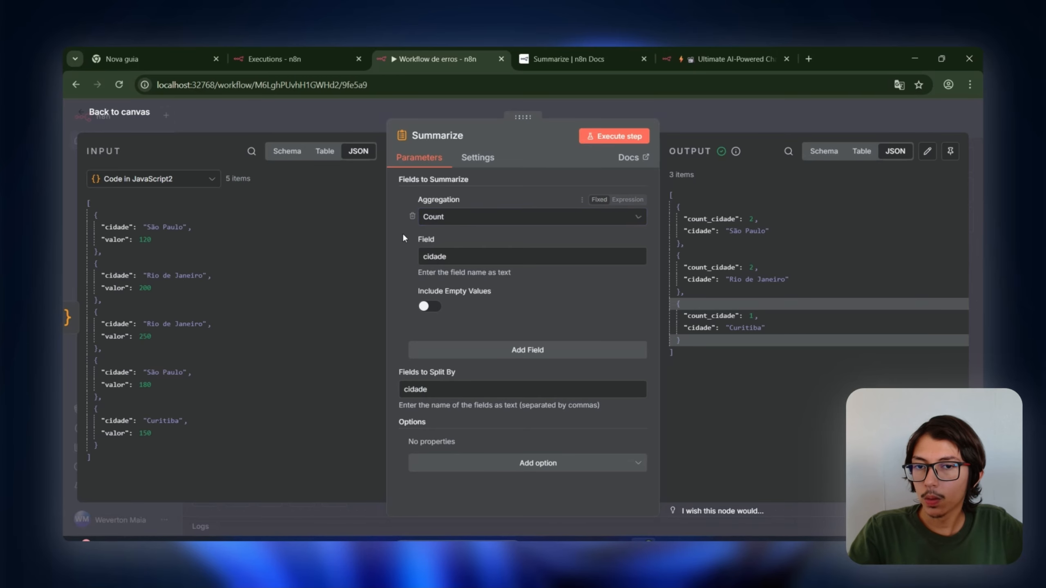
Set the Summarize node's aggregation for cidade to Append and execute the node
left_click(487, 226)
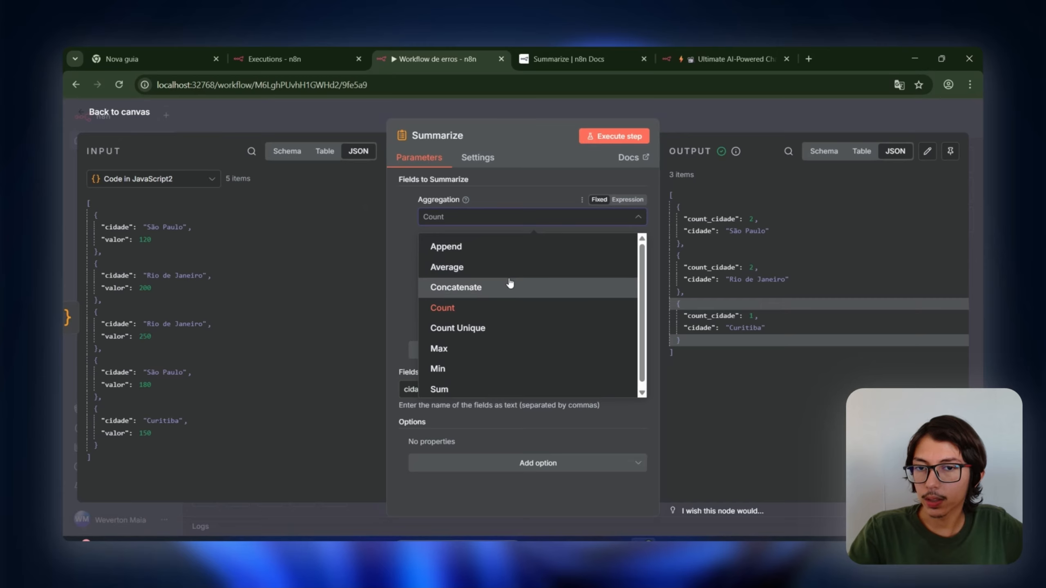
left_click(430, 247)
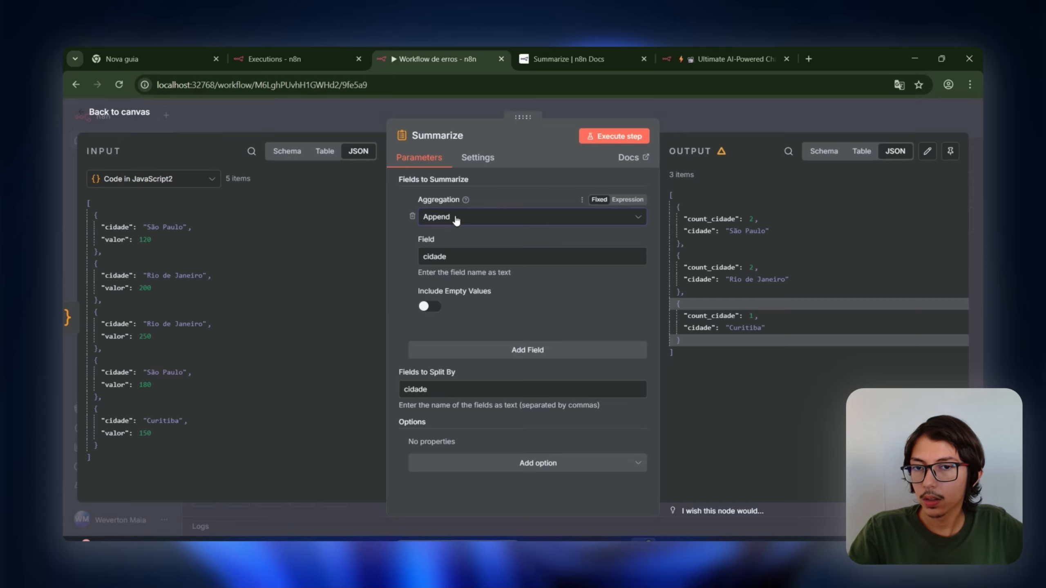
left_click(635, 140)
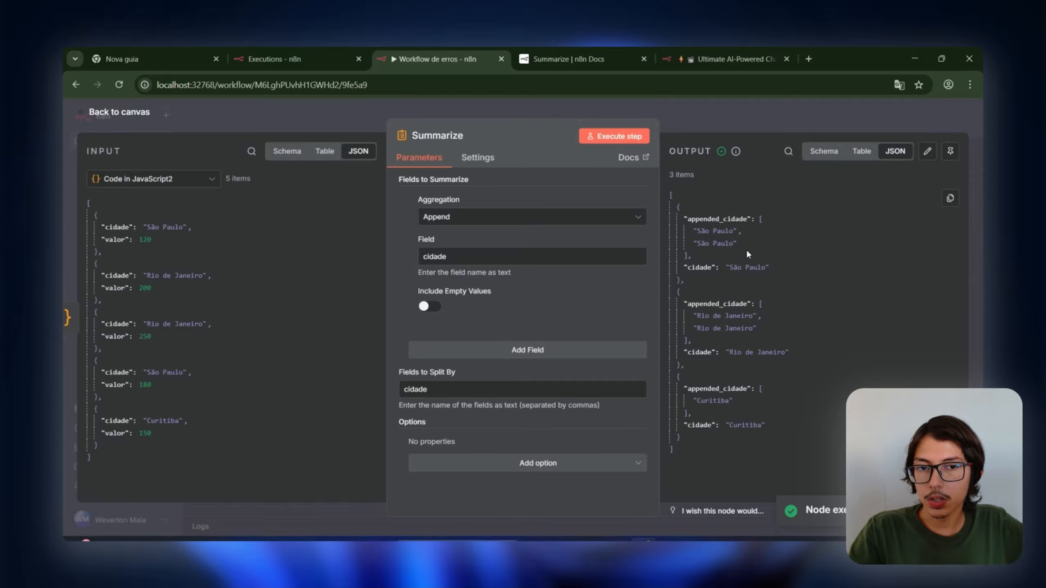
Return to the canvas, delete the Summarize node and clear the remaining nodes from the workflow
left_click(700, 121)
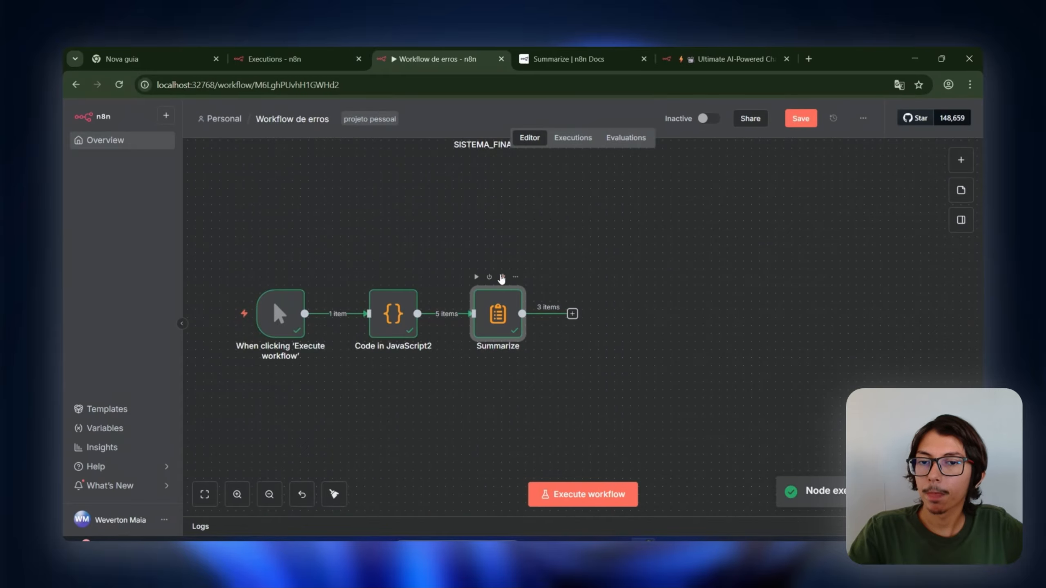
left_click(501, 280)
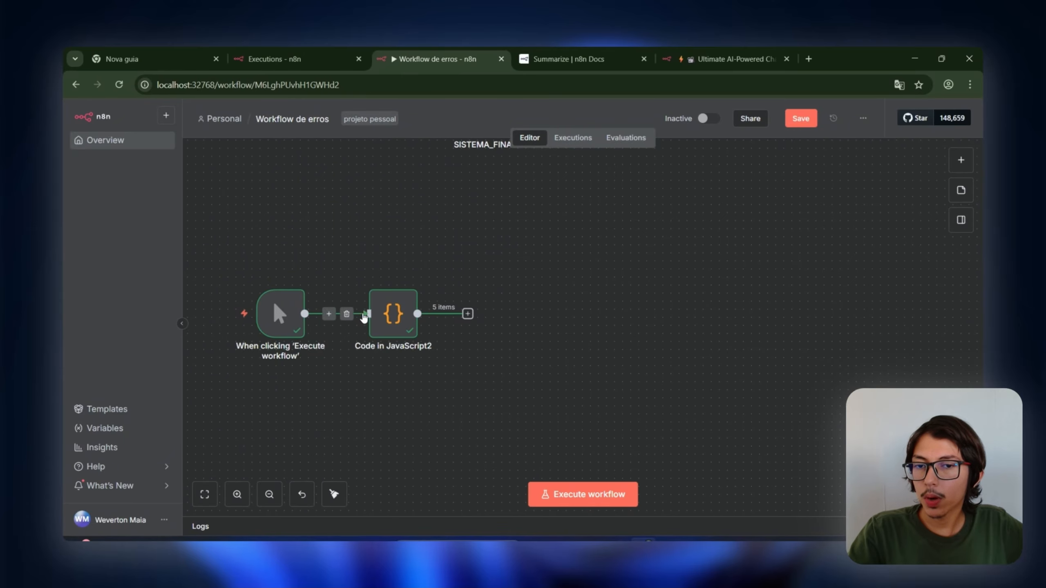
scroll(463, 256, "down", 5)
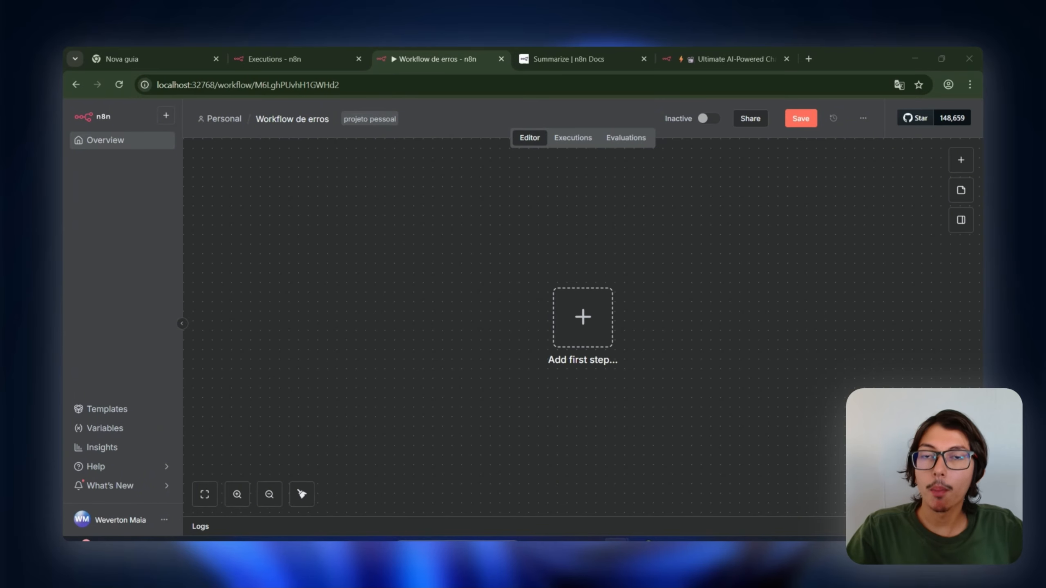
Add a manual trigger as the first step and attach a JavaScript Code node to it
left_click(601, 325)
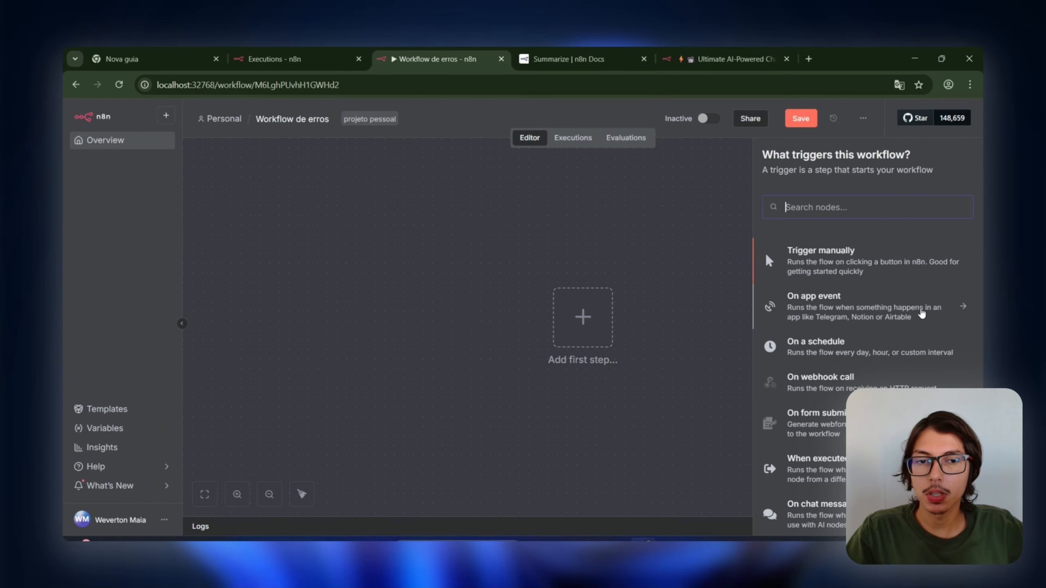
left_click(803, 247)
left_click(650, 327)
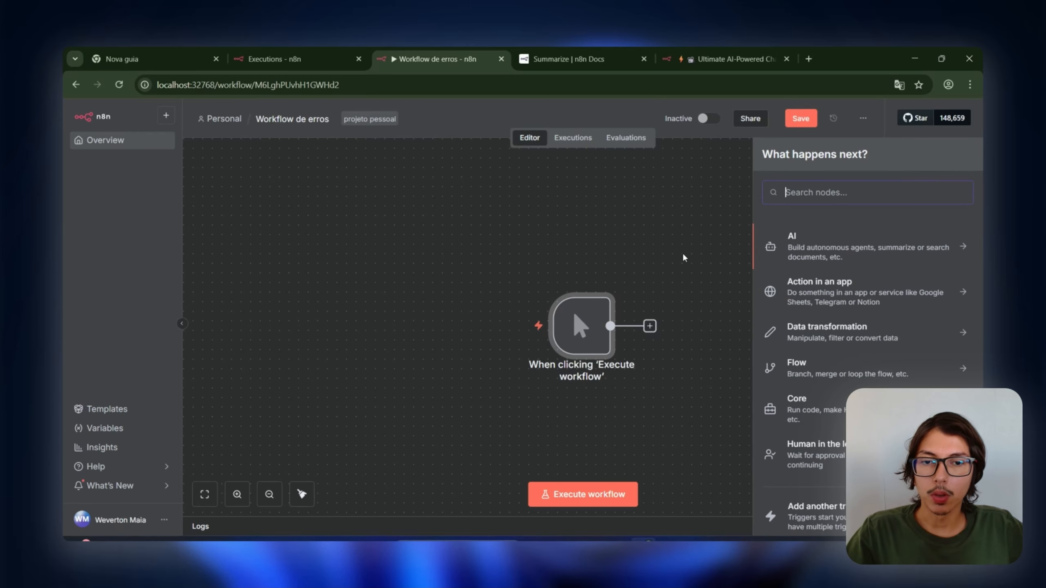
left_click(803, 334)
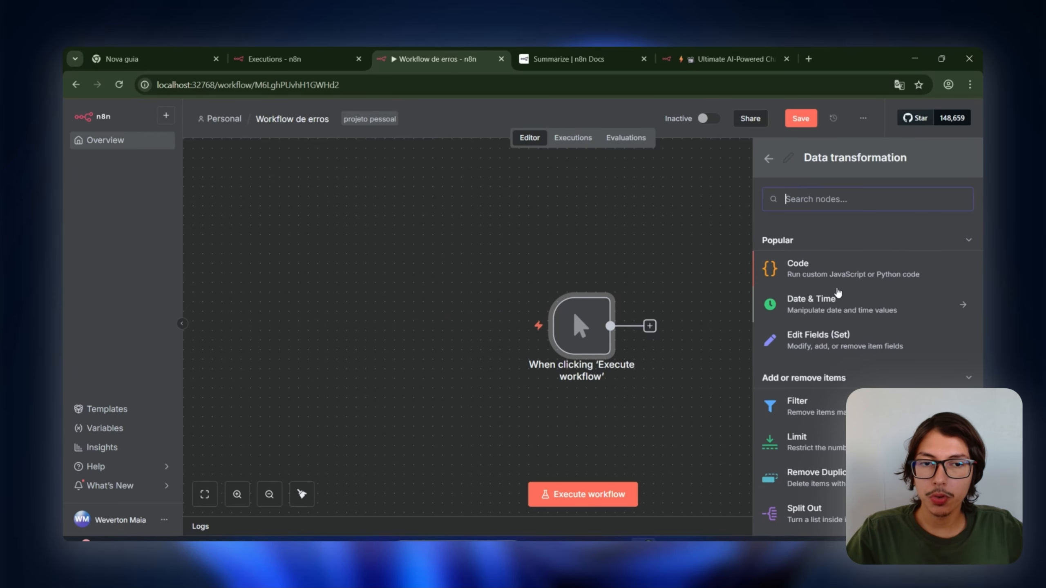
left_click(832, 268)
left_click(814, 262)
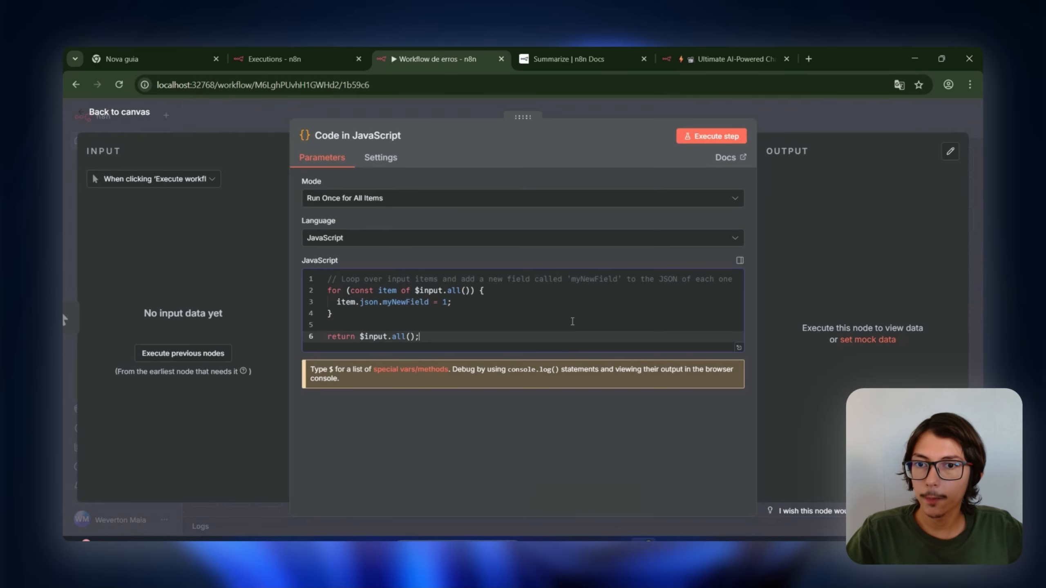
Try to run the Code node with a plain object holding a cliente name, tipo vip, prioridade alta and tentativas 0
key("ctrl+a")
type("{   \"cliente\": \"João\",   \"tipo\": \"vip\",   \"prioridade\": \"alta\",   \"tentativas\": 0 }")
left_click(711, 137)
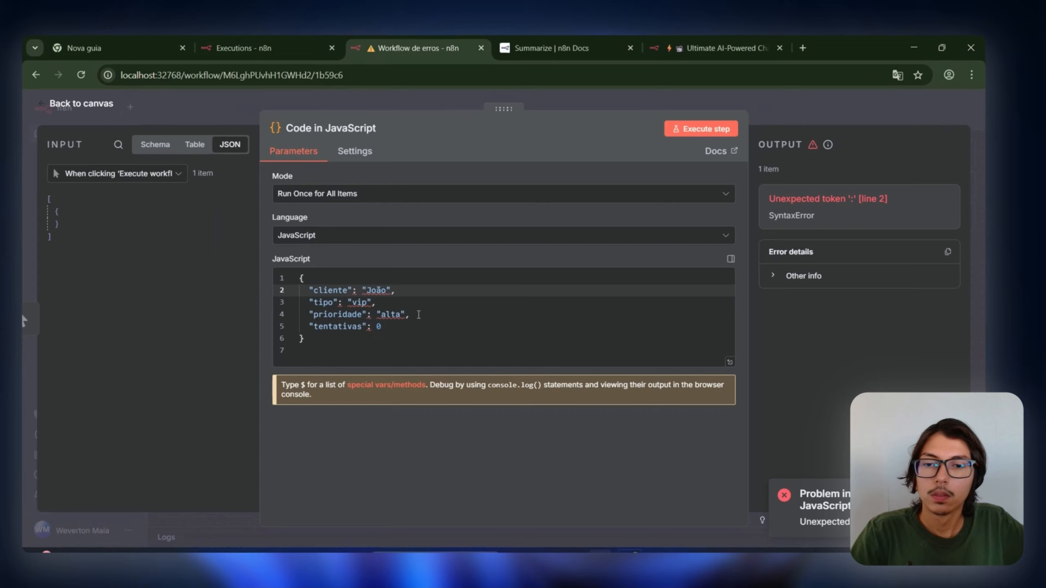
Replace the code with a returned json item containing a cliente name, tipo vip, prioridade alta and tentativas 0, and run the node
key("ctrl+a")
type("return [   {     json: {       cliente: \"João\",       tipo: \"vip\",       prioridade: \"alta\",       tentativas: 0     }   } ];")
left_click(711, 137)
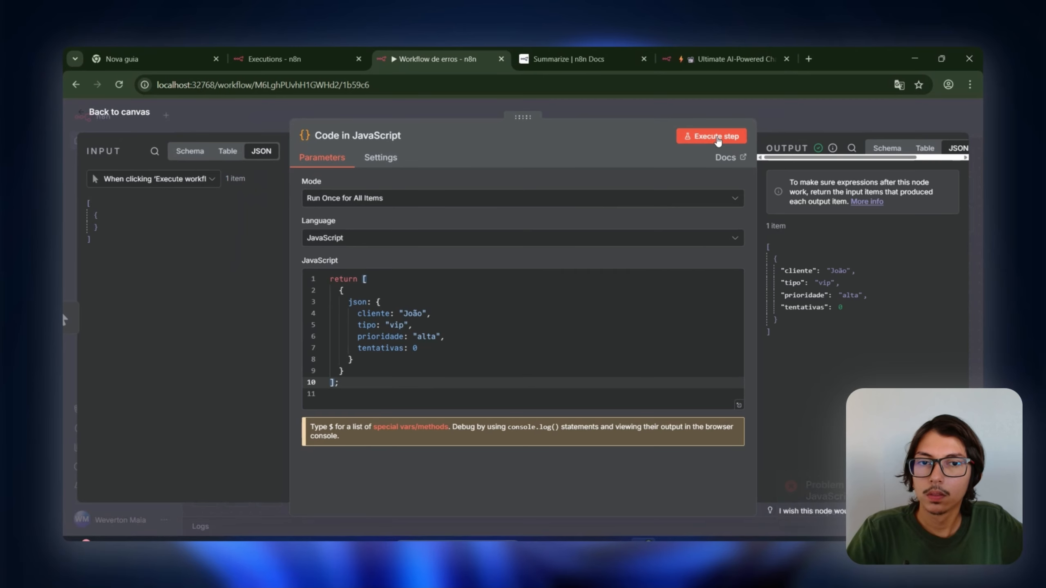
key("Escape")
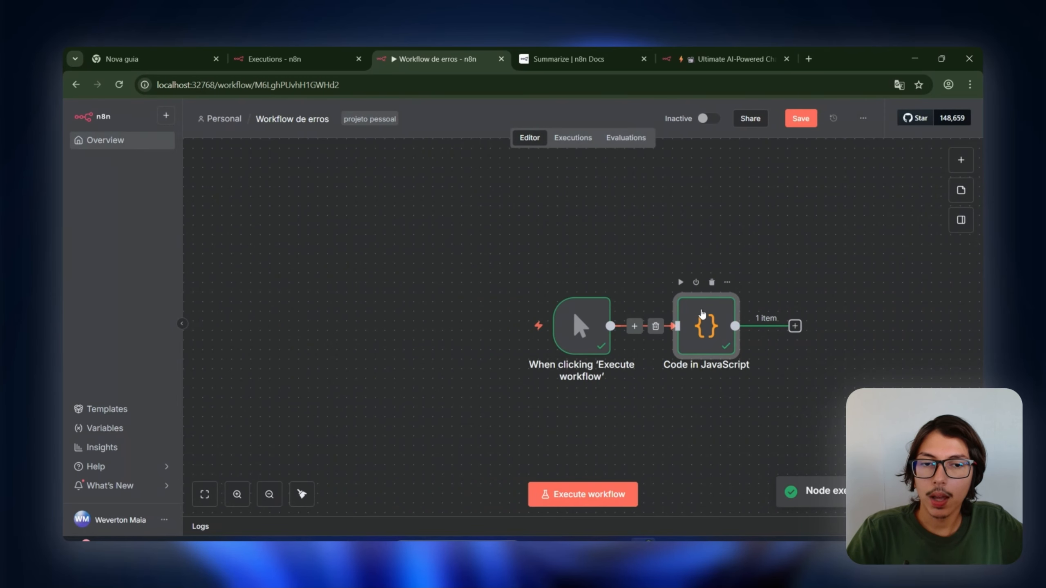
Review the JavaScript Code node's returned client record in its output and return to the canvas
double_click(703, 318)
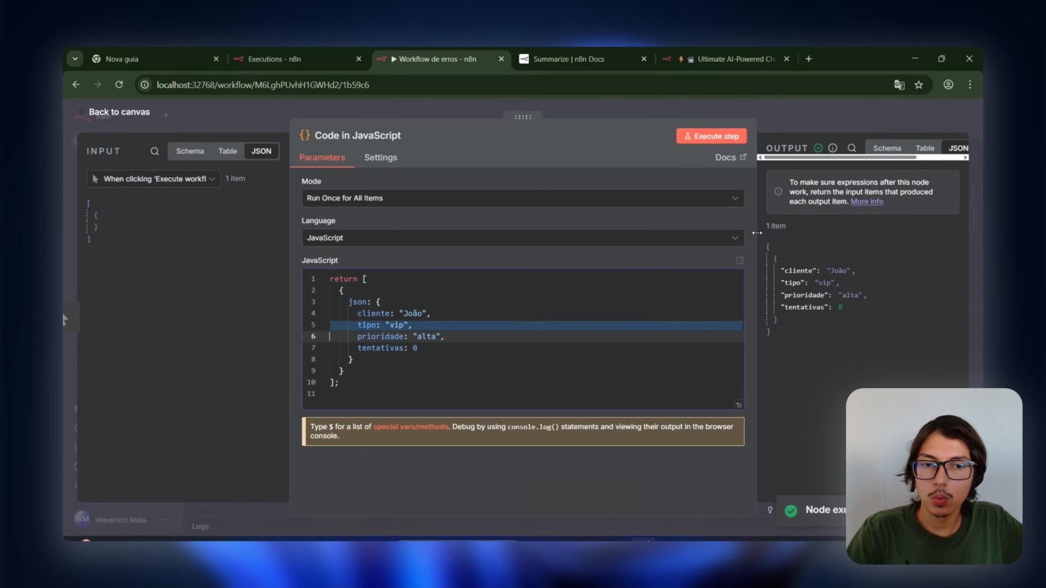
left_click(855, 114)
scroll(782, 359, "right", 4)
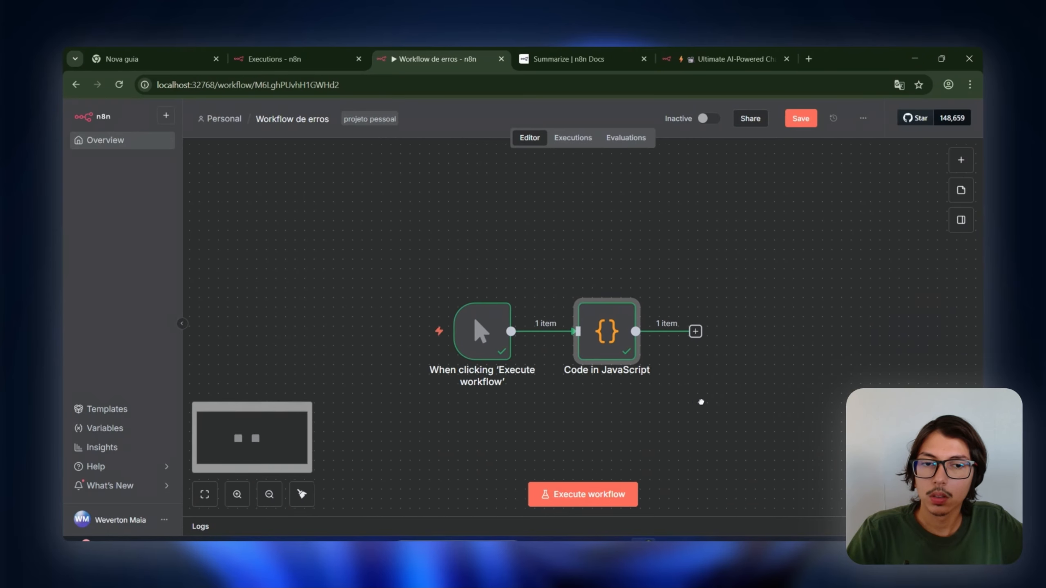
double_click(546, 327)
key("Escape")
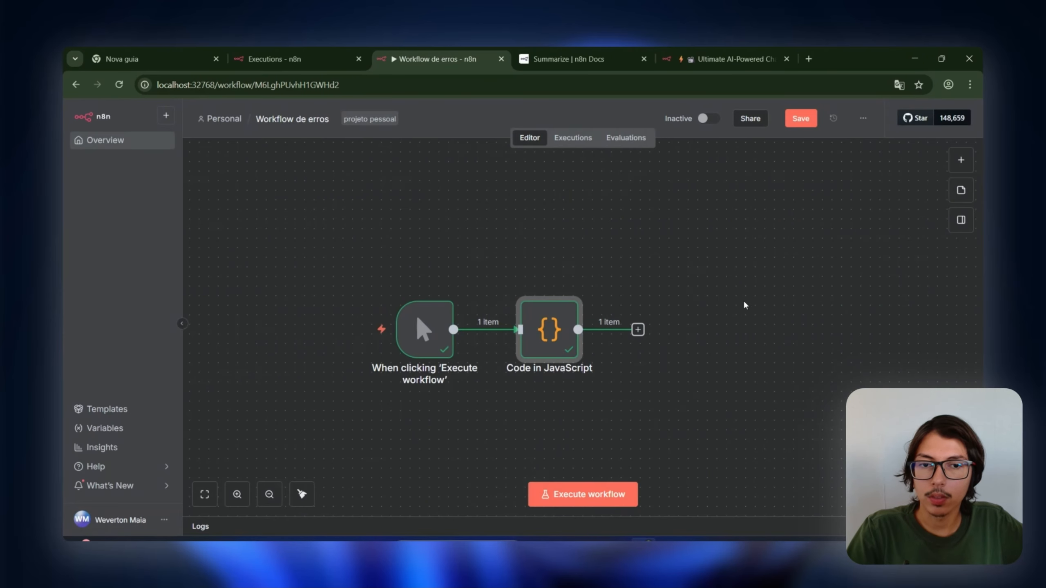
double_click(564, 321)
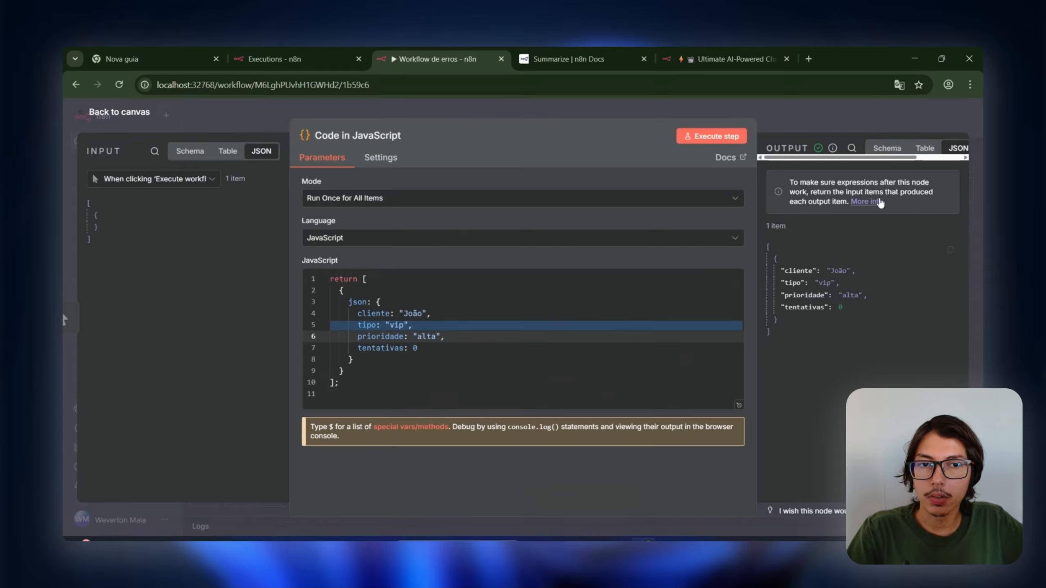
key("Escape")
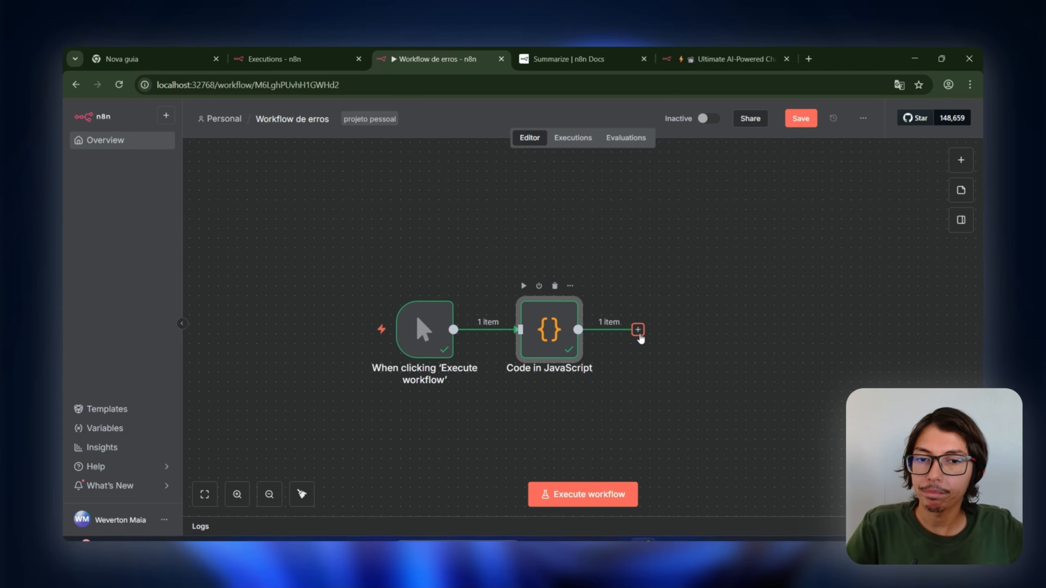
Add an If node after the JavaScript Code node
left_click(638, 330)
key("Escape")
left_click(637, 330)
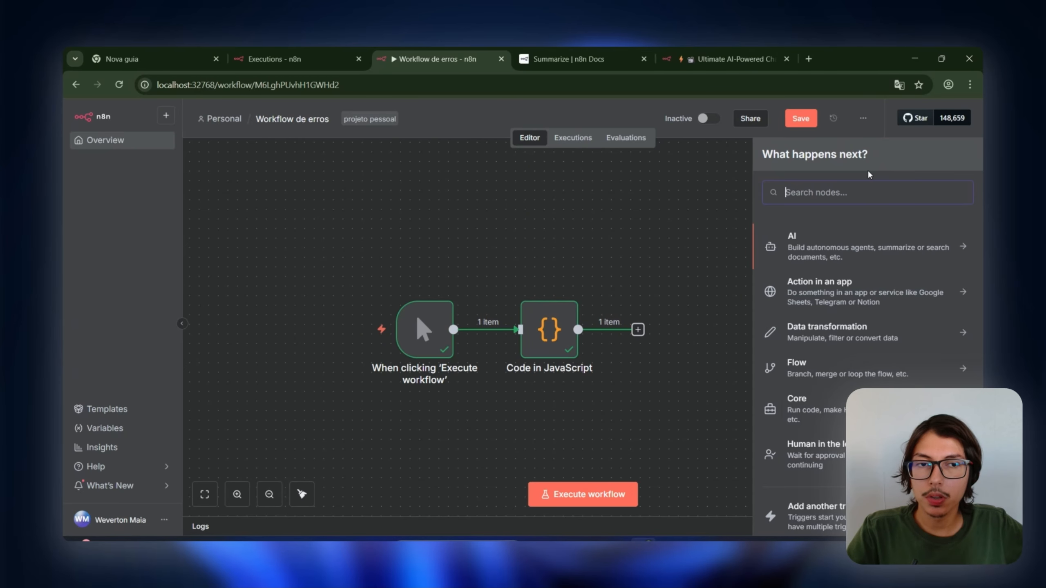
type("f")
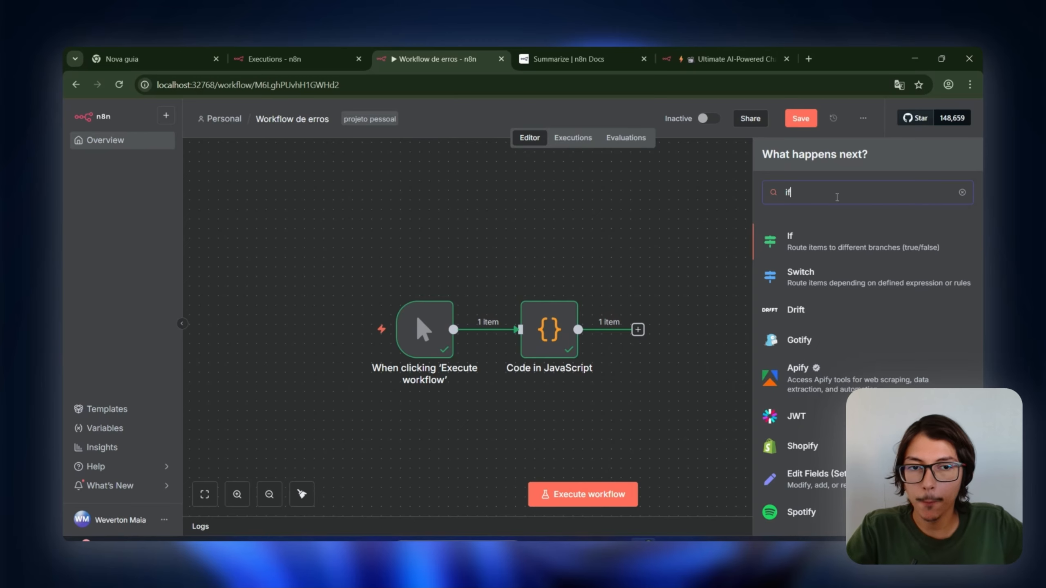
key("Return")
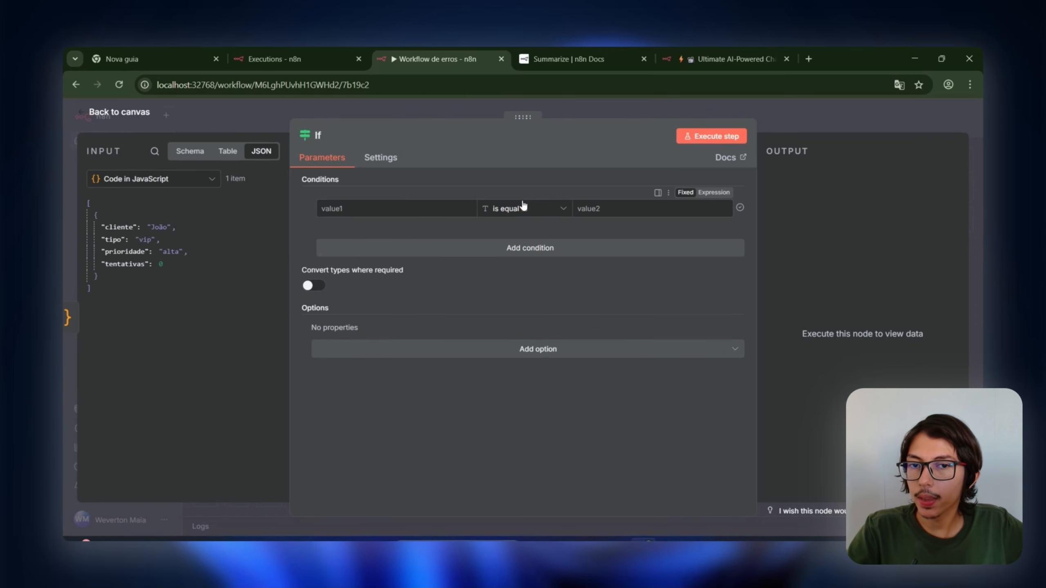
Set the If condition to check that the incoming prioridade field is equal to alta, and return to the canvas
left_click(511, 210)
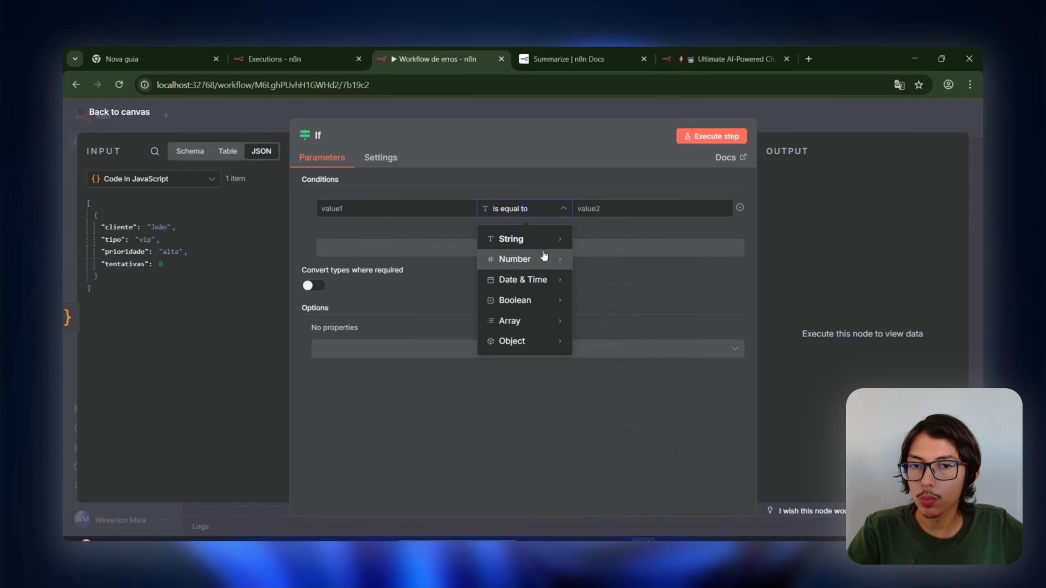
mouse_move(511, 258)
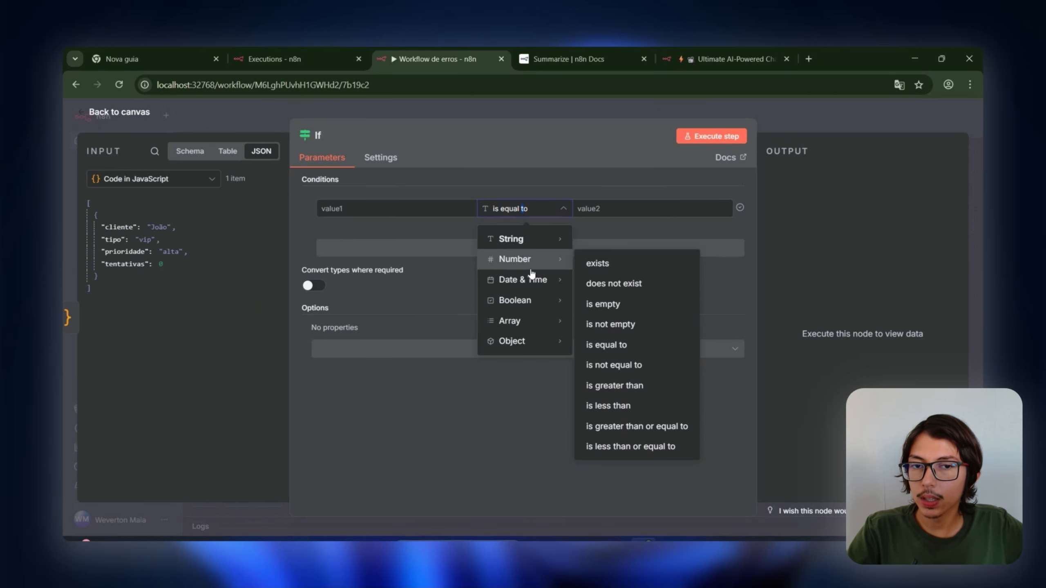
mouse_move(553, 243)
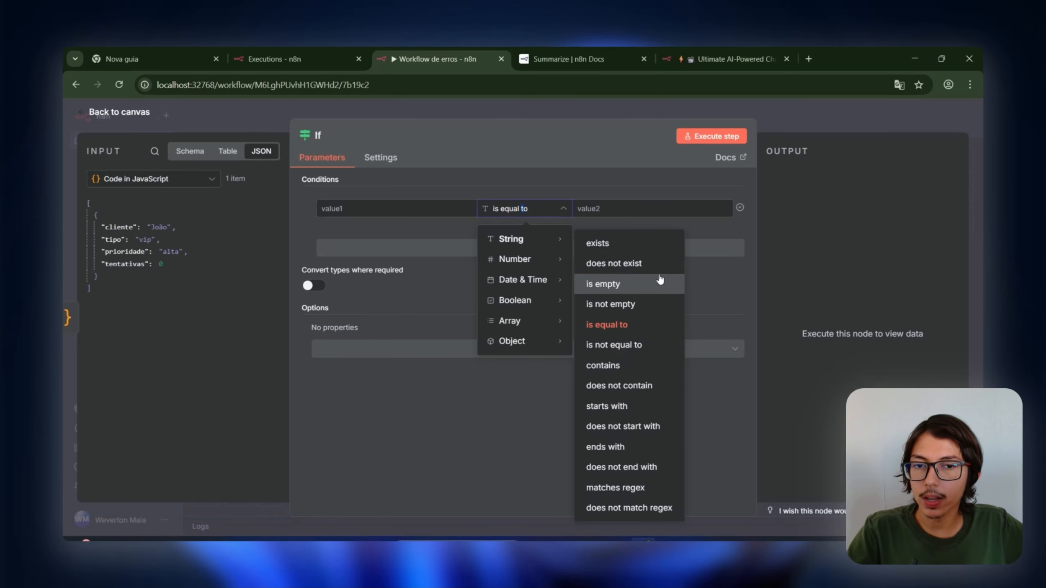
left_click(377, 466)
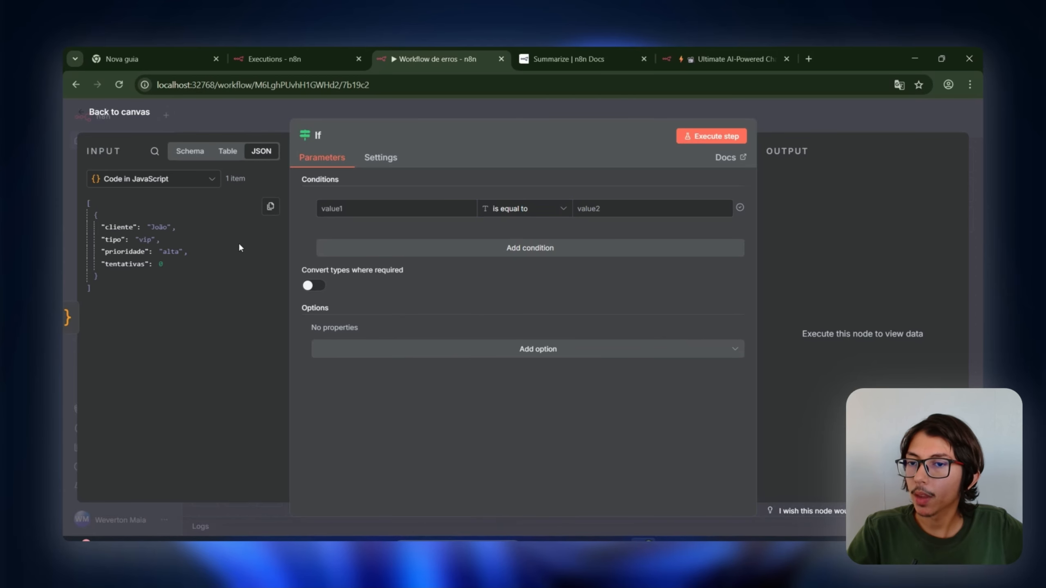
left_click_drag(130, 251, 406, 209)
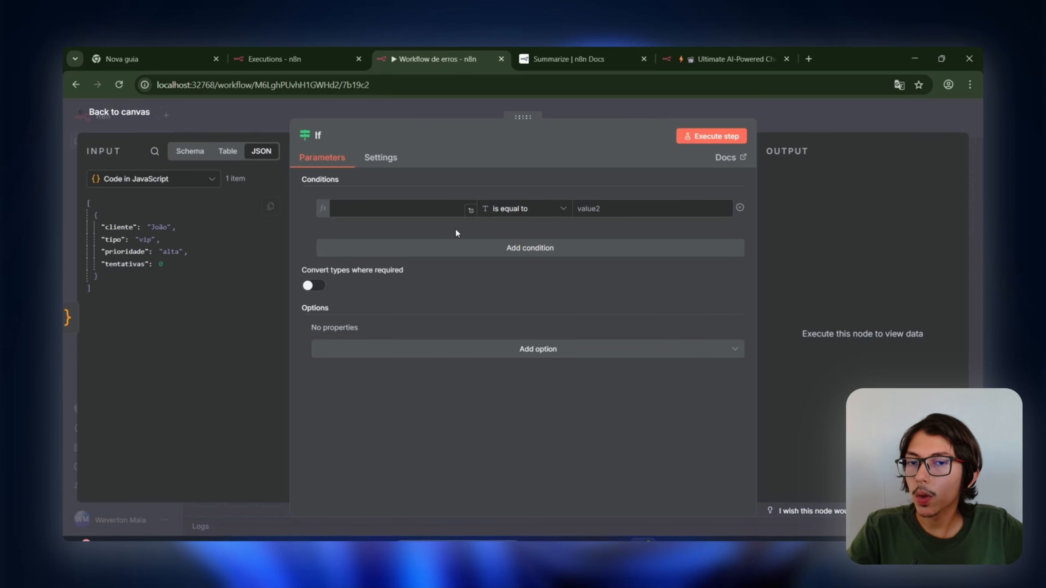
left_click_drag(141, 252, 408, 210)
left_click(607, 210)
type("alta")
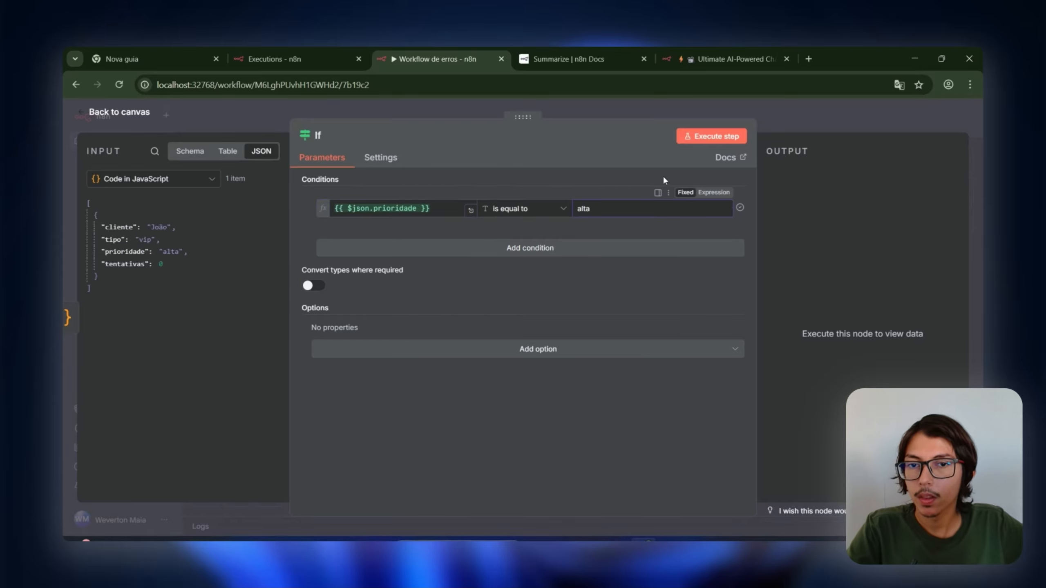
left_click(857, 127)
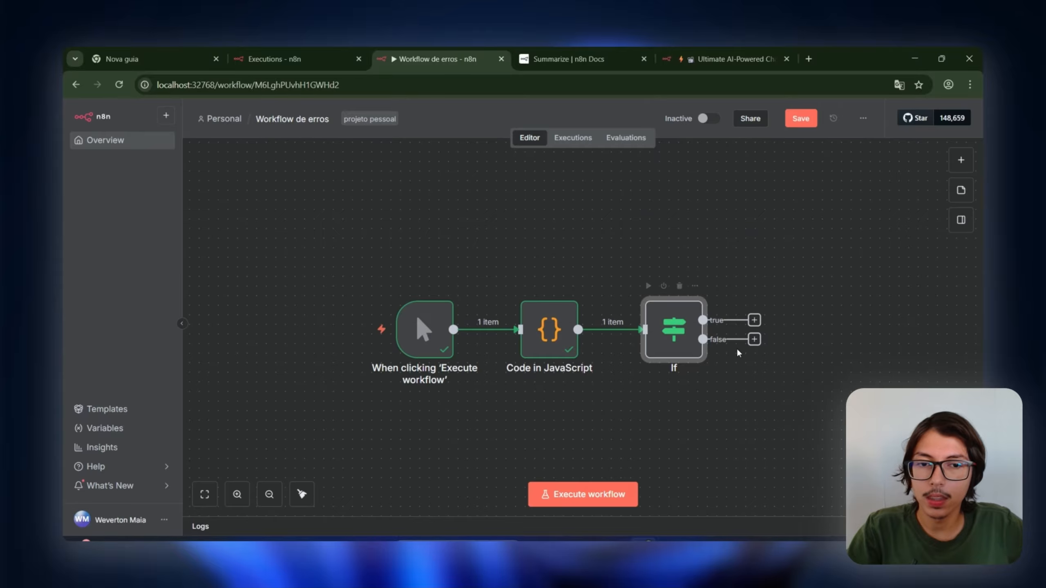
Attach a "No Operation, do nothing" node to the If node's false output
scroll(741, 361, "up", 3)
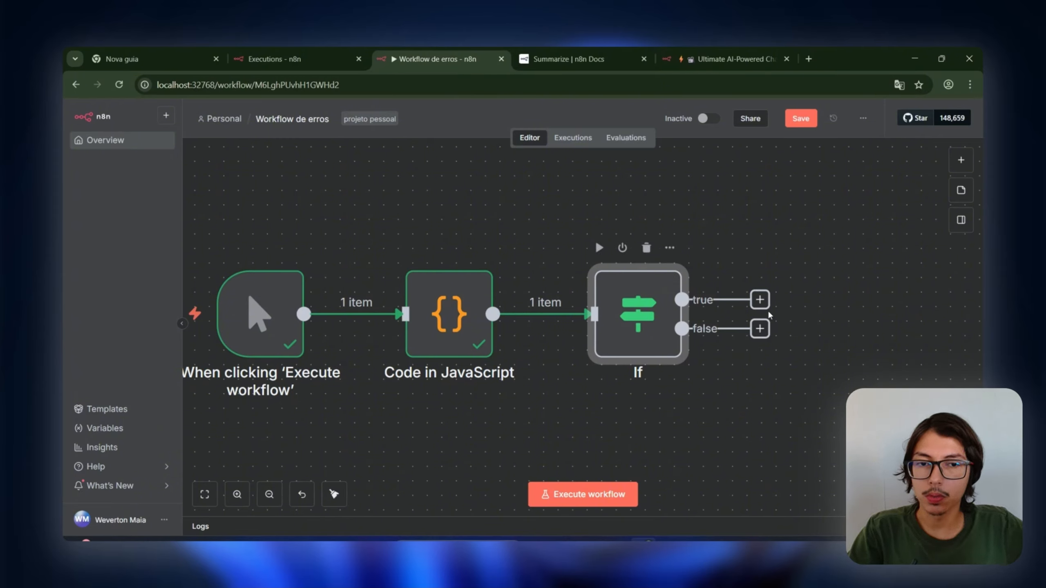
left_click(760, 329)
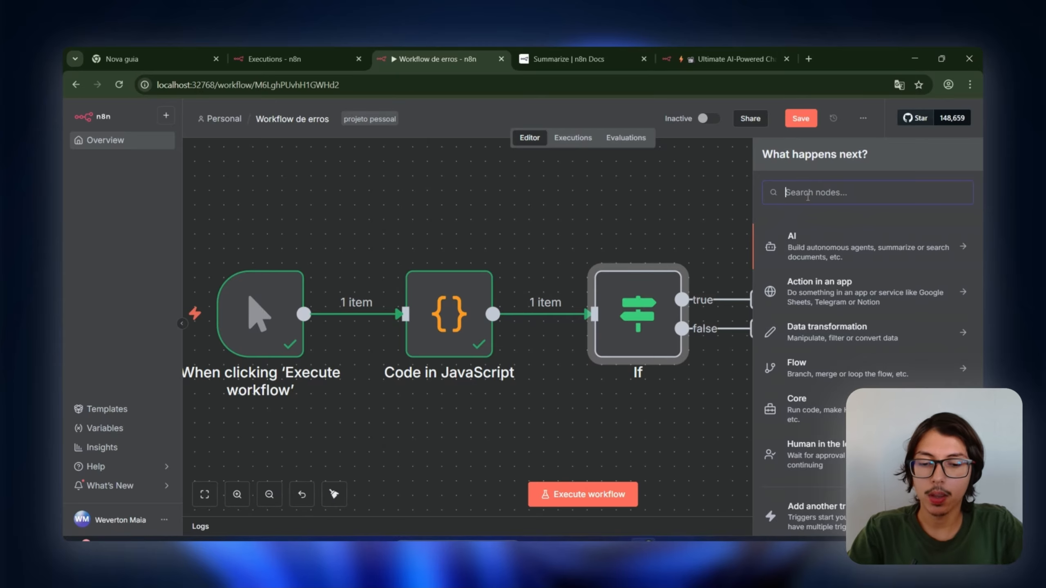
type("do not")
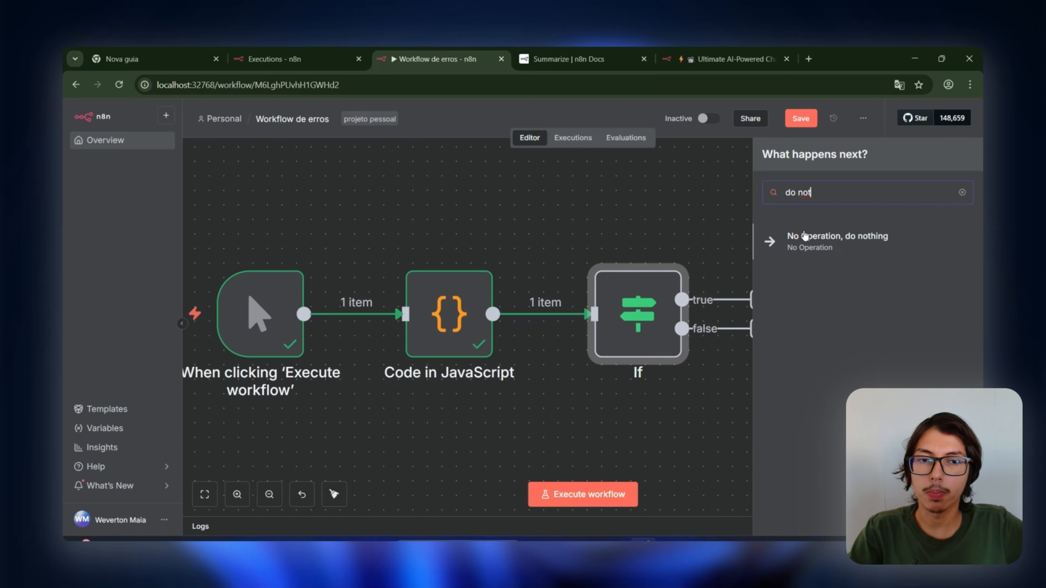
left_click(804, 235)
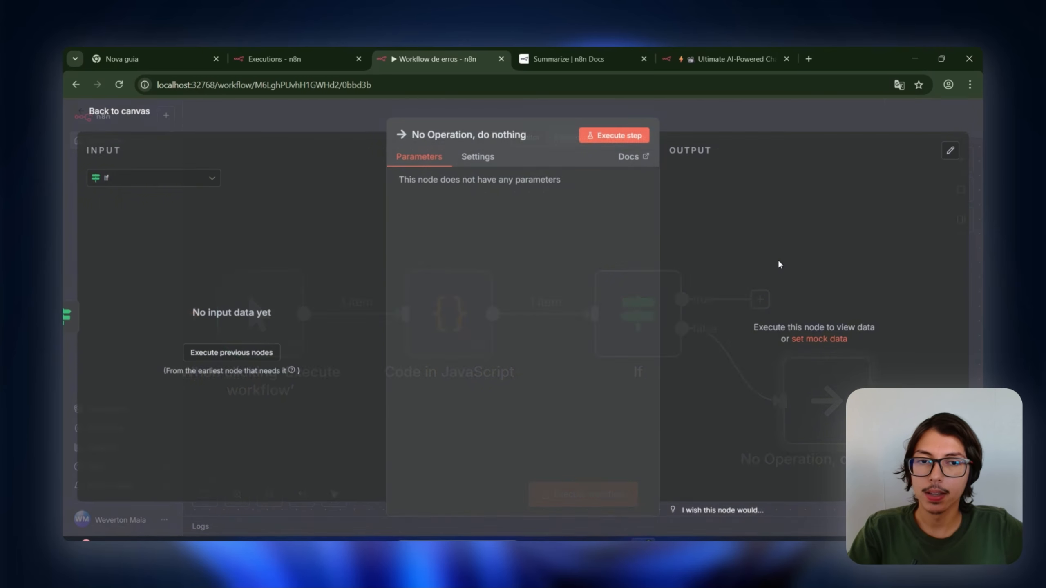
left_click(767, 110)
Move the No Operation node farther down and away from the If node to free space for the true branch
scroll(621, 368, "right", 5)
scroll(621, 369, "down", 3)
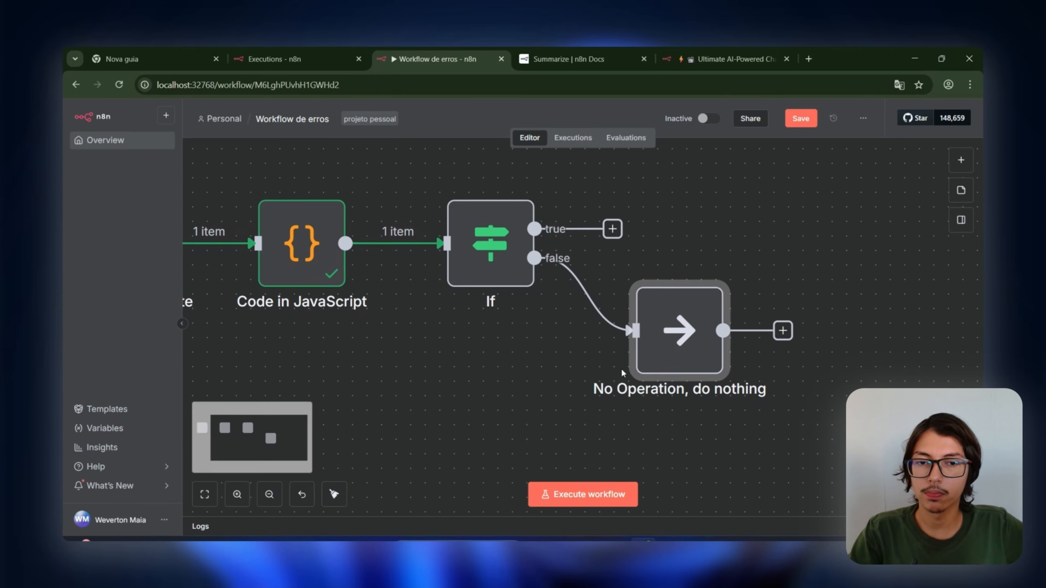
scroll(667, 264, "down", 5)
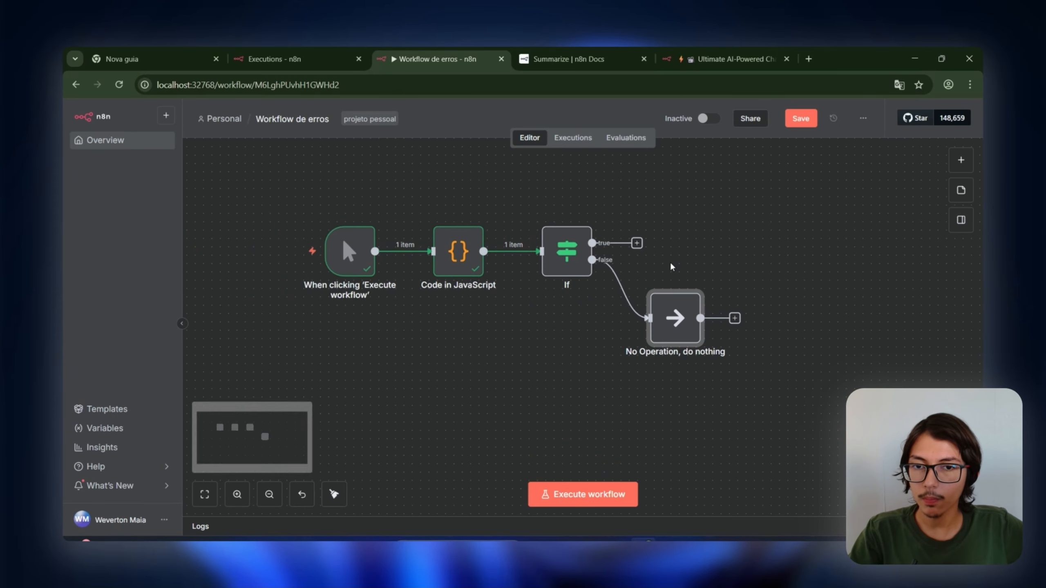
scroll(478, 379, "up", 2)
scroll(477, 380, "right", 2)
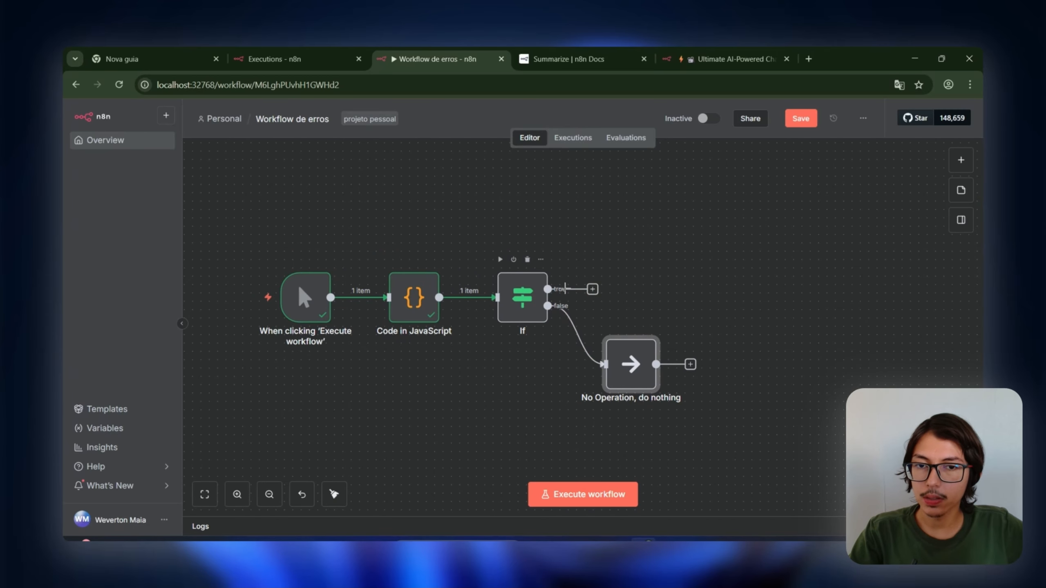
left_click_drag(614, 354, 672, 433)
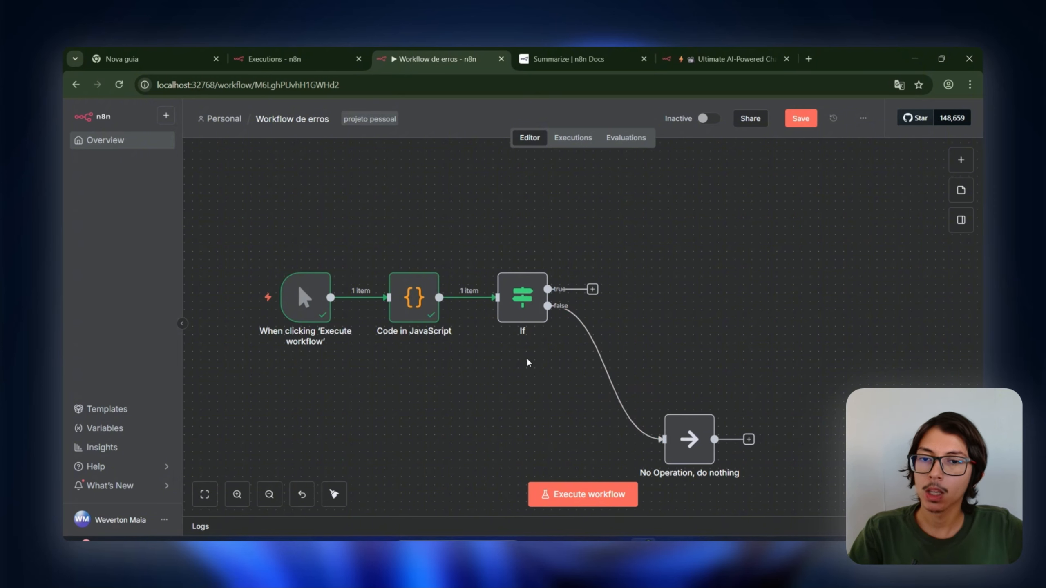
Recheck the If condition and attach a Switch node in Rules mode to the If node's true output
double_click(521, 305)
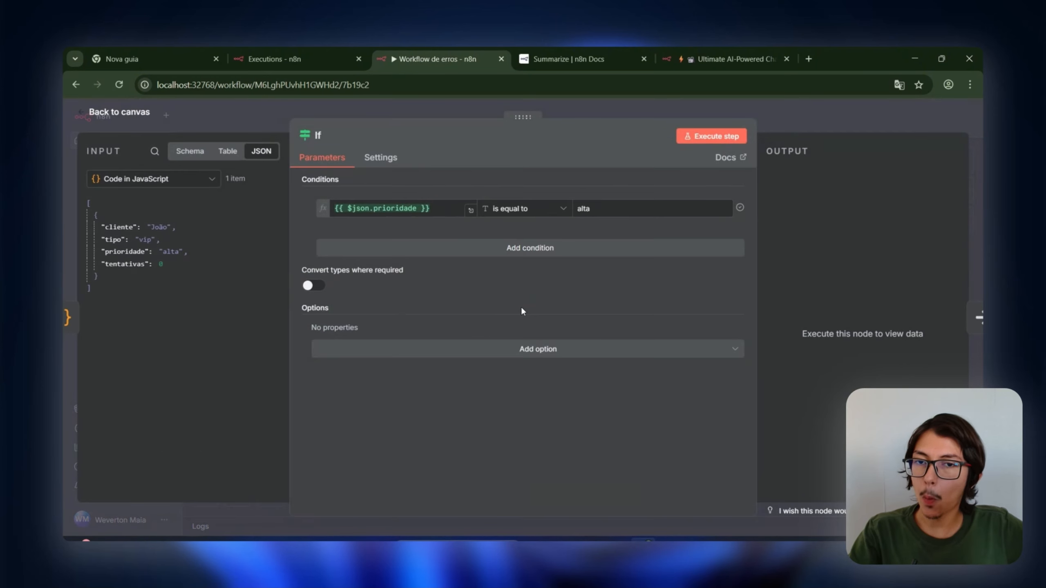
key("Escape")
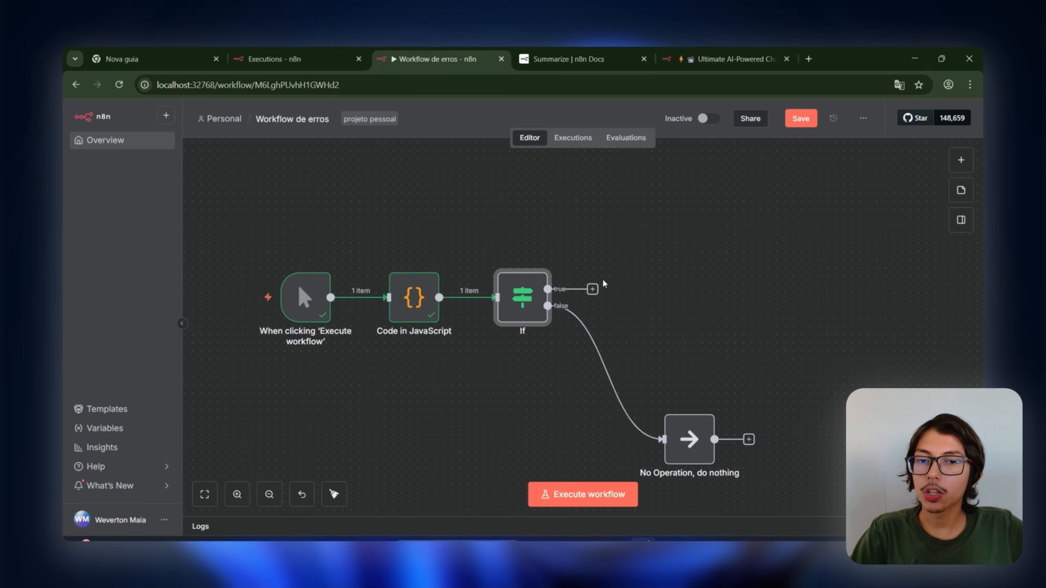
left_click(592, 289)
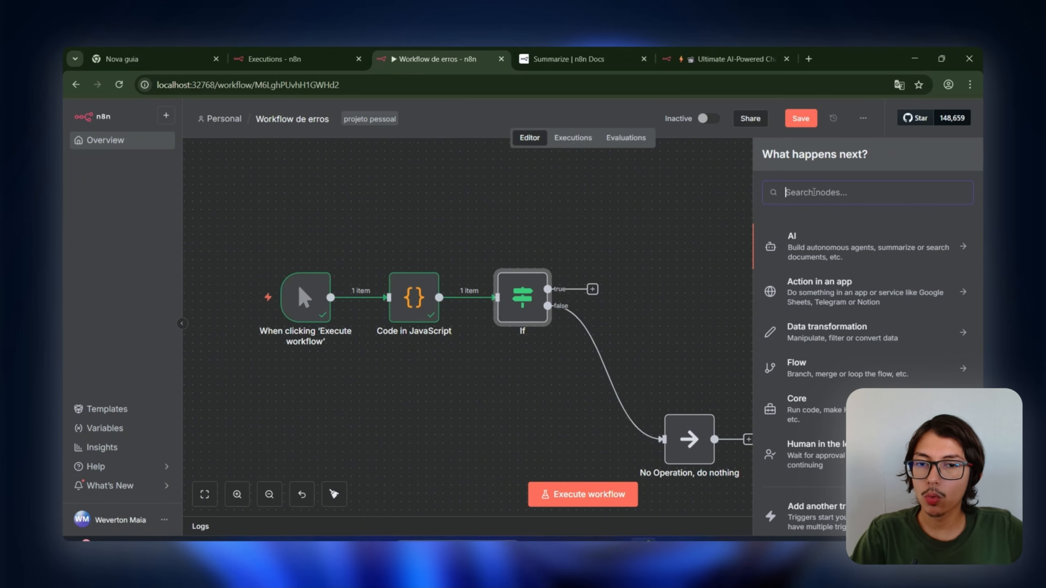
type("sw")
left_click(796, 241)
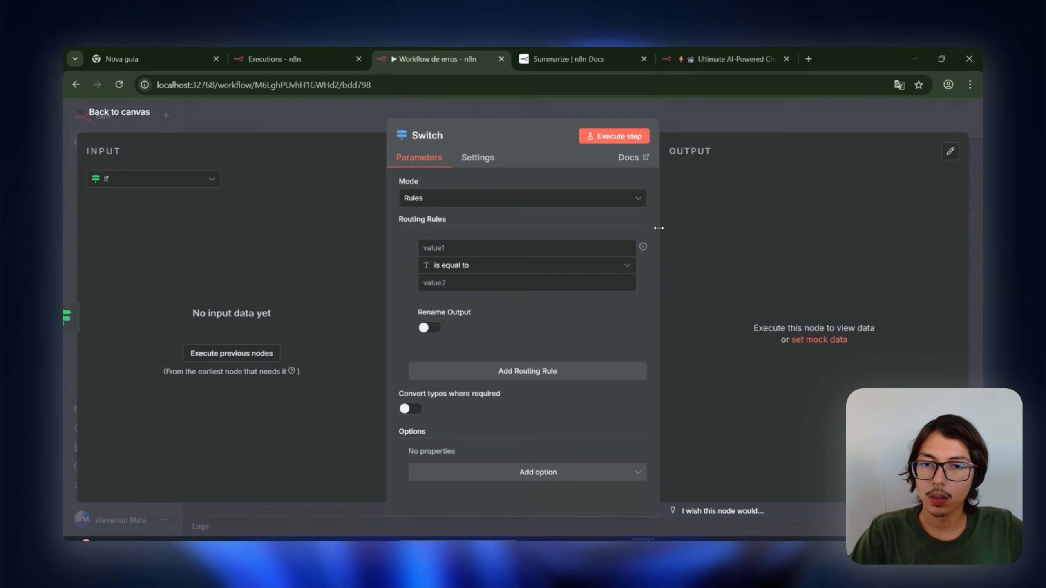
left_click(731, 123)
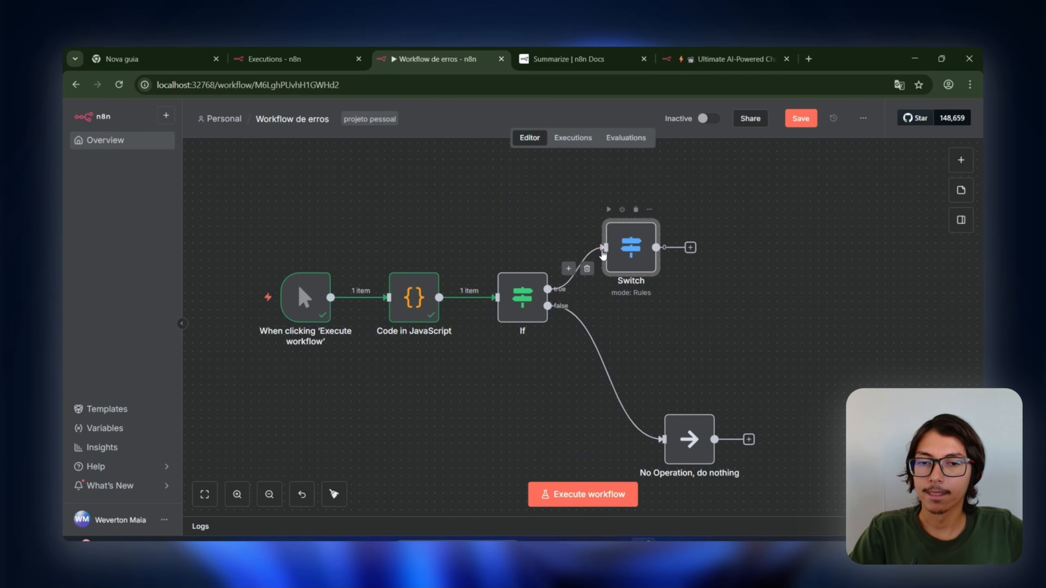
Execute the workflow and set the Switch node's first routing rule to match when the tipo field is equal to vip
left_click(589, 495)
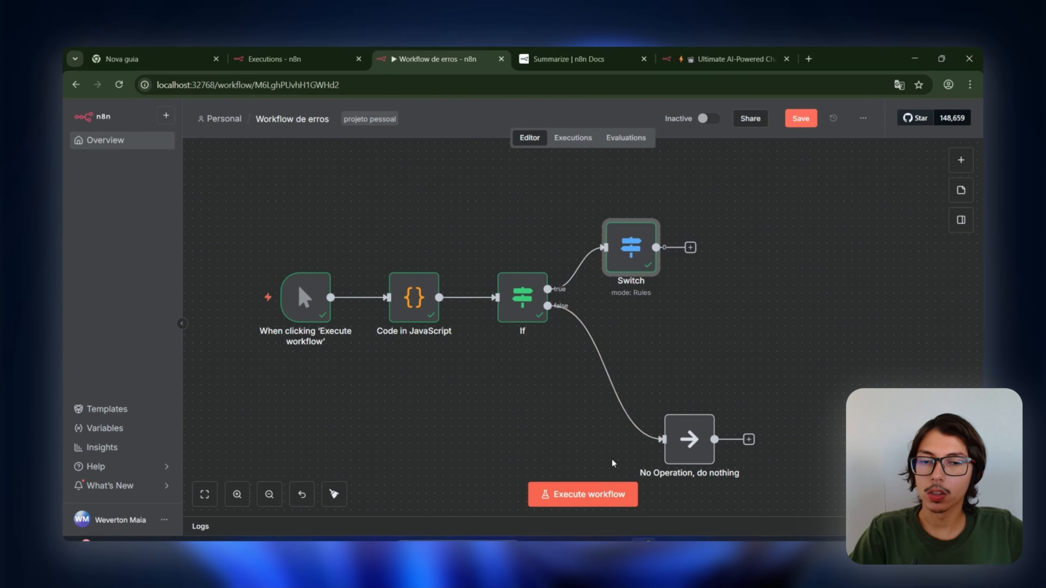
double_click(648, 260)
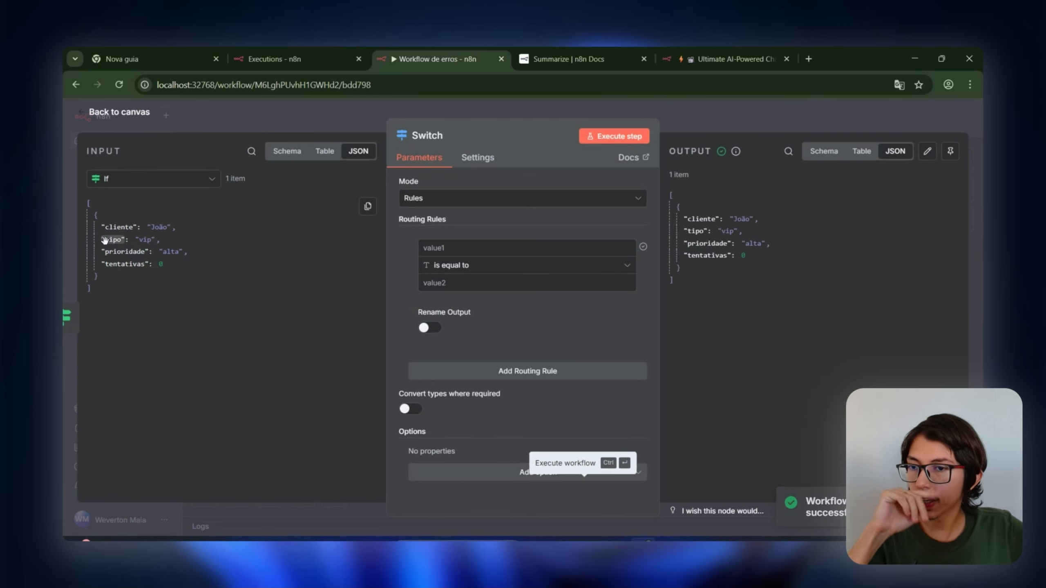
left_click_drag(112, 239, 430, 243)
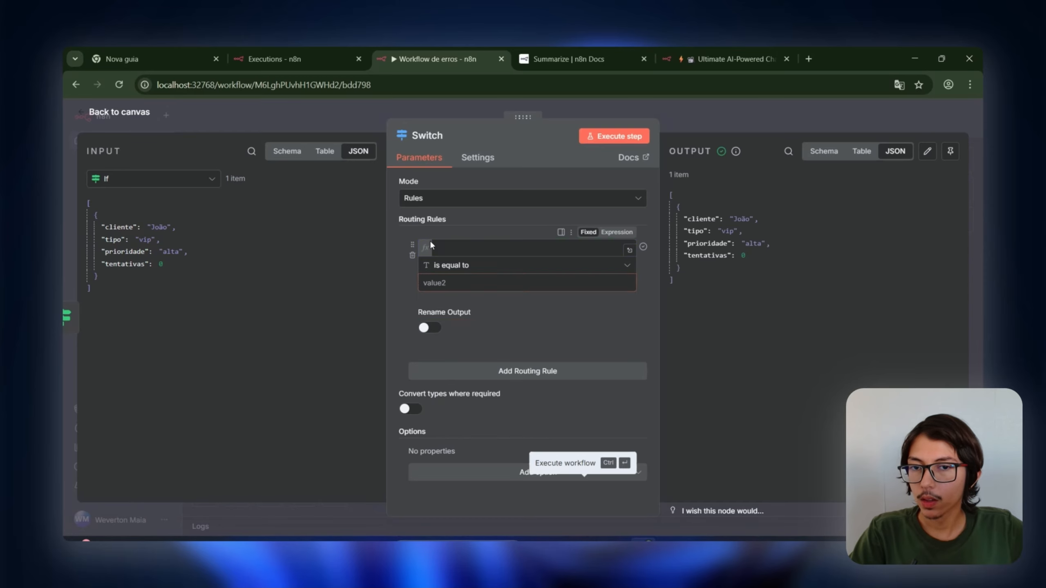
left_click(411, 292)
left_click(430, 327)
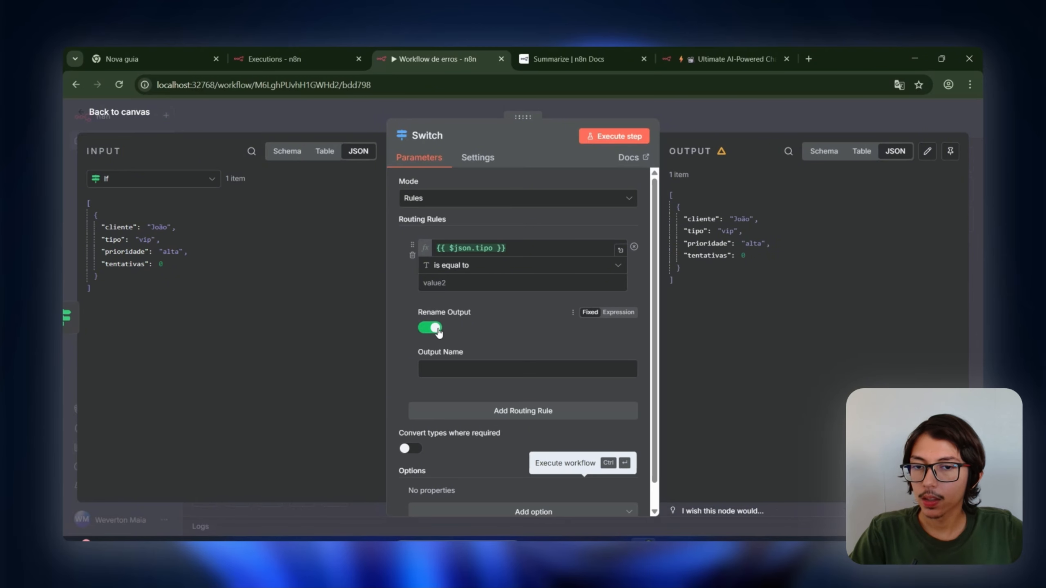
left_click(440, 327)
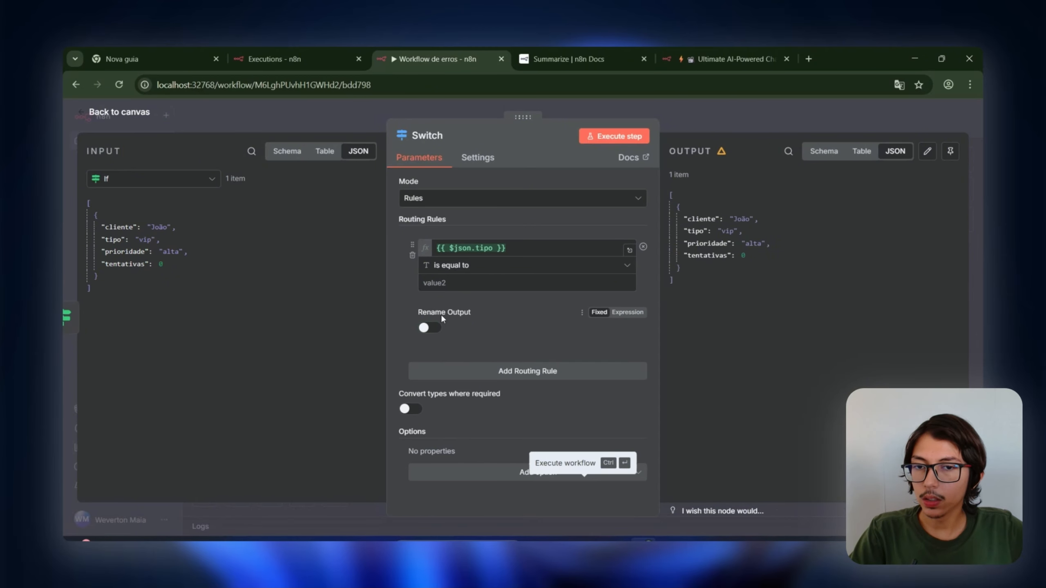
left_click(463, 286)
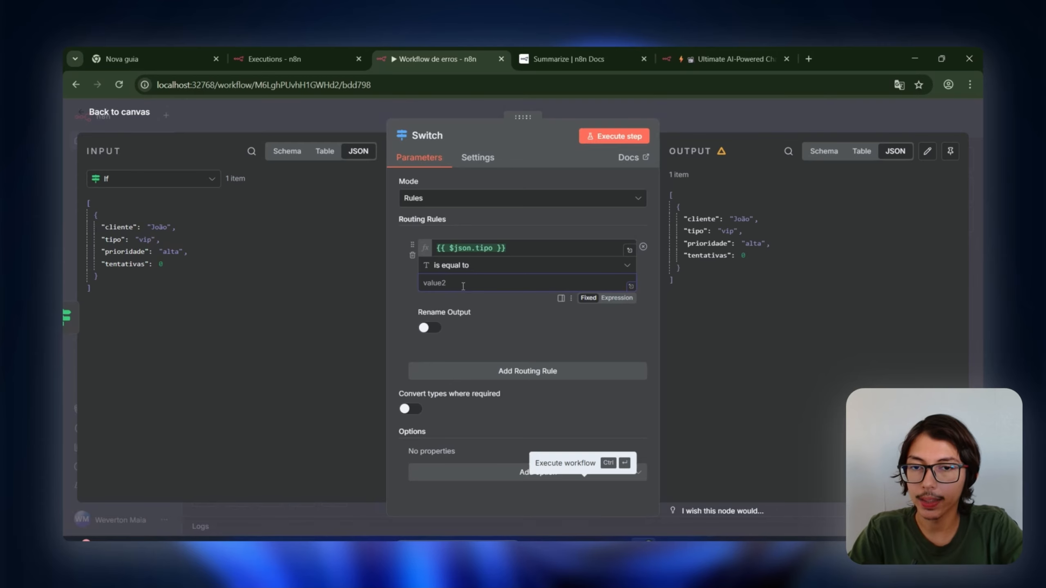
type("vip")
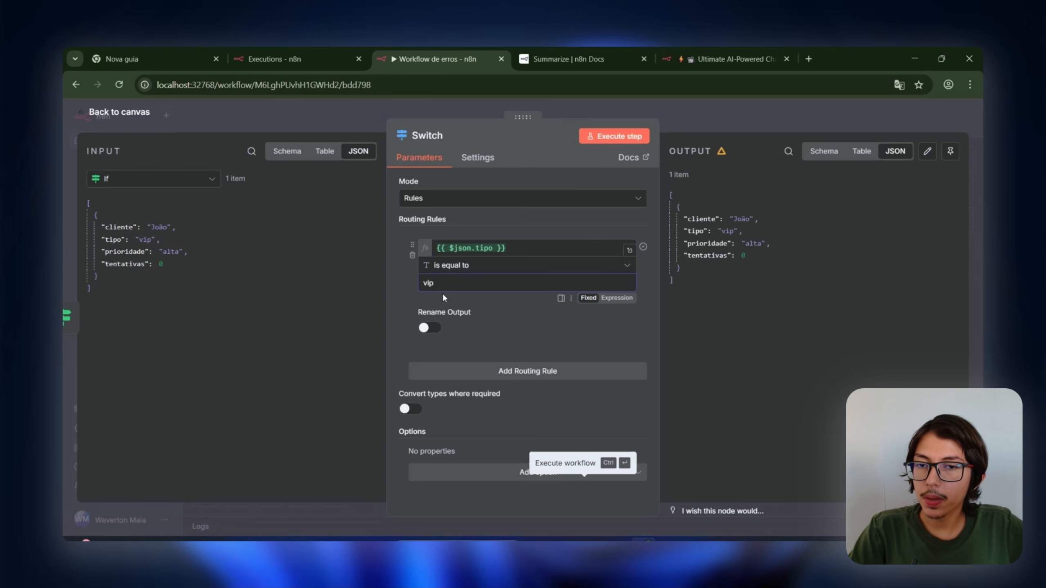
Rename the output of the Switch's first routing rule to vip and return to the canvas to check it
left_click(429, 328)
left_click(459, 371)
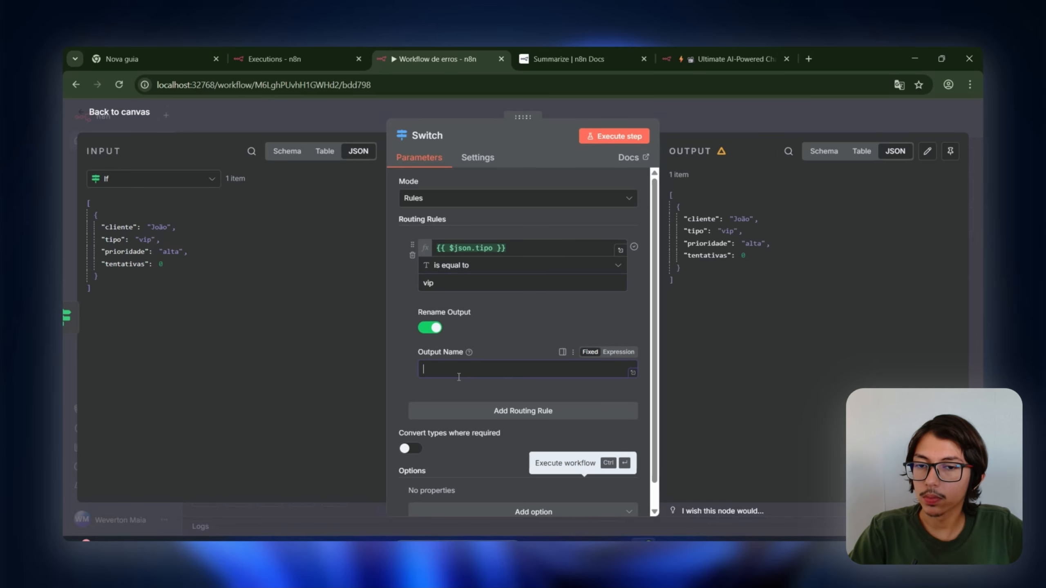
type("vip")
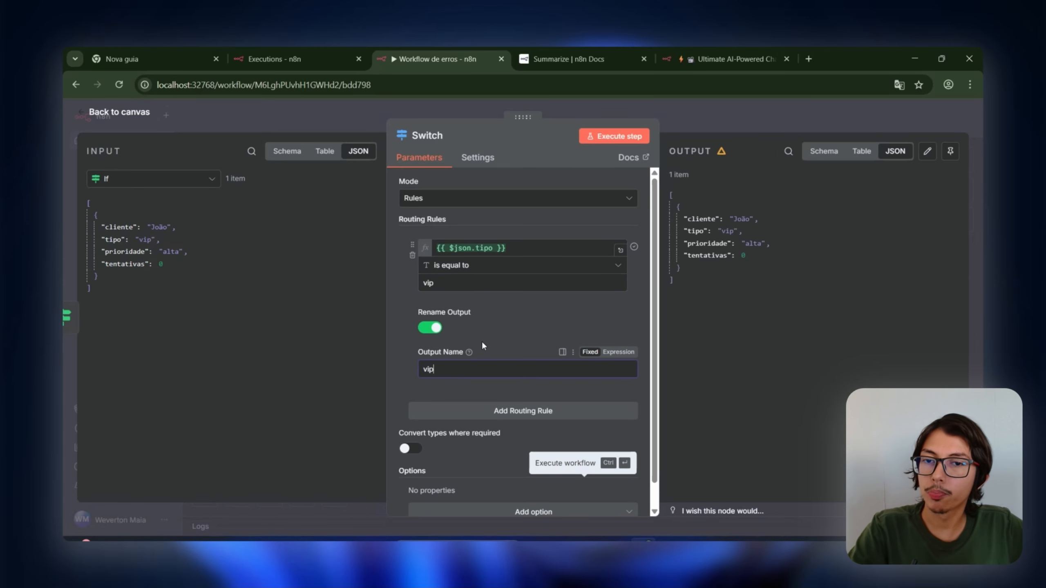
left_click(367, 129)
scroll(634, 245, "up", 3)
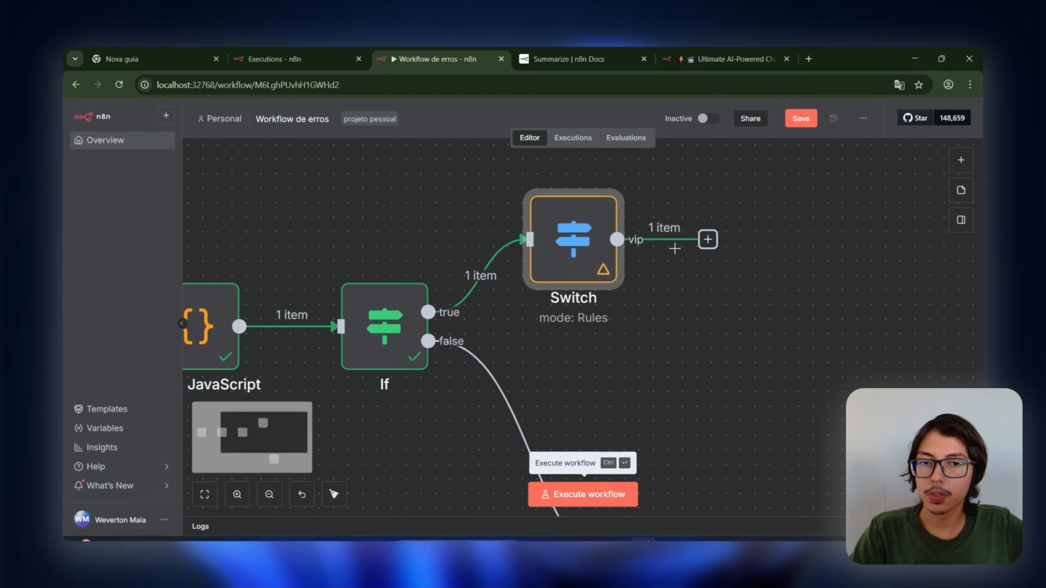
Add a second routing rule to the Switch matching tipo equal to padrao, and rename its output to padrao
double_click(607, 249)
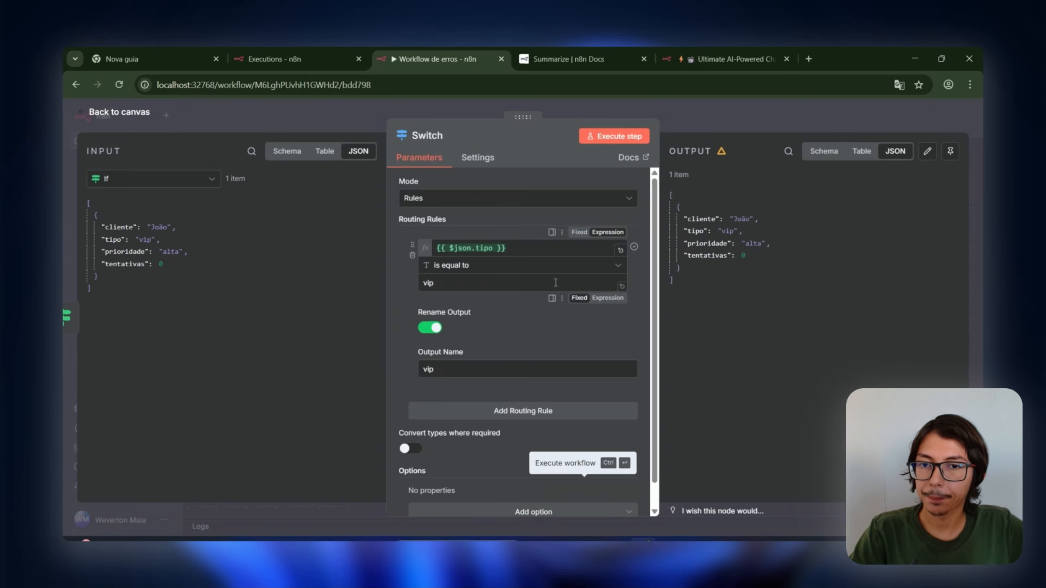
left_click(486, 407)
scroll(499, 410, "down", 3)
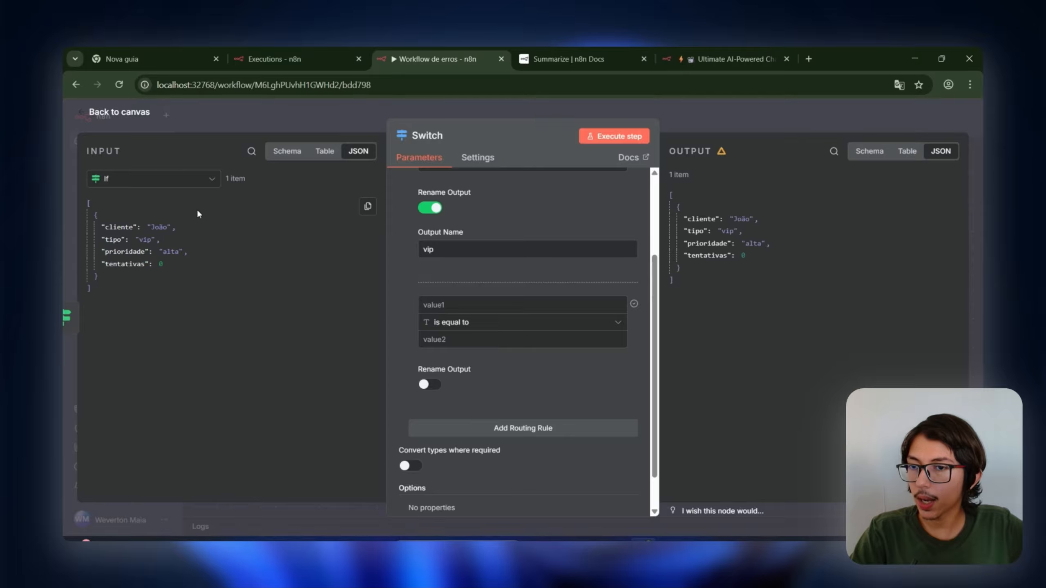
left_click_drag(120, 239, 439, 303)
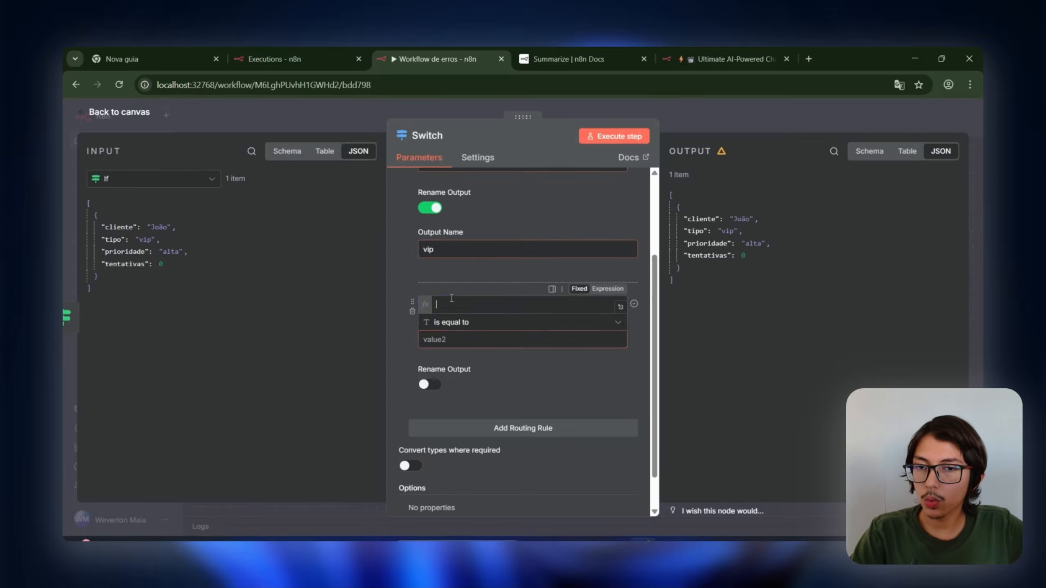
left_click(420, 280)
scroll(464, 248, "down", 1)
left_click(453, 297)
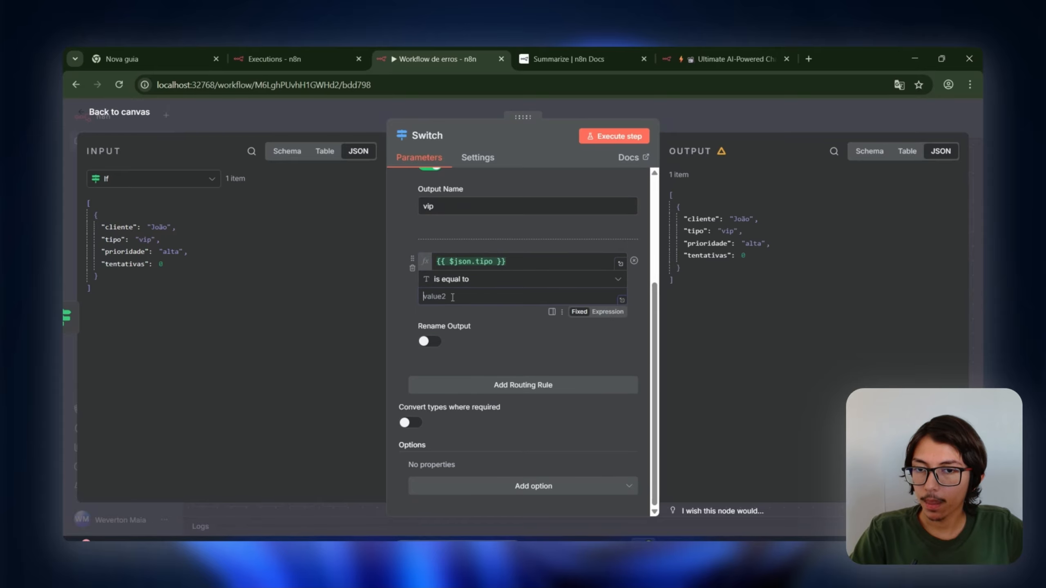
type("p")
type("adr")
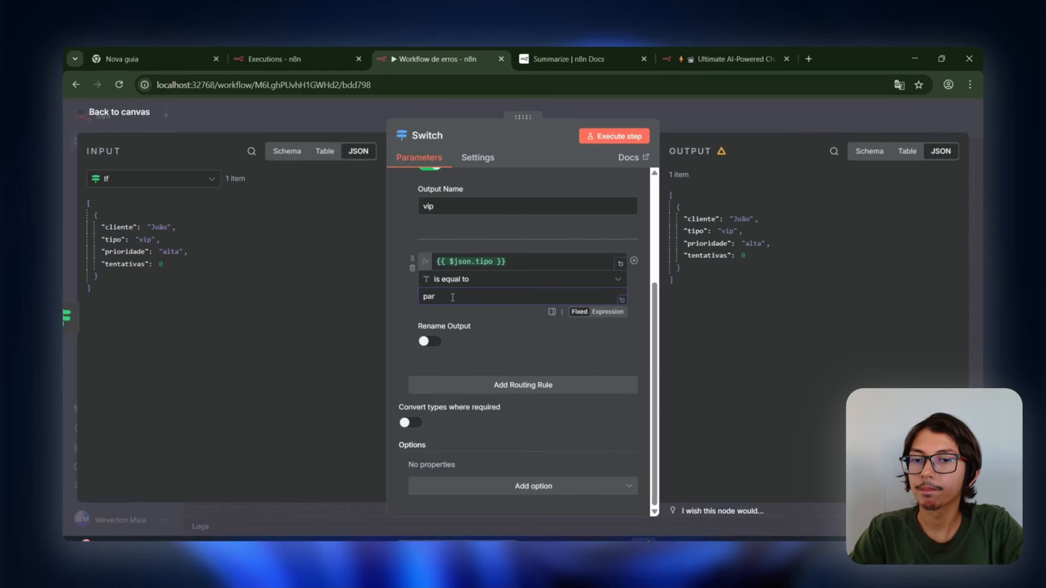
key("BackSpace")
type("drao")
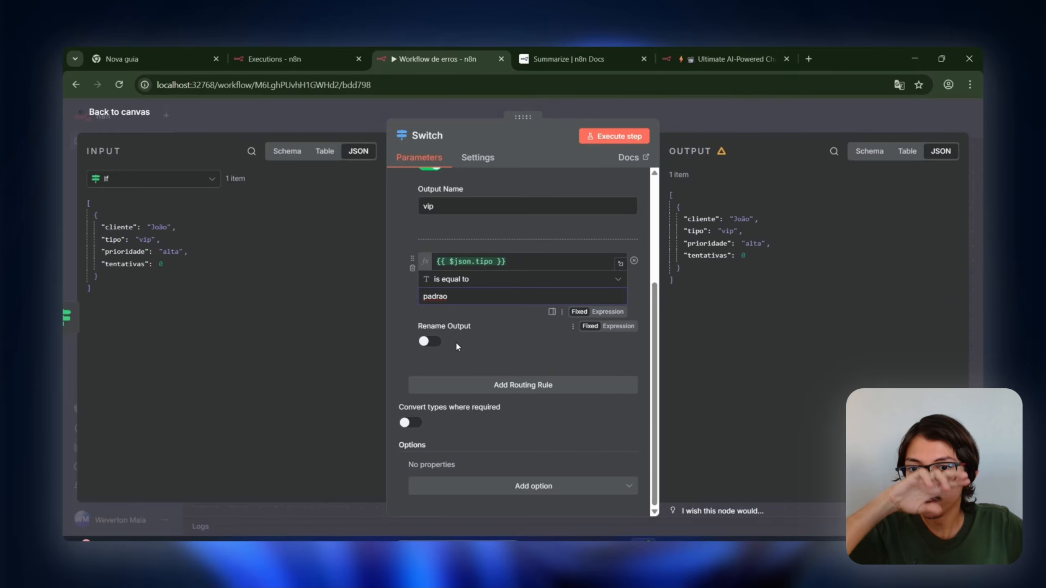
left_click(434, 344)
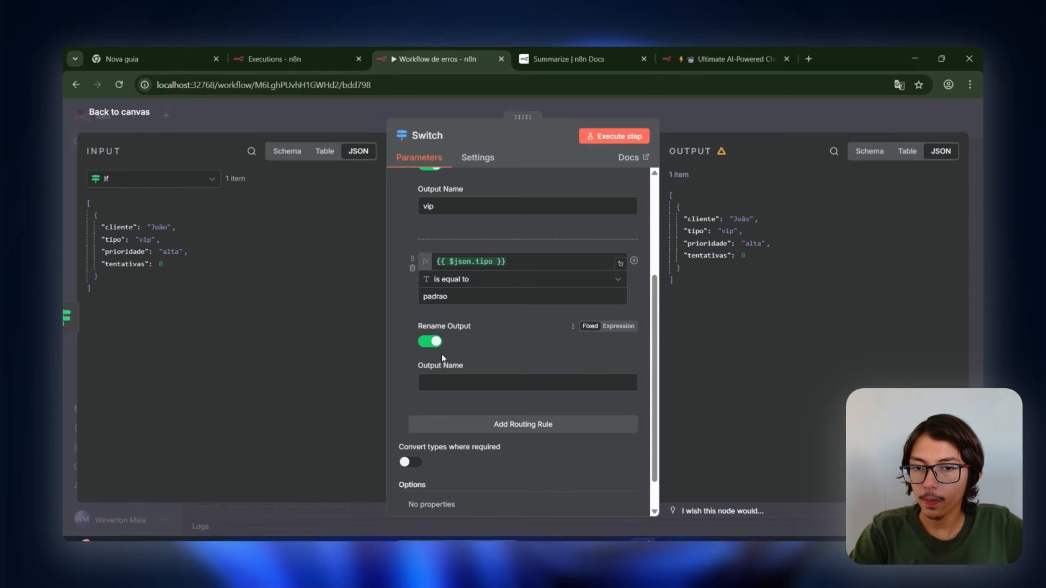
left_click(449, 377)
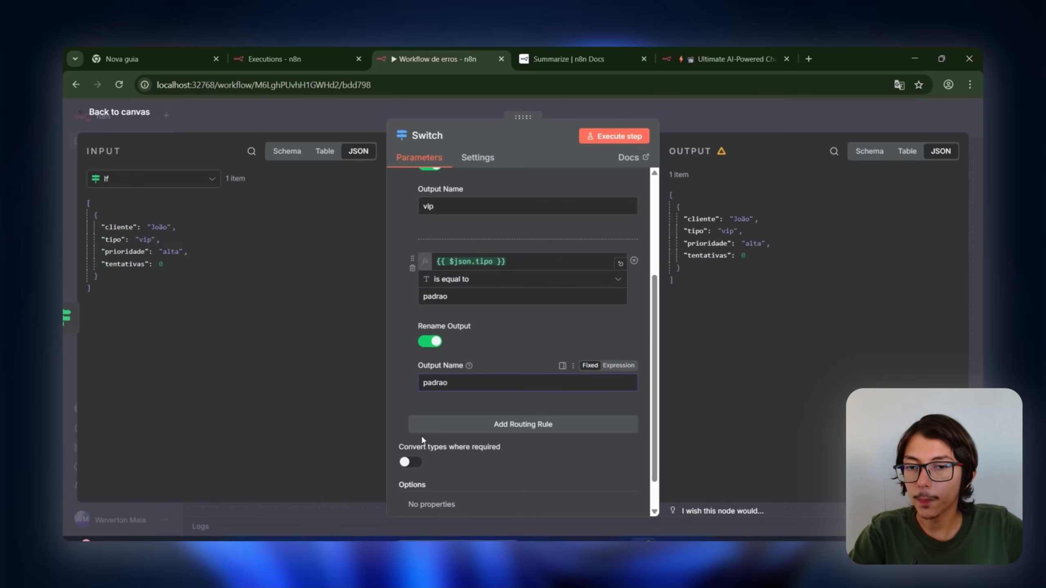
Add a third routing rule that matches when {{ $json.tipo }} is equal to inferior, reusing the second rule's expression
left_click(532, 425)
left_click(544, 265)
key("ctrl+a")
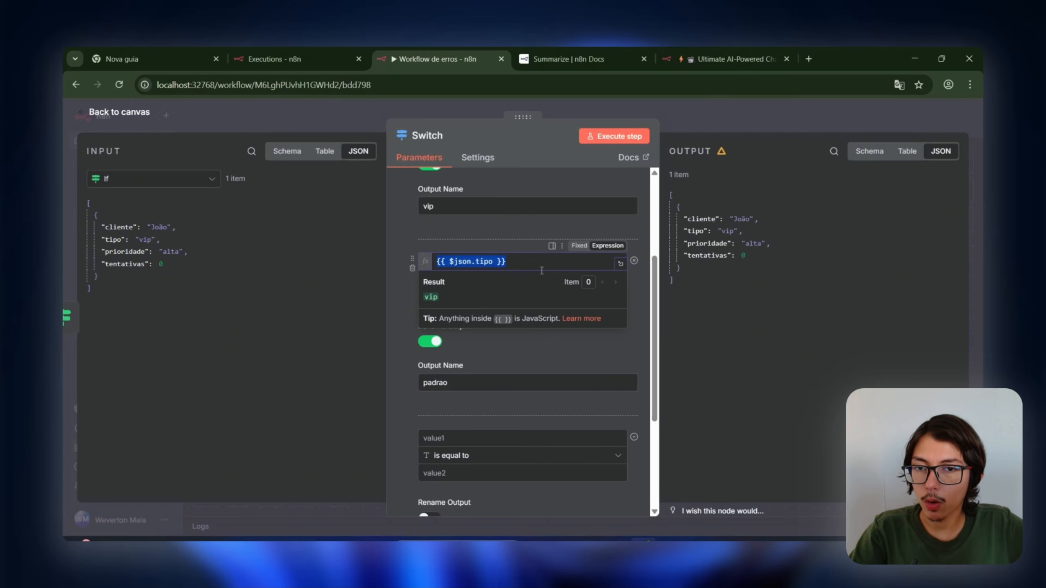
key("ctrl+c")
left_click(490, 436)
key("ctrl+v")
left_click(416, 470)
left_click(434, 475)
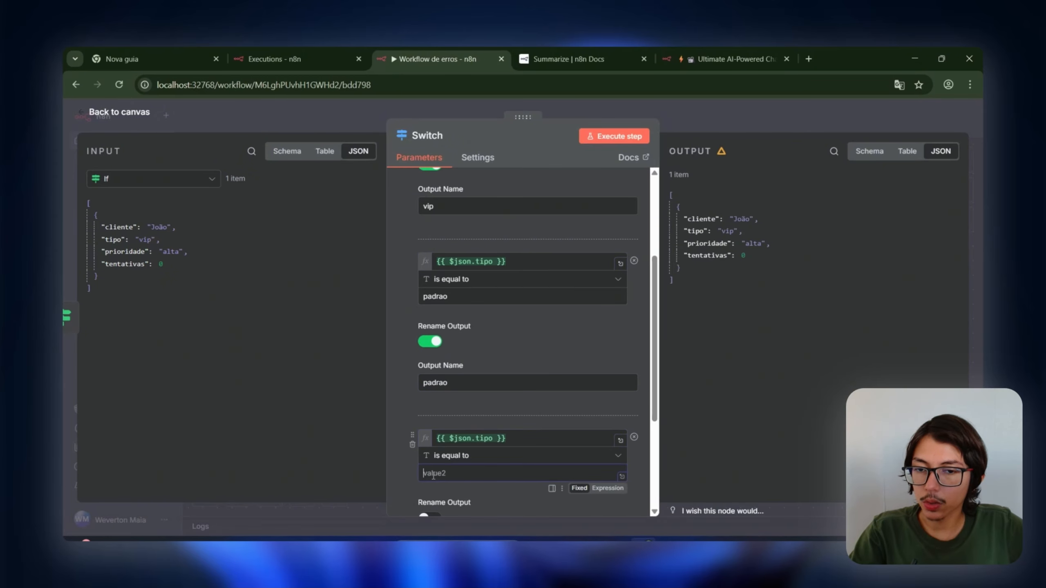
type("inferior")
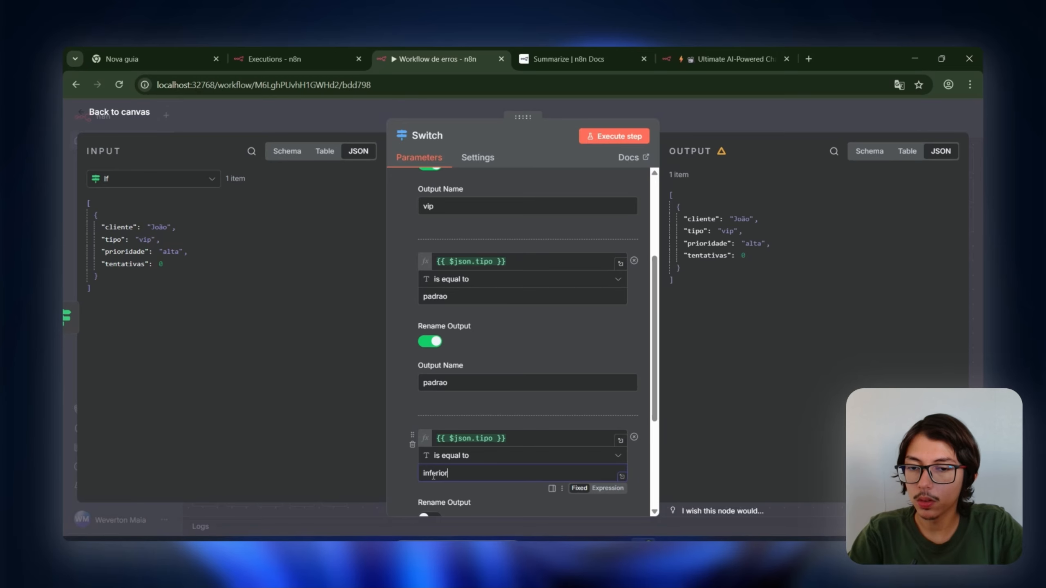
Rename the third routing rule's output to inferior
scroll(412, 478, "down", 3)
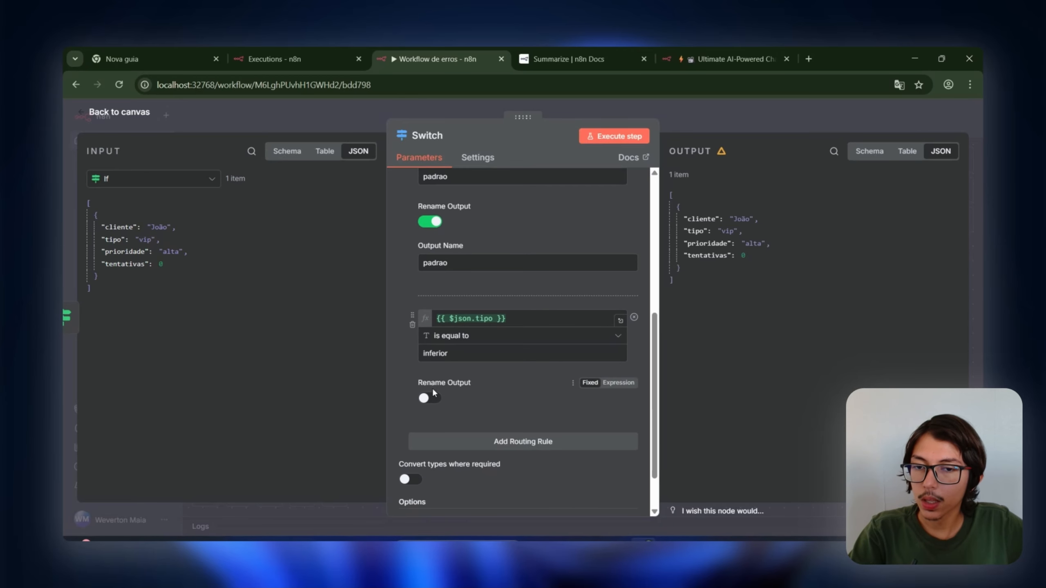
left_click(429, 398)
left_click(445, 441)
type("infer")
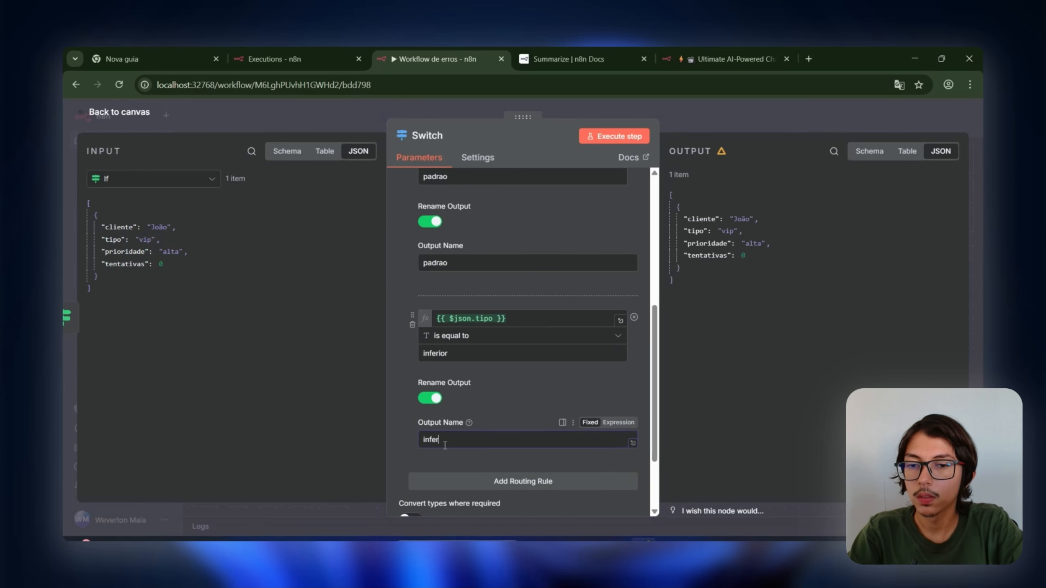
type("ior")
Review the three routing rules, and add the Fallback Output option to the Switch set to Extra Output
scroll(400, 406, "up", 2)
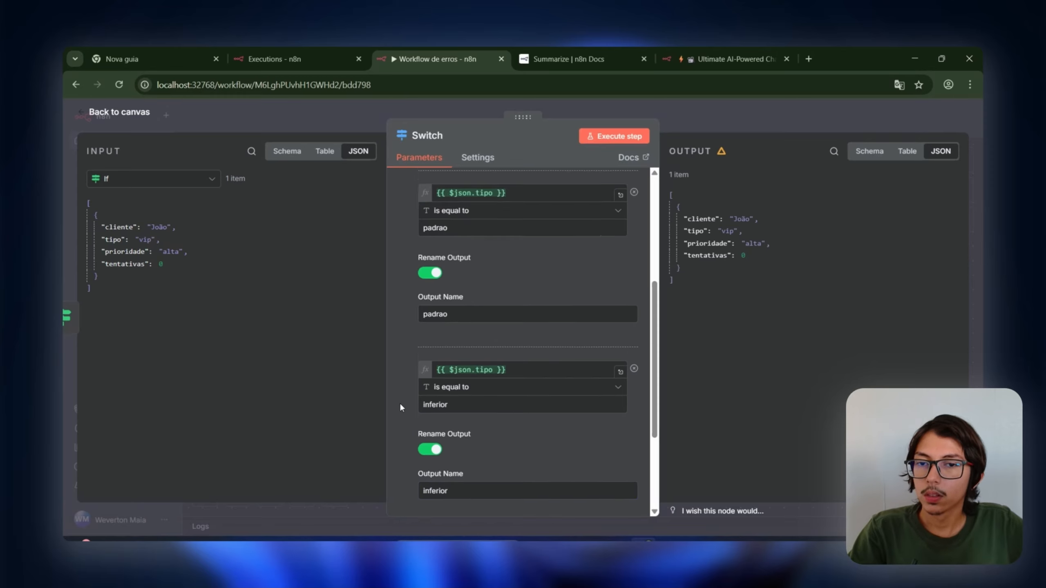
scroll(438, 353, "up", 6)
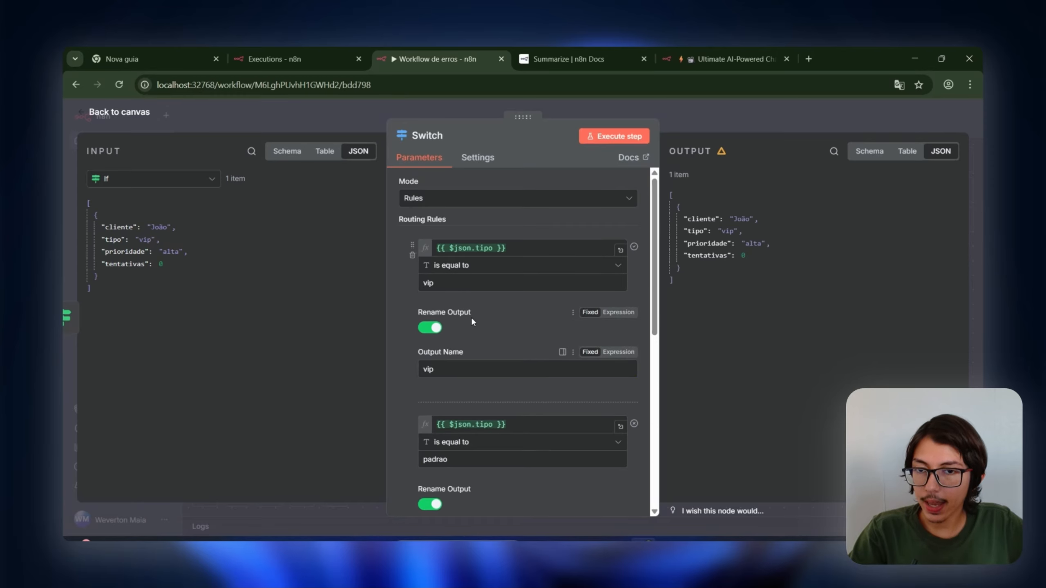
scroll(472, 313, "down", 8)
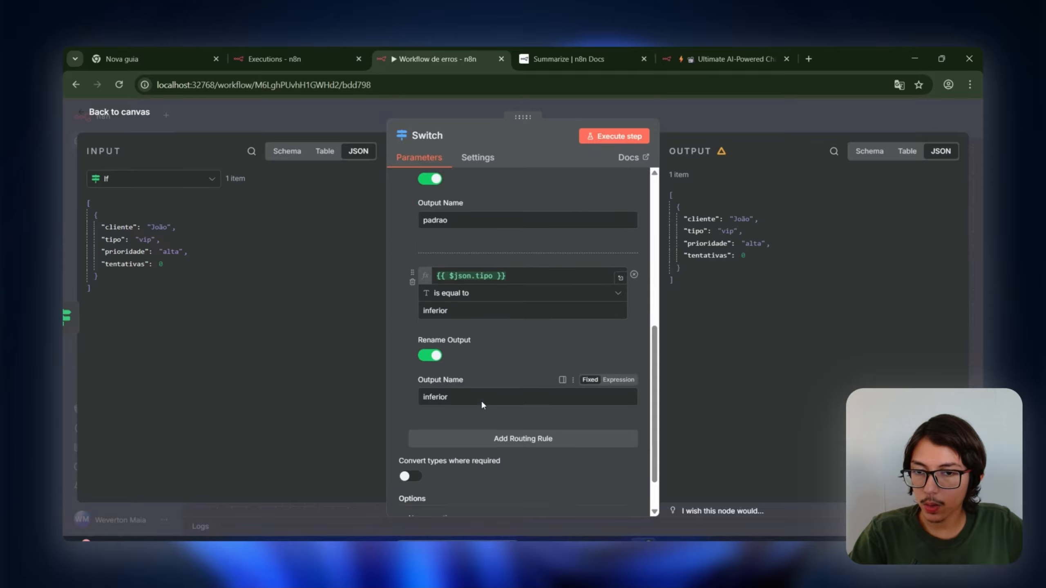
scroll(482, 405, "down", 2)
scroll(456, 307, "up", 8)
scroll(457, 307, "down", 8)
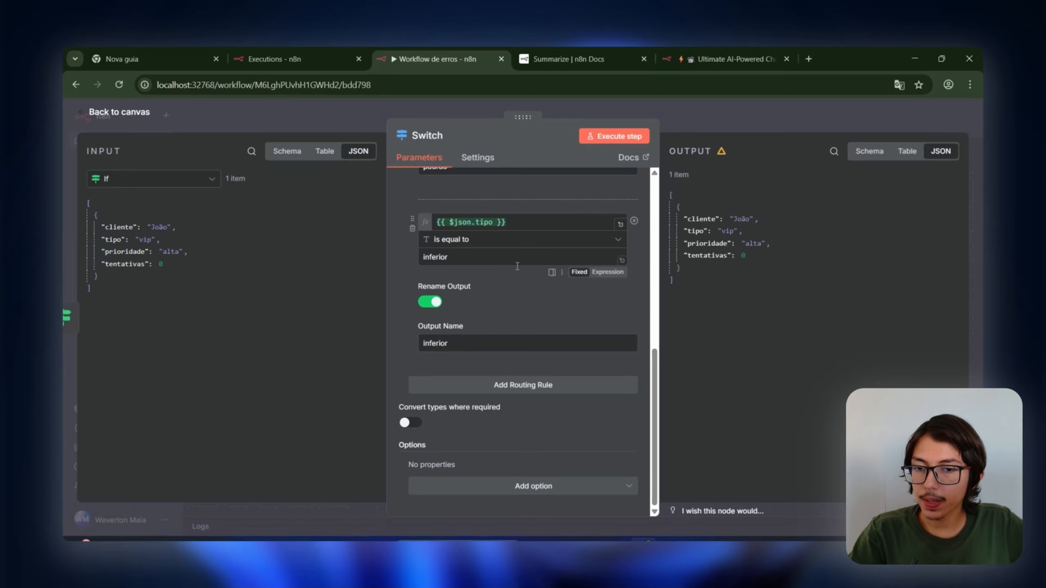
left_click(456, 486)
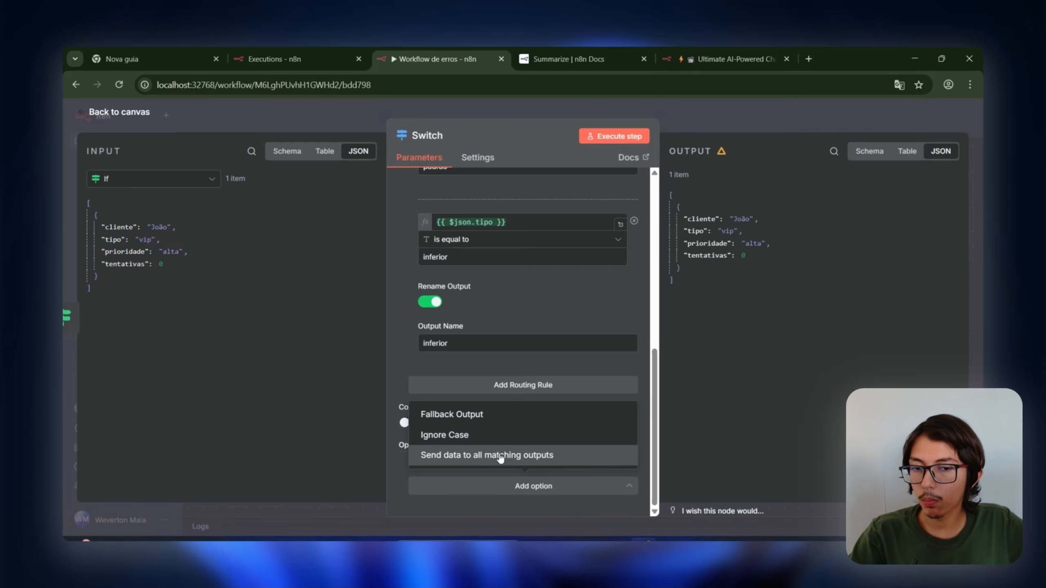
left_click(500, 428)
scroll(474, 439, "up", 10)
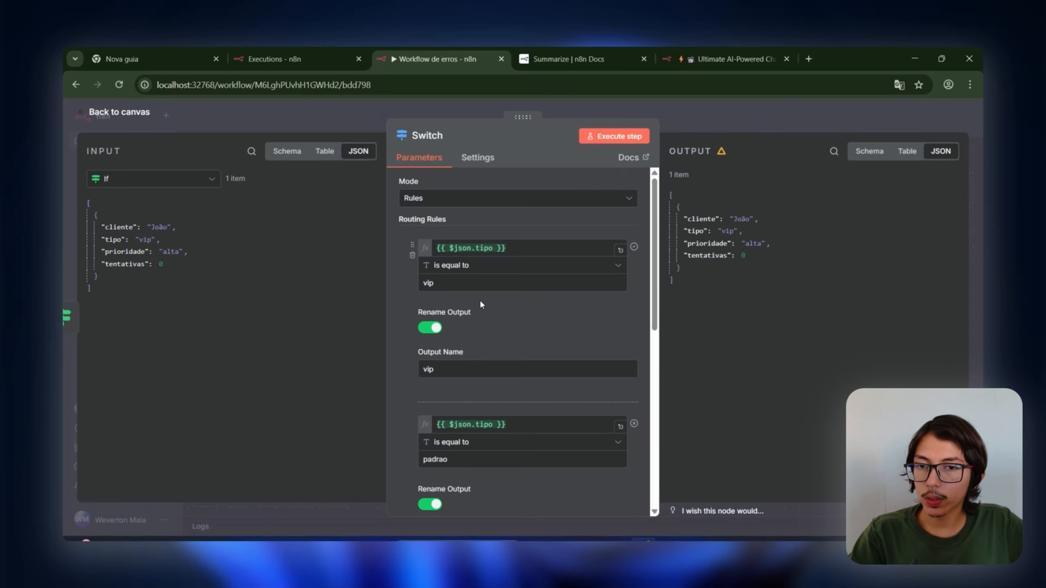
scroll(482, 297, "down", 10)
left_click(467, 461)
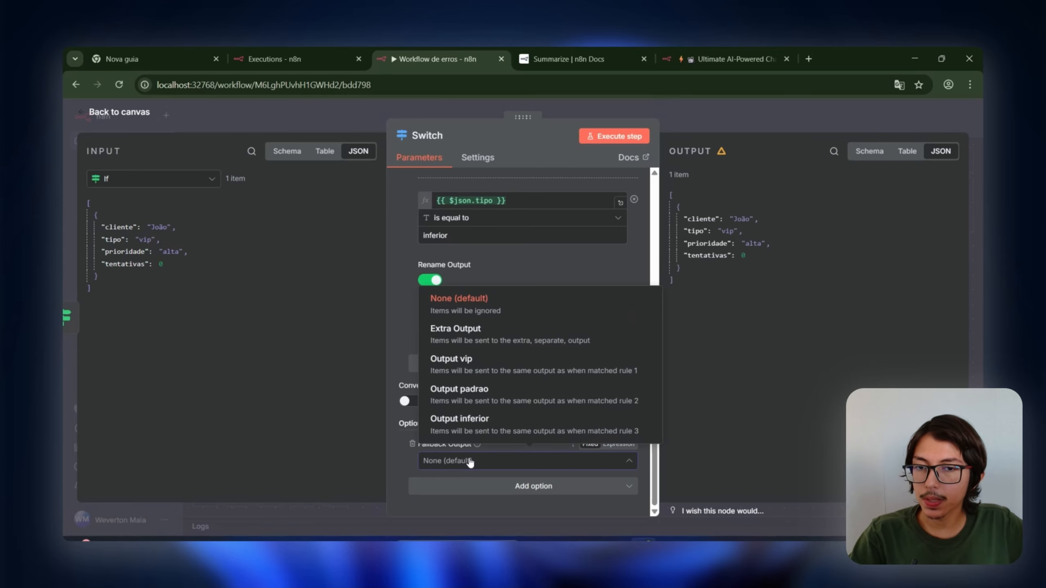
left_click(496, 347)
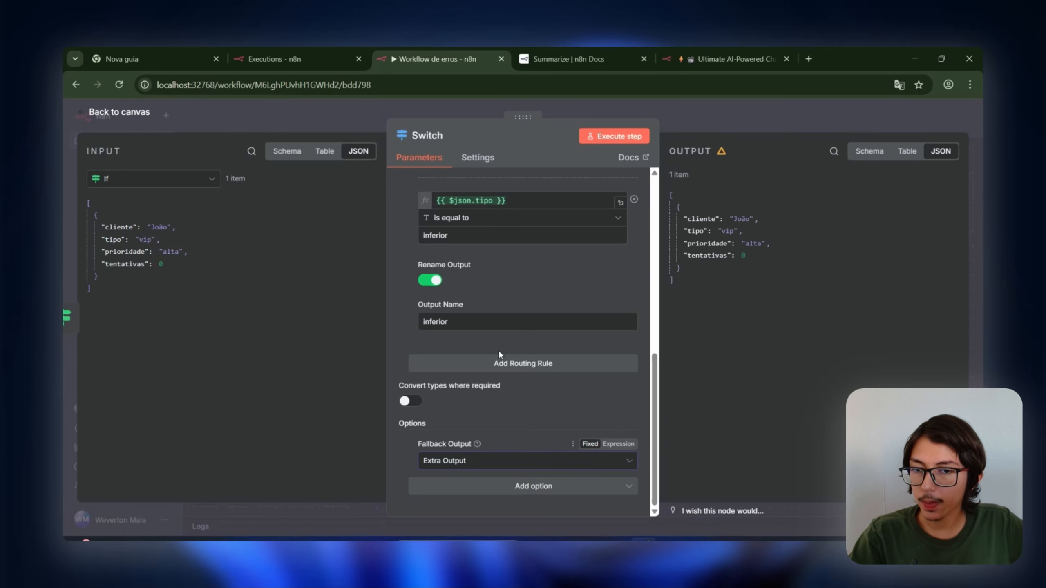
Try Output inferior as the Switch's fallback output, and switch back to Extra Output
left_click(462, 469)
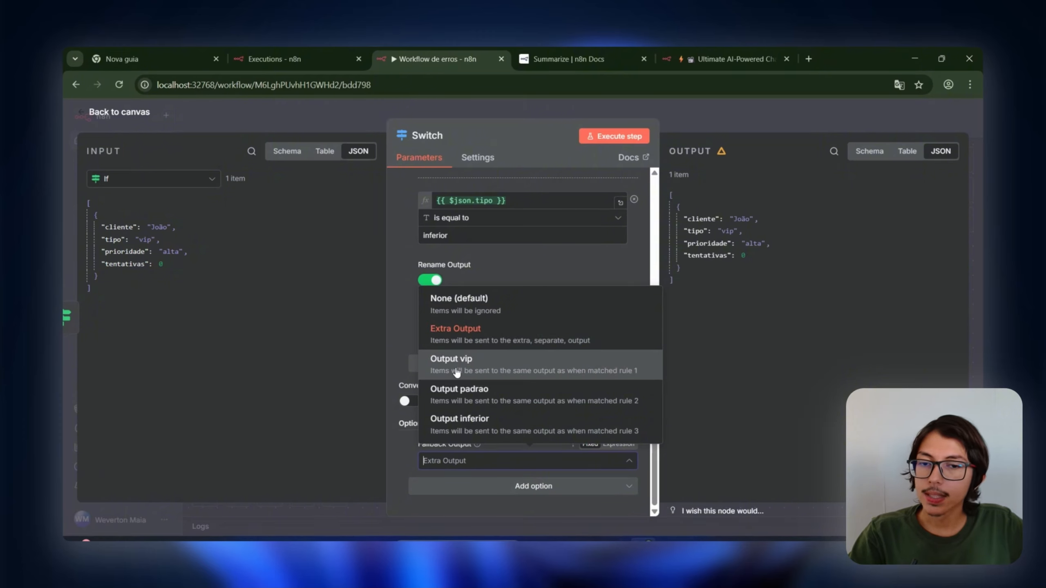
left_click(488, 421)
left_click(476, 465)
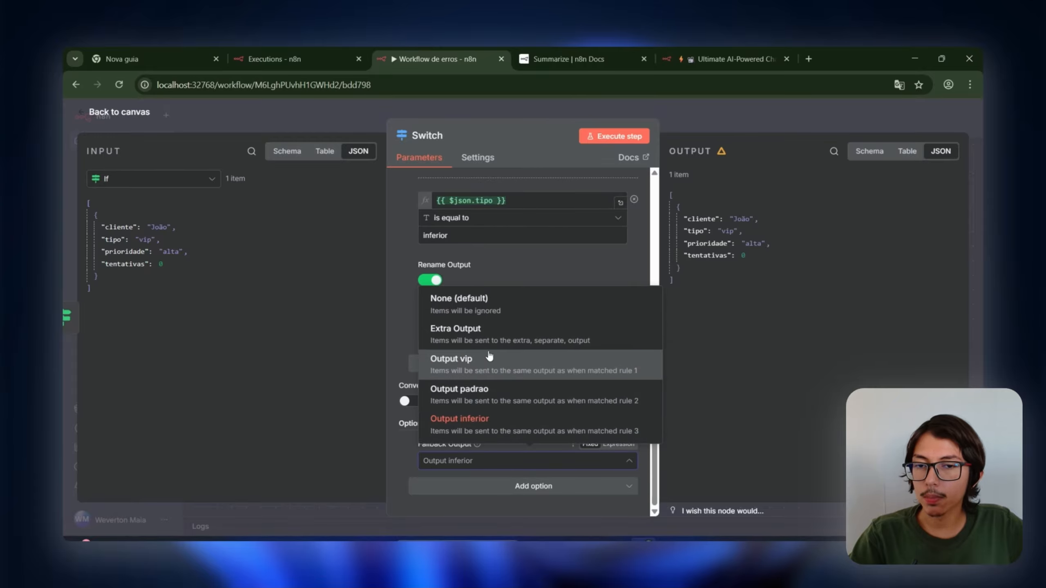
left_click(540, 344)
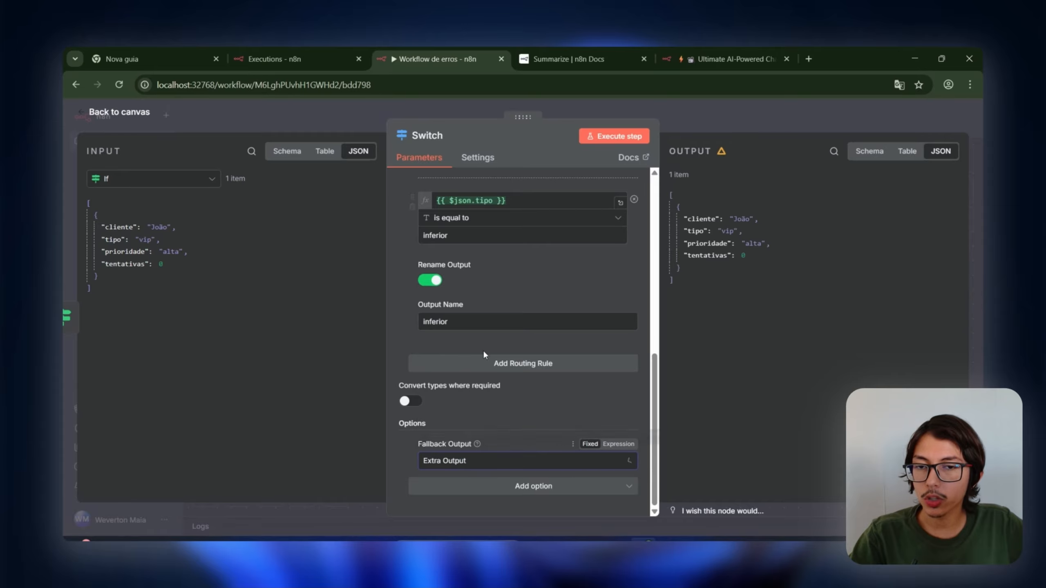
Close the Switch settings and add another "No Operation, do nothing" node after the Switch on the canvas
left_click(355, 123)
scroll(723, 375, "down", 4)
left_click_drag(723, 375, 597, 378)
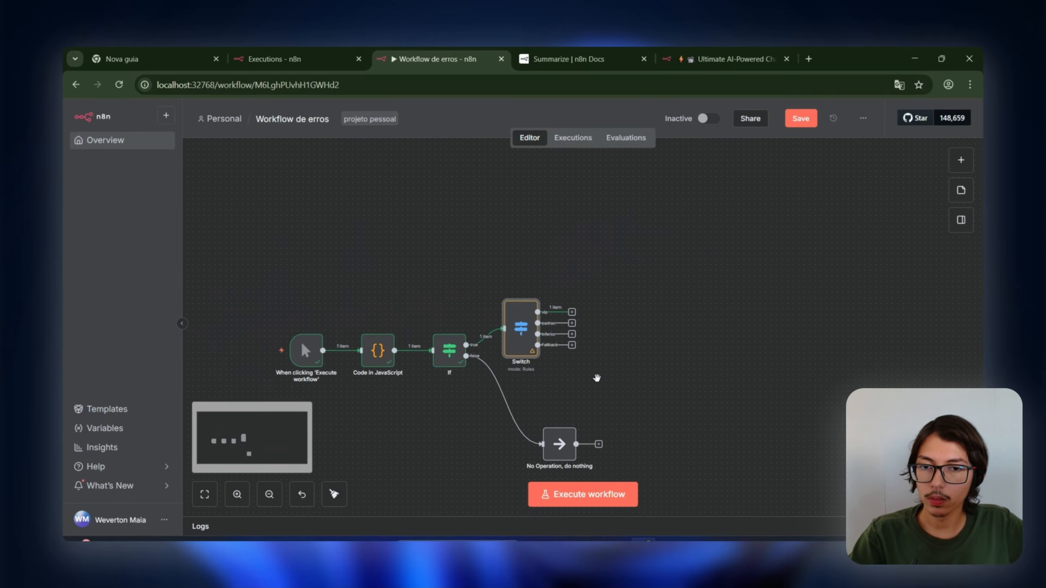
left_click(961, 160)
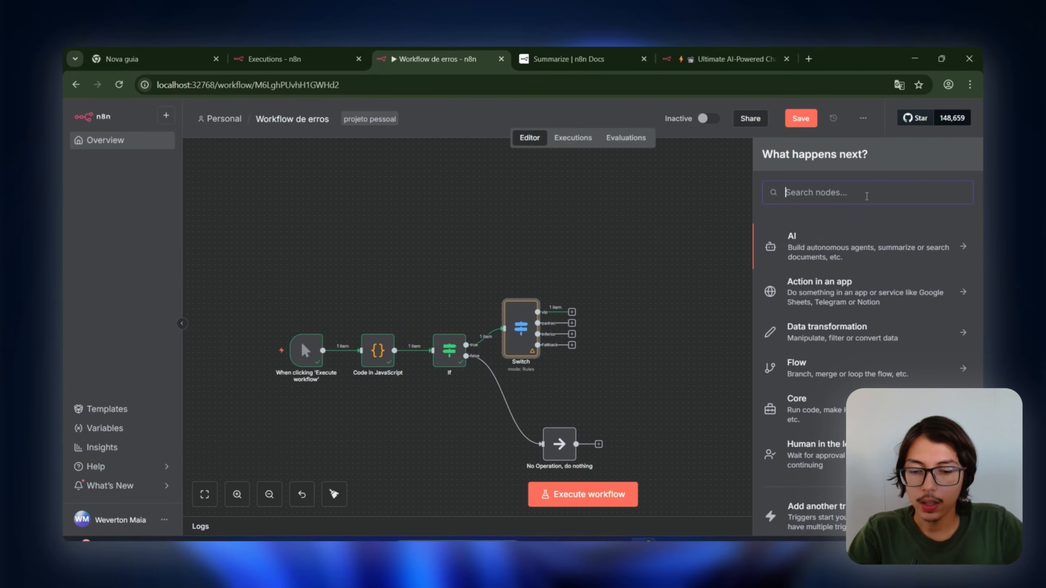
type("if")
key("BackSpace")
key("BackSpace")
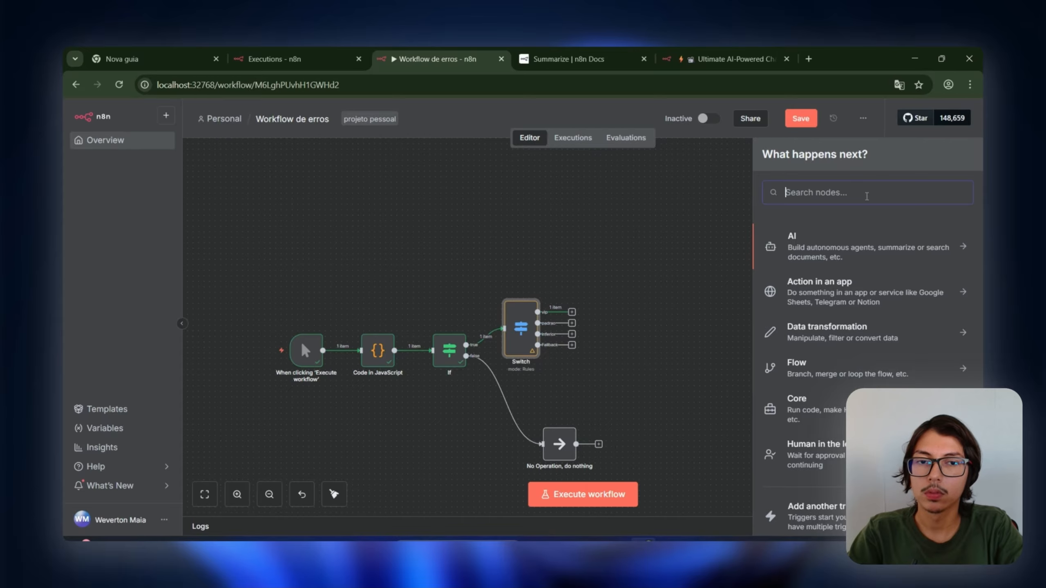
type("do not")
left_click(816, 242)
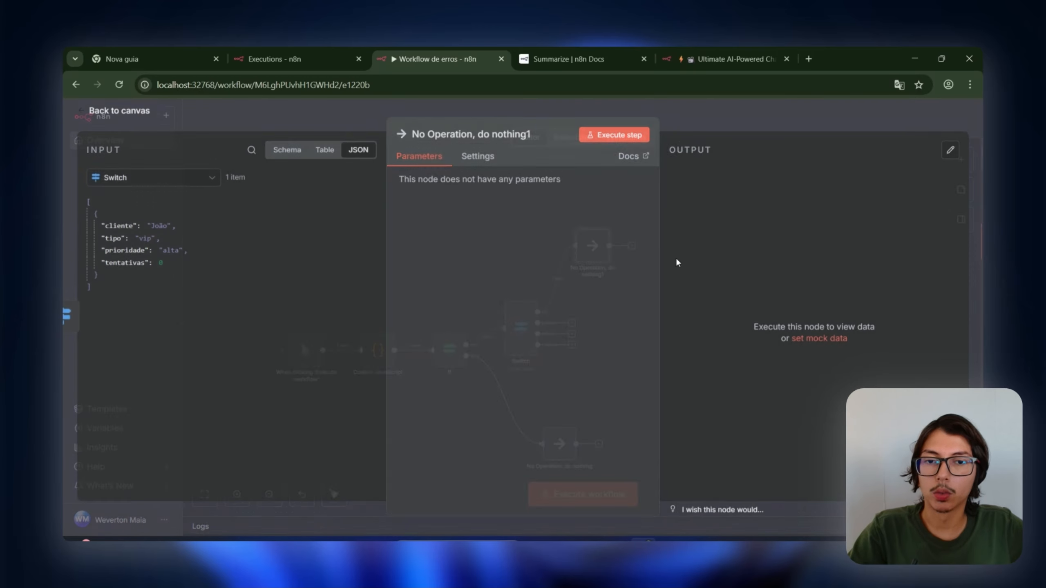
left_click(712, 125)
Detach the new No Operation node from the vip output and connect it to the Switch's Fallback output, placed to the lower right
scroll(643, 312, "up", 4)
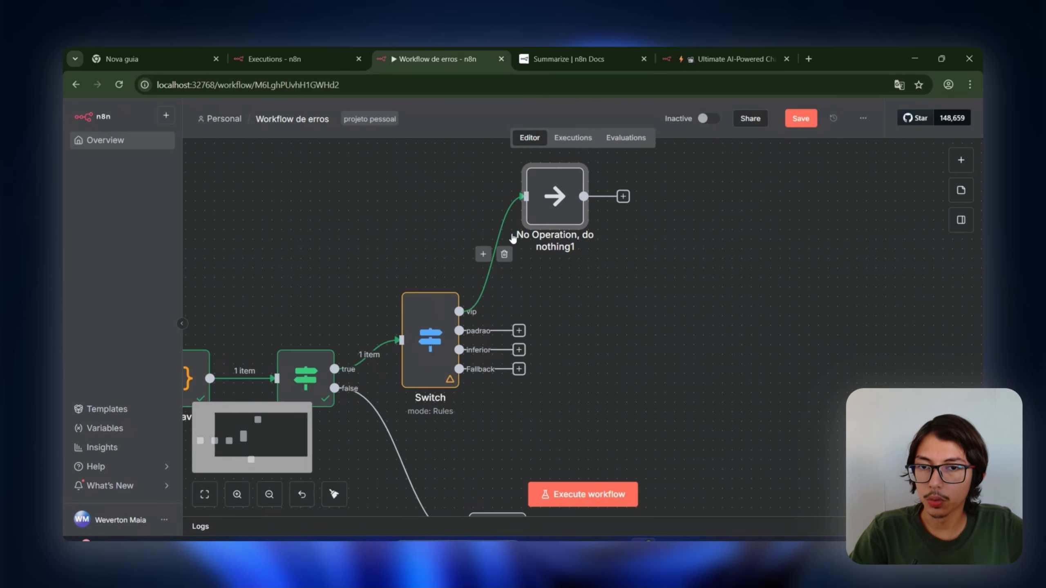
left_click(506, 255)
left_click_drag(539, 212, 625, 365)
scroll(538, 397, "up", 3)
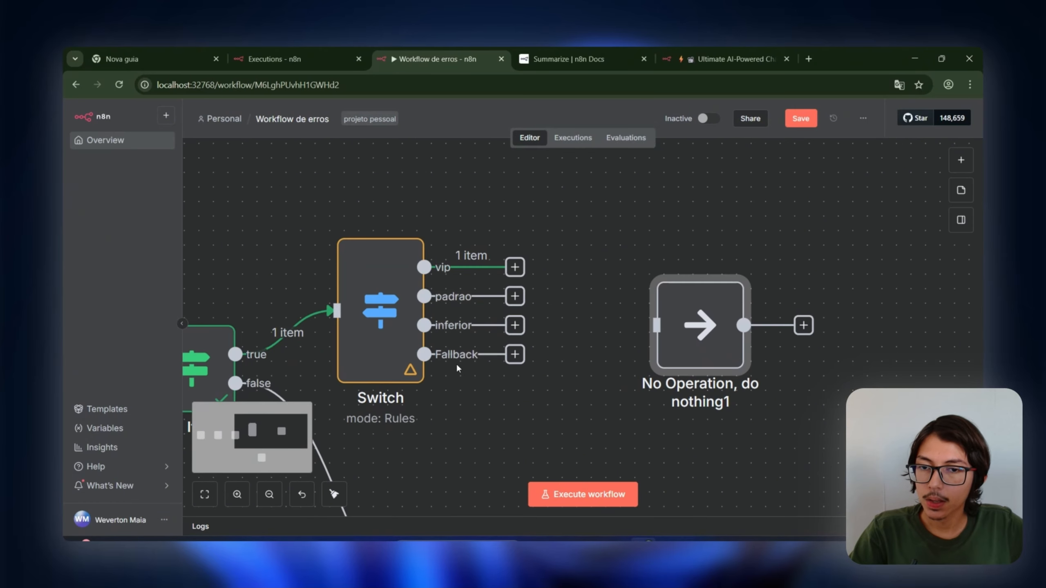
left_click_drag(424, 354, 680, 486)
Duplicate the No Operation node, place the copy farther right, and connect it to the Switch's inferior output
key("ctrl+c")
key("ctrl+v")
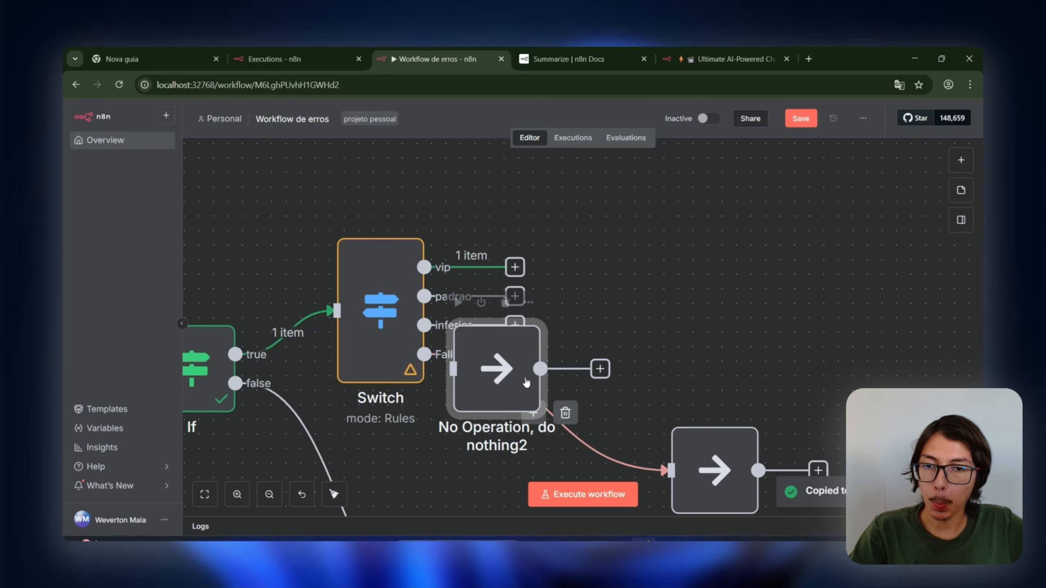
left_click_drag(527, 384, 787, 325)
left_click_drag(424, 325, 901, 400)
scroll(709, 322, "down", 5)
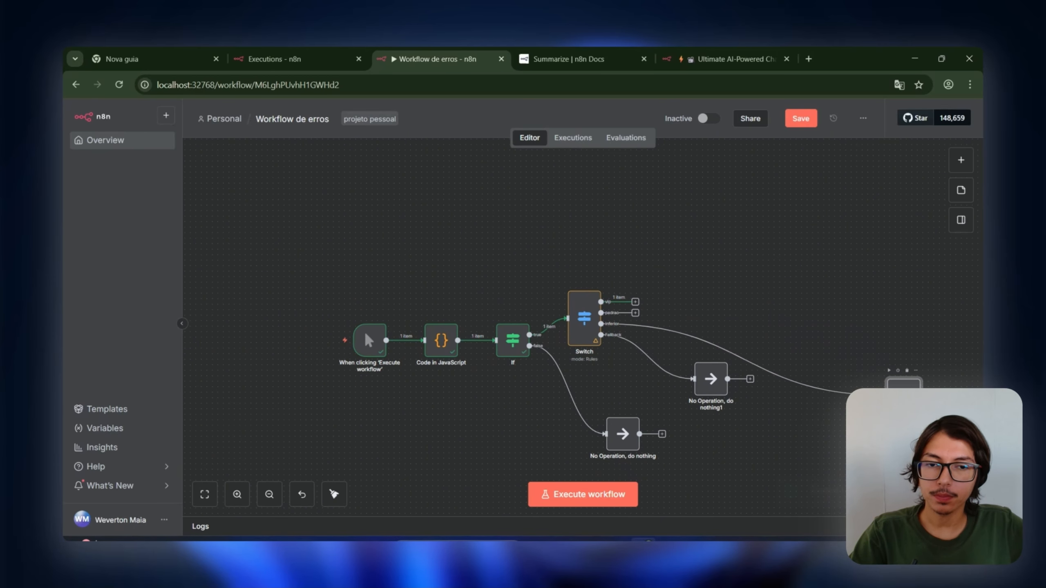
Move the copied No Operation node above the inferior branch and connect the Switch's padrao output to it
scroll(729, 305, "up", 5)
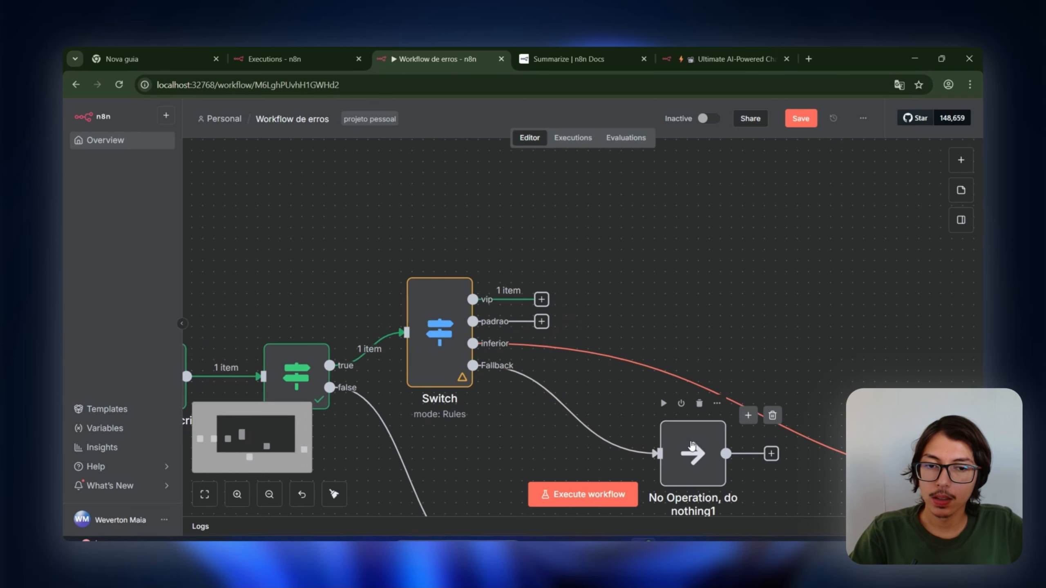
left_click_drag(927, 486, 836, 344)
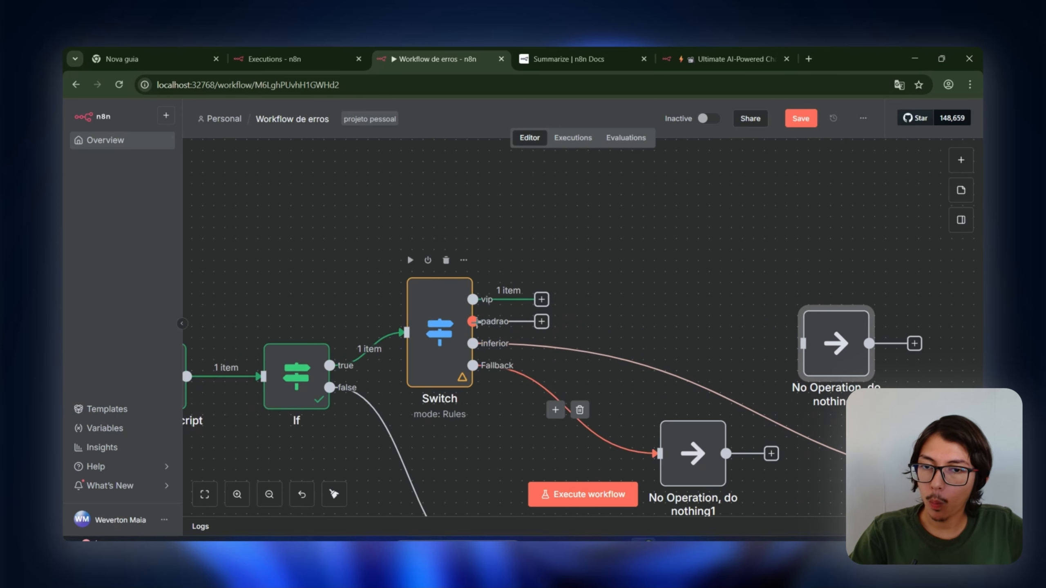
left_click_drag(472, 322, 791, 344)
left_click_drag(804, 342, 897, 308)
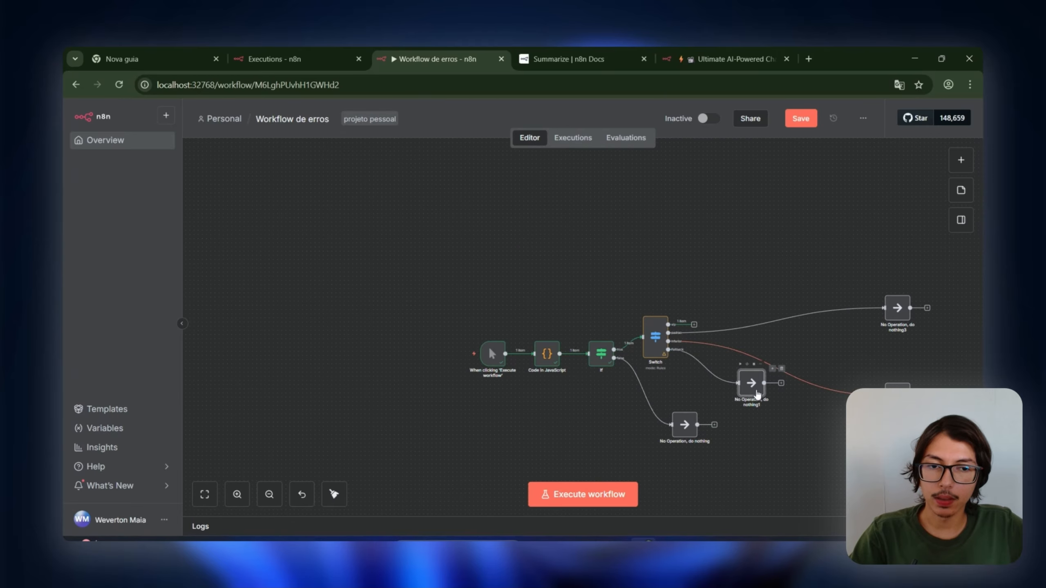
Move the Fallback branch's No Operation node farther right, below the inferior branch's node
left_click_drag(751, 383, 877, 472)
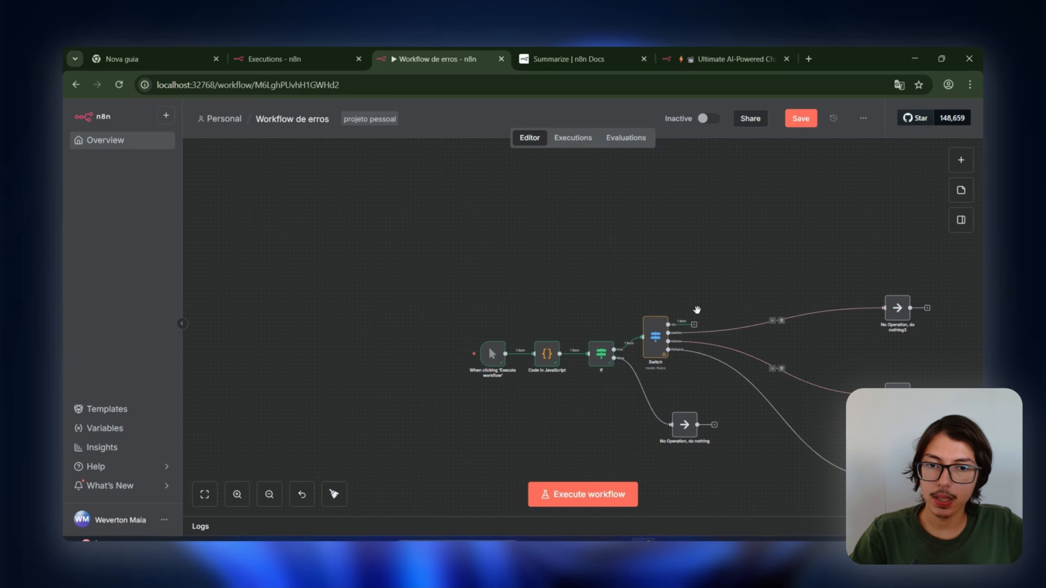
scroll(696, 309, "down", 5)
left_click_drag(754, 453, 623, 432)
scroll(672, 365, "up", 5)
scroll(672, 365, "up", 2)
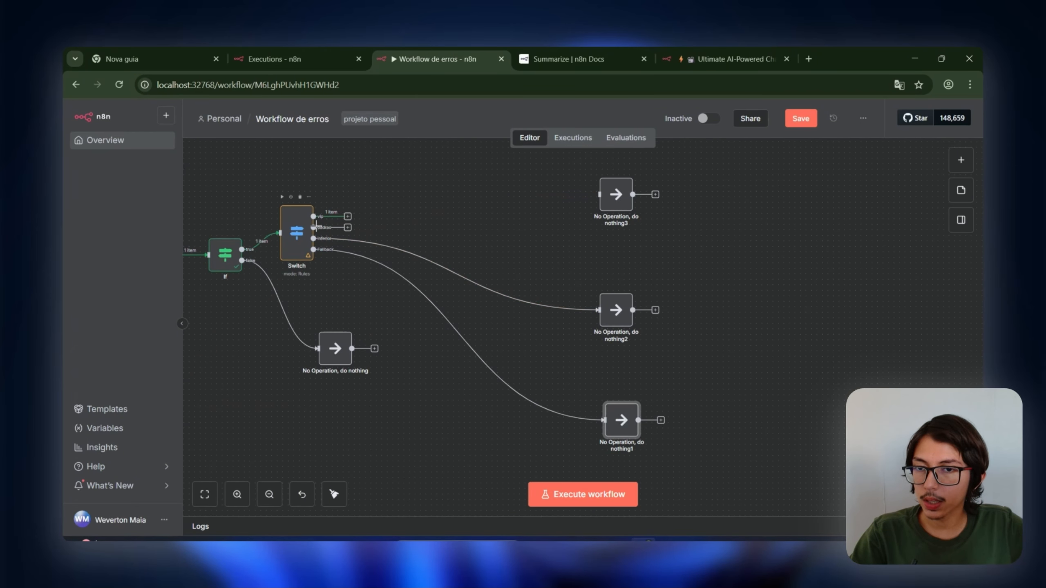
Reconnect the Switch's padrao output to the uppermost No Operation node and align the Switch's No Operation nodes in one column
left_click(316, 228)
left_click(582, 300)
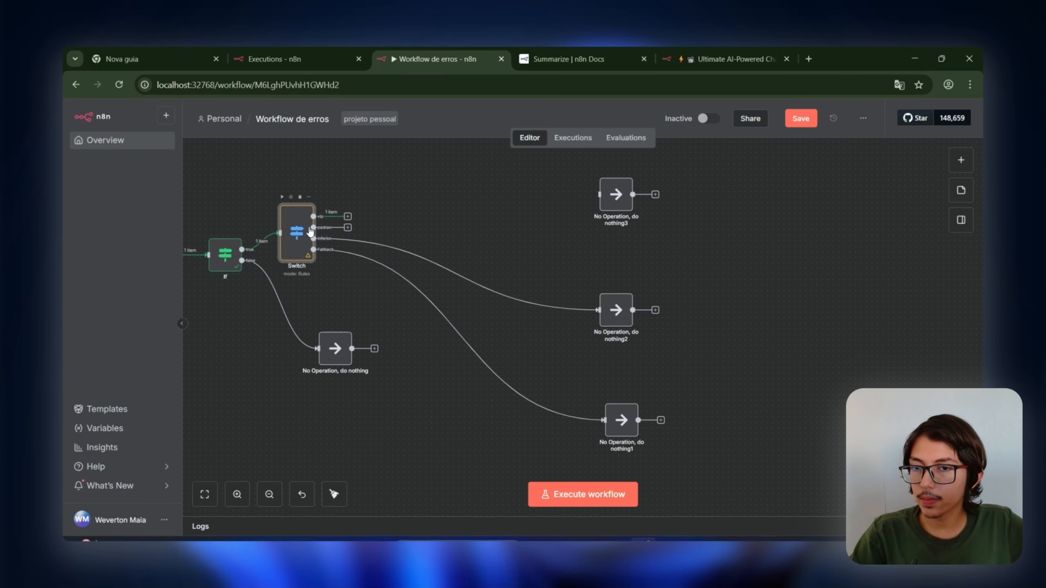
left_click_drag(314, 228, 614, 193)
left_click_drag(616, 184, 618, 227)
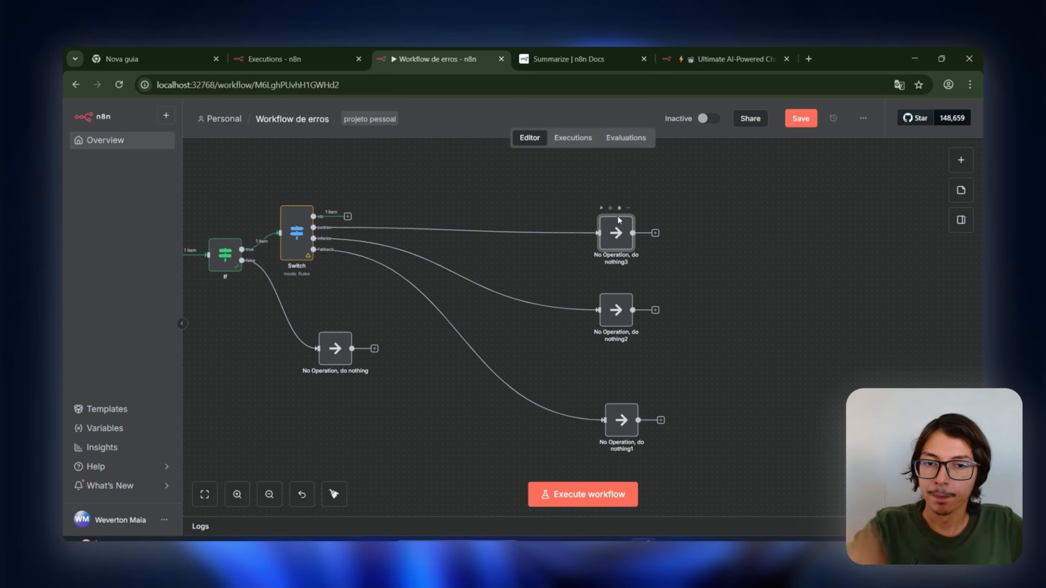
left_click_drag(625, 235, 630, 251)
left_click_drag(618, 311, 623, 327)
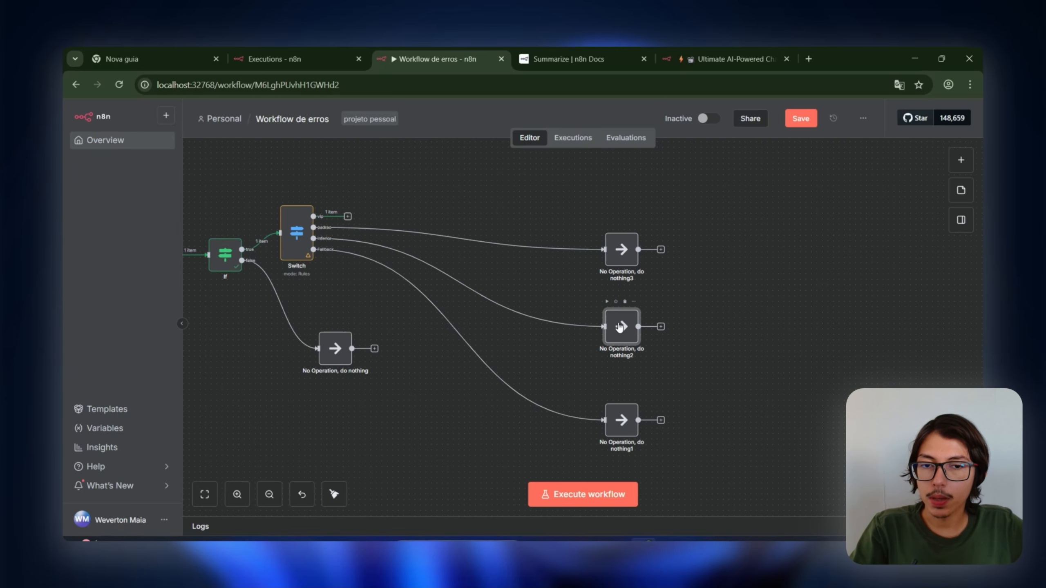
Detach the inferior output from its node and connect both inferior and Fallback to the padrao branch's No Operation node
left_click(466, 283)
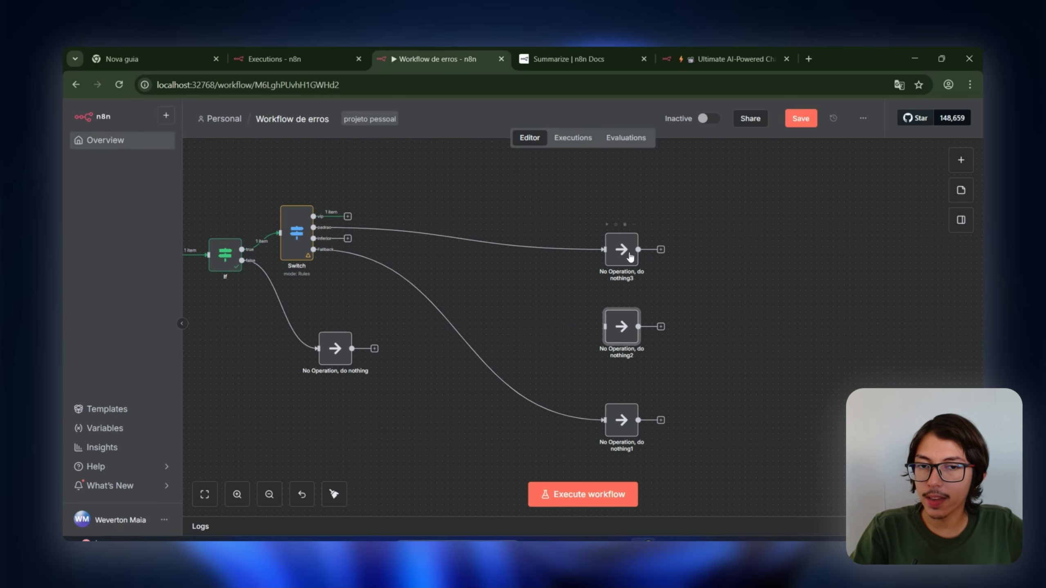
left_click_drag(630, 255, 541, 288)
scroll(331, 235, "up", 5)
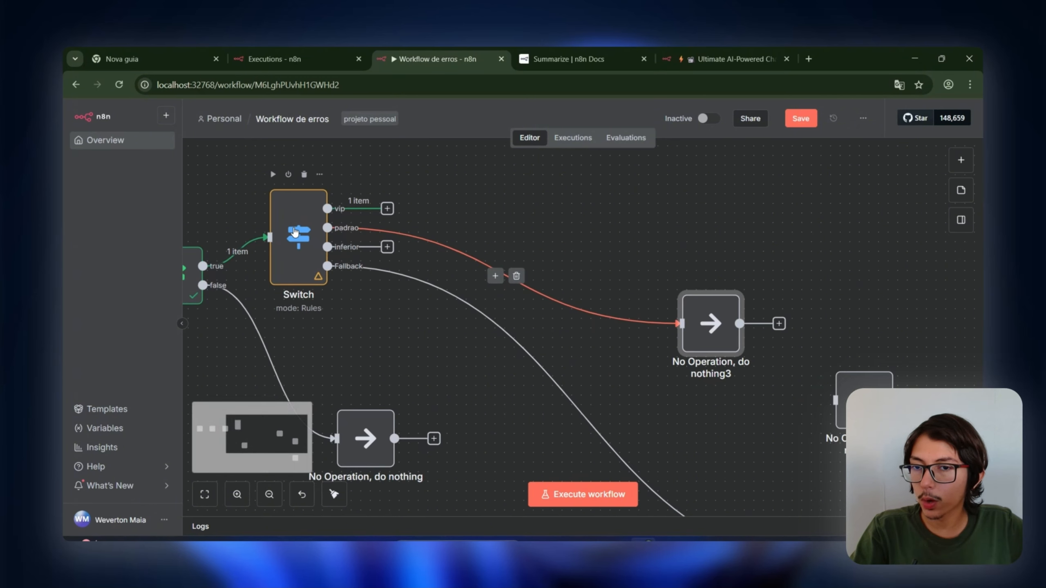
scroll(336, 231, "down", 5)
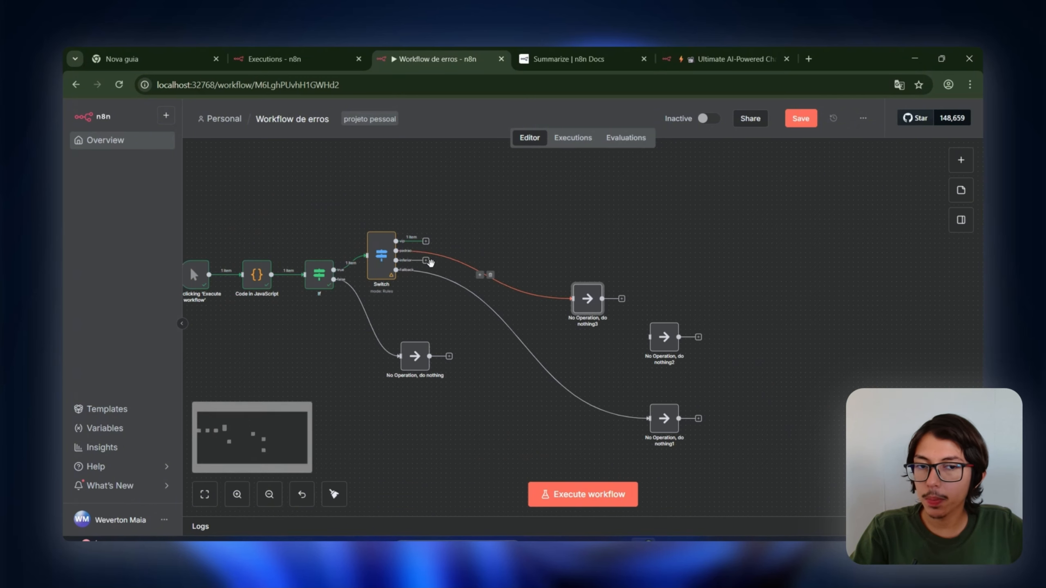
left_click_drag(396, 260, 572, 298)
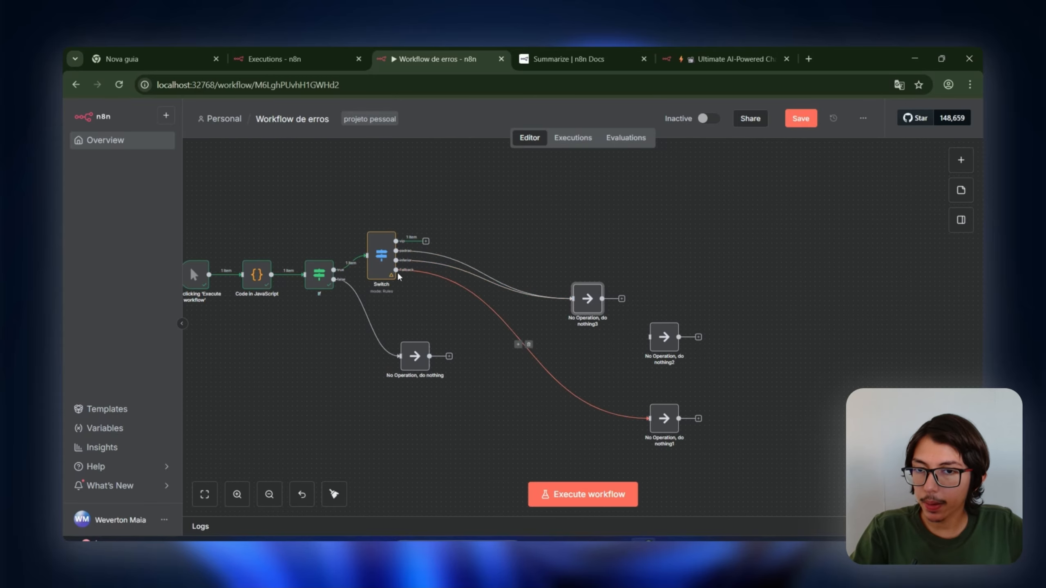
left_click_drag(397, 270, 583, 281)
Delete the two surplus No Operation nodes after the Switch and move the shared one closer to the Switch
left_click(667, 316)
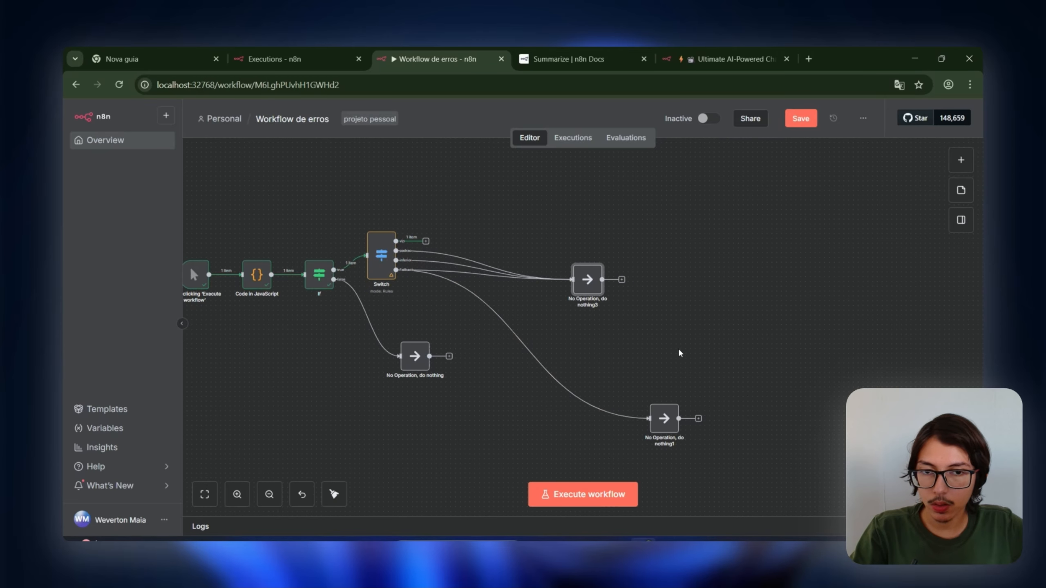
left_click(667, 397)
left_click_drag(590, 282, 571, 288)
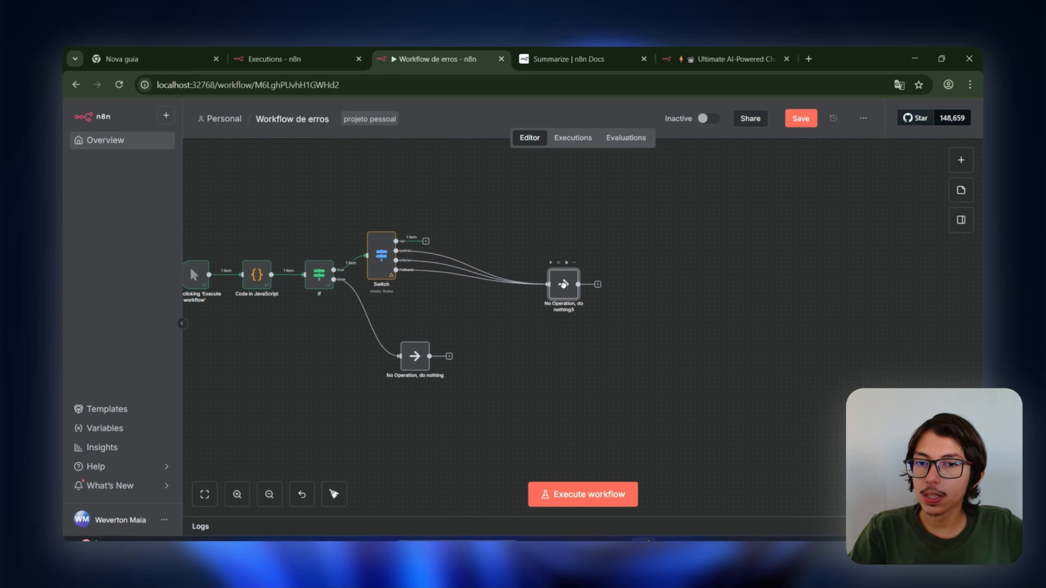
left_click_drag(571, 290, 562, 295)
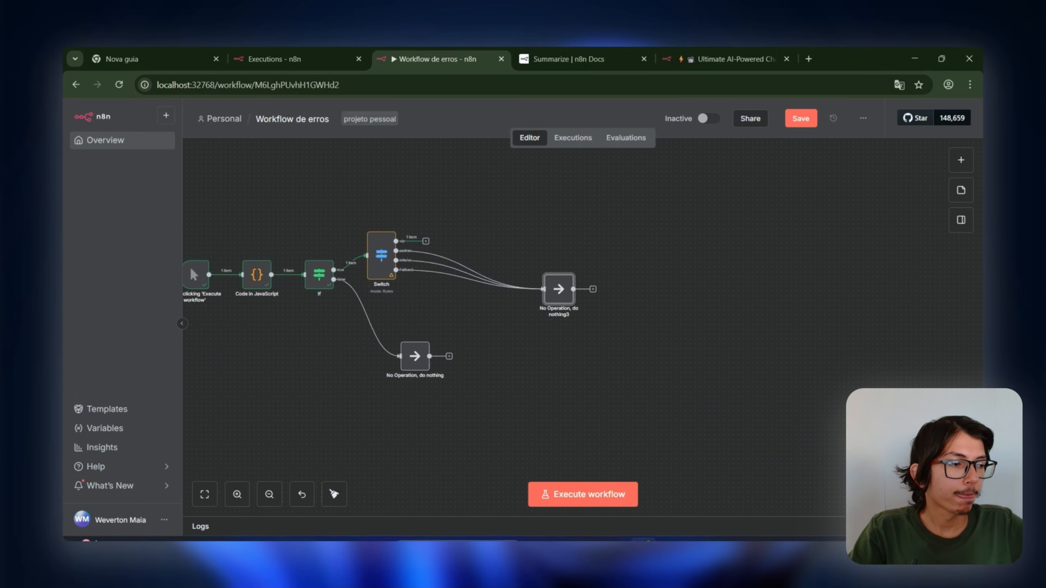
Review the If node's condition, and open and close the Switch settings
scroll(472, 238, "up", 6)
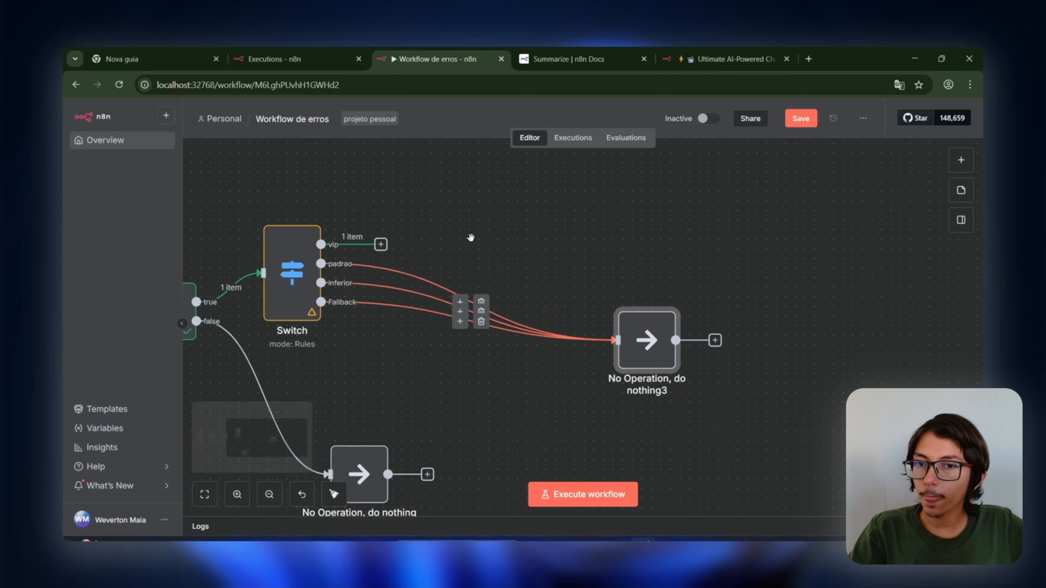
left_click_drag(494, 250, 874, 336)
scroll(805, 307, "down", 3)
left_click_drag(834, 298, 661, 313)
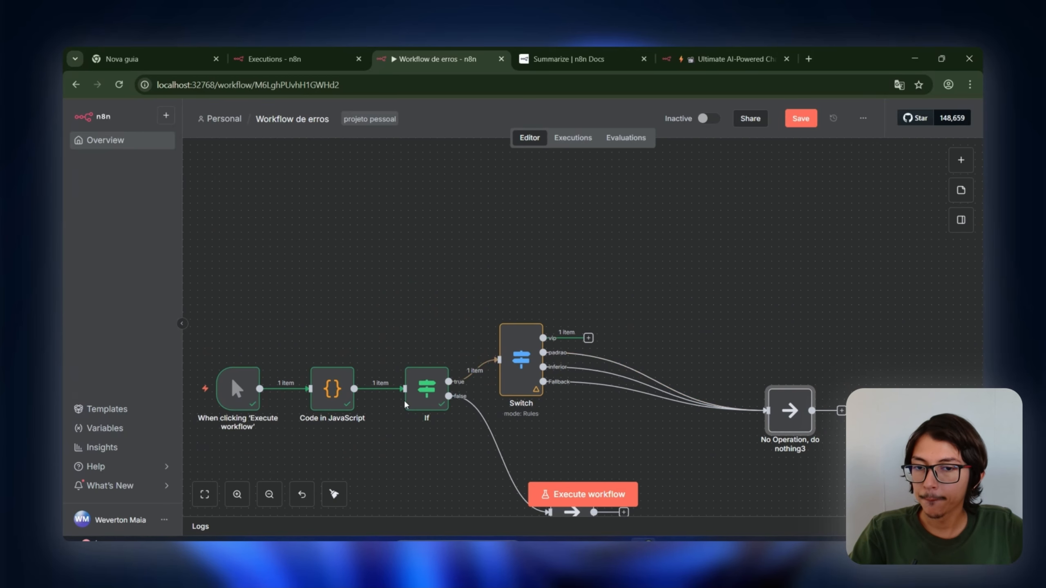
left_click(426, 388)
double_click(426, 388)
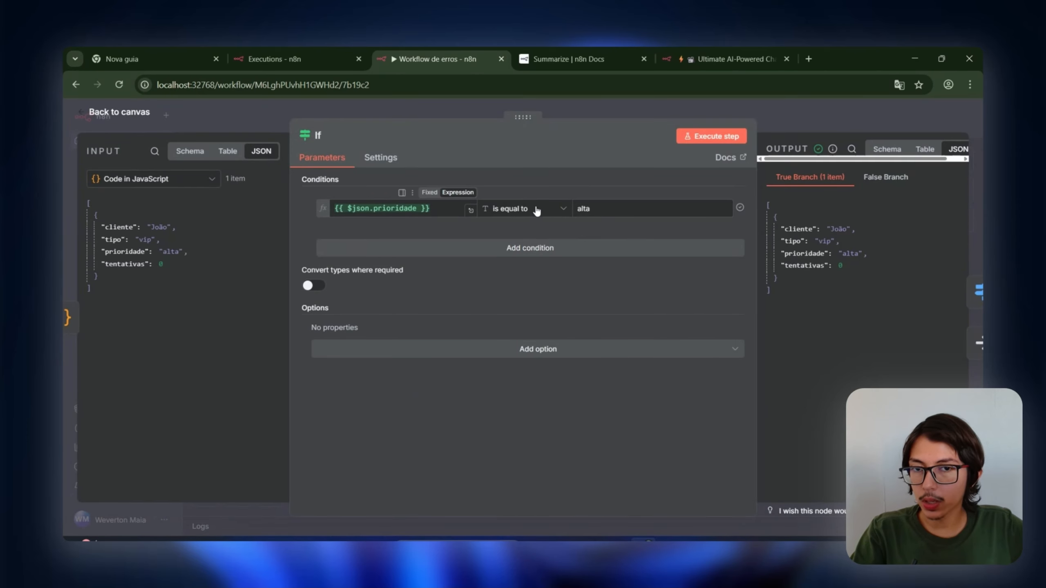
key("Escape")
left_click(531, 348)
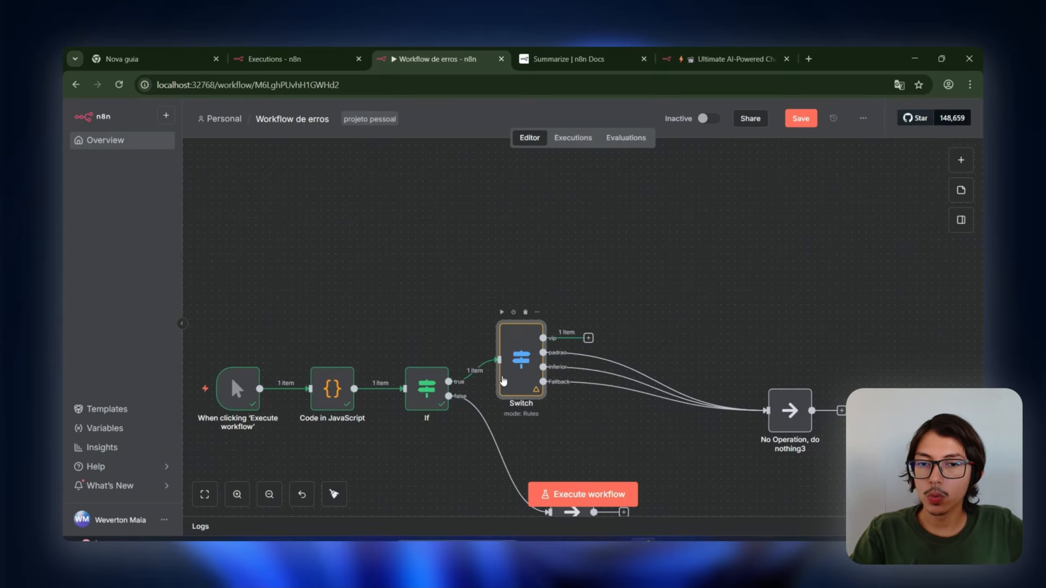
double_click(504, 377)
key("Escape")
Add a Loop Over Items node to the Switch's vip output and delete its loop-back connection and Replace Me node
left_click(589, 337)
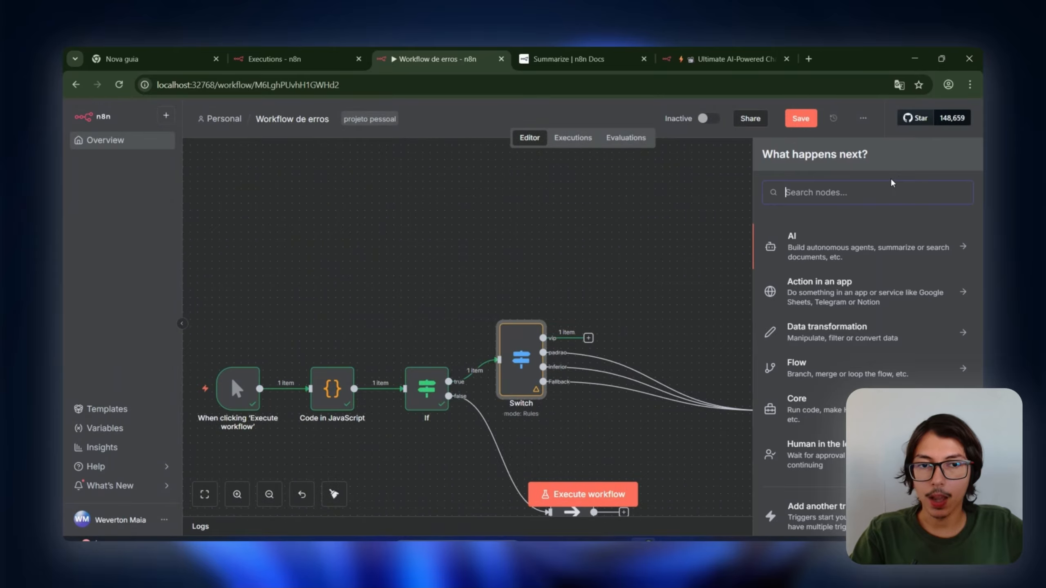
type("loop")
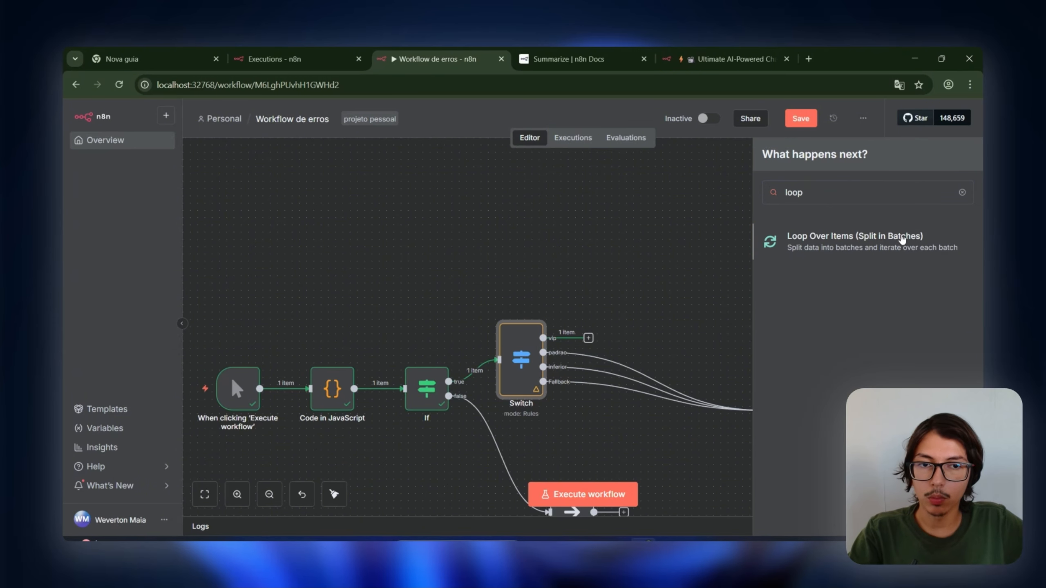
left_click(844, 242)
left_click(800, 125)
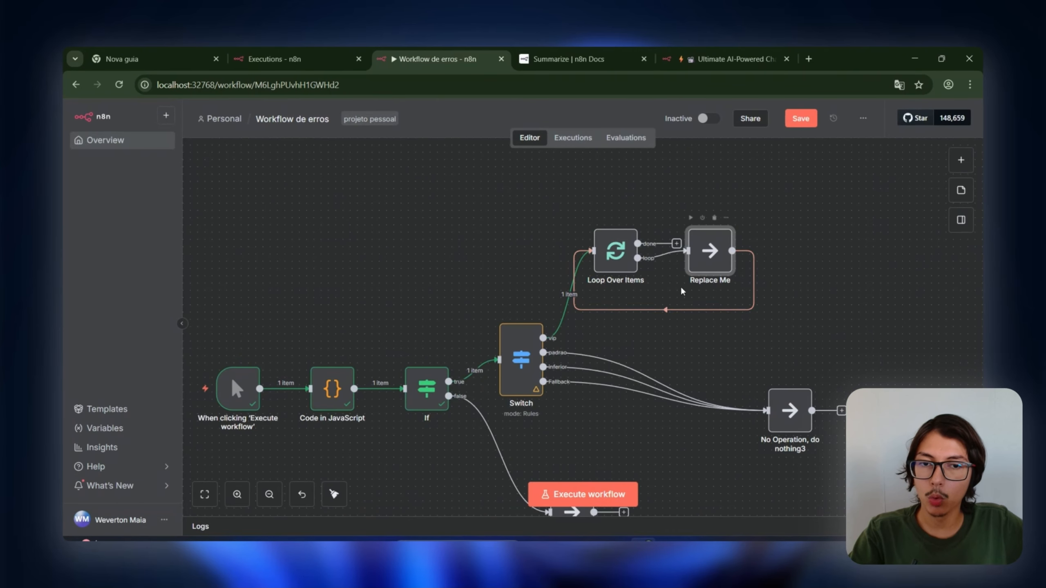
left_click(673, 312)
left_click_drag(707, 242, 714, 256)
left_click(721, 232)
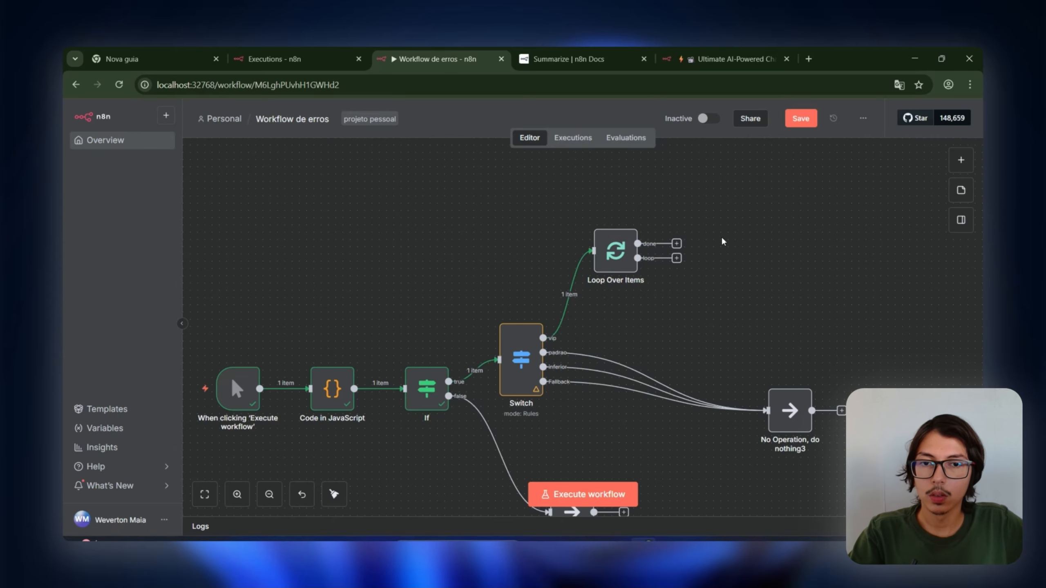
Move the Loop Over Items node farther right and slightly higher, away from the Switch
scroll(706, 249, "down", 4)
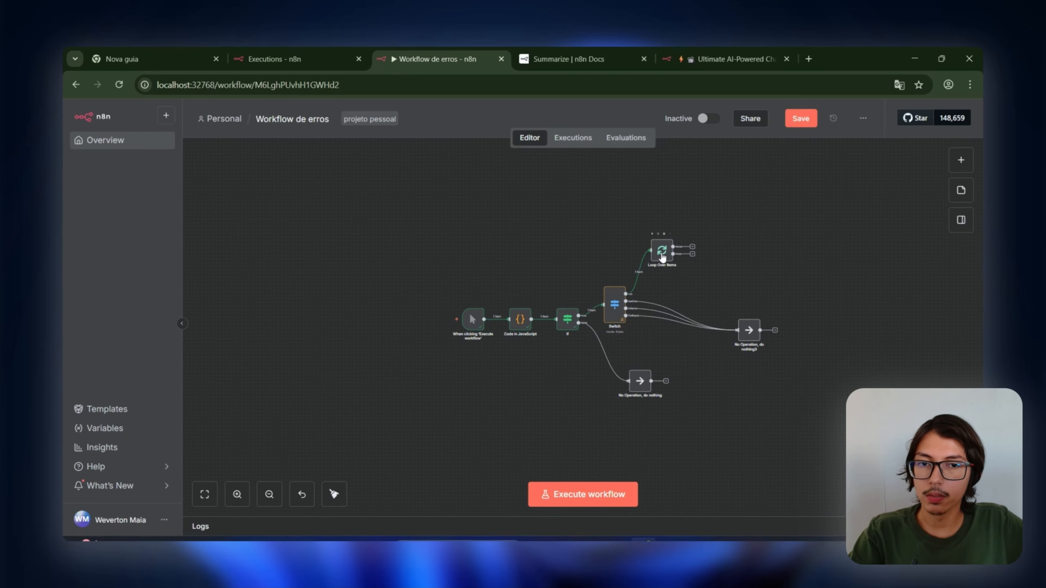
left_click_drag(663, 248, 738, 230)
scroll(749, 222, "up", 3)
scroll(749, 222, "up", 3)
left_click_drag(824, 229, 690, 224)
Try a second Loop Over Items node on the first loop's done output, and delete it with its Replace Me node
left_click(953, 163)
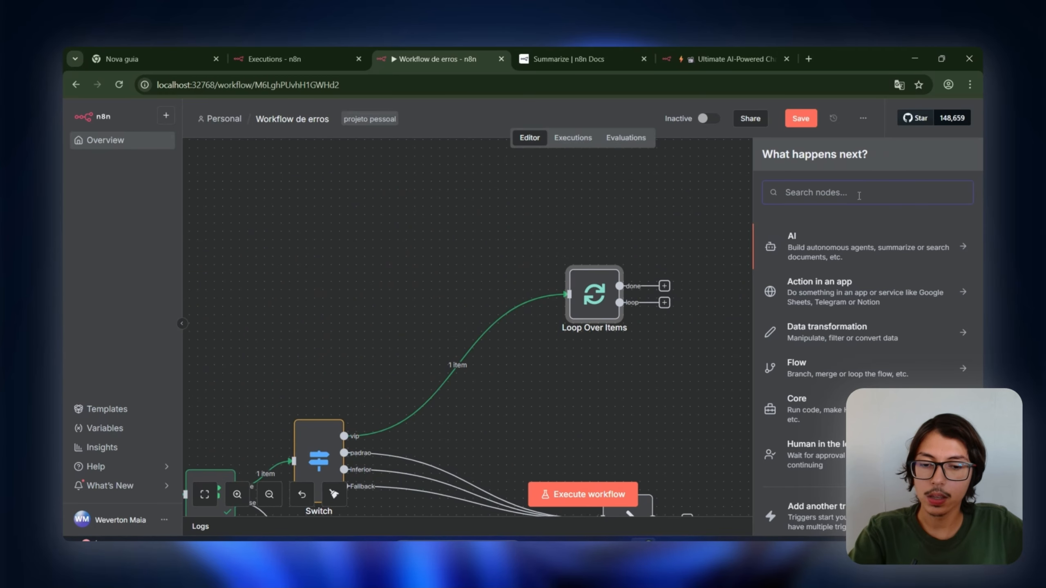
type("loop")
left_click(830, 255)
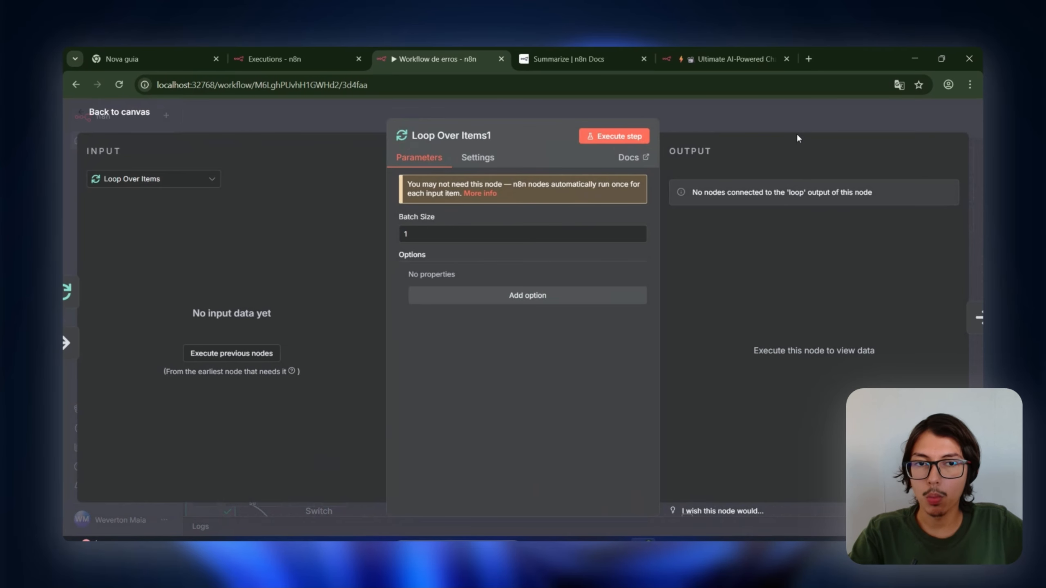
left_click(803, 119)
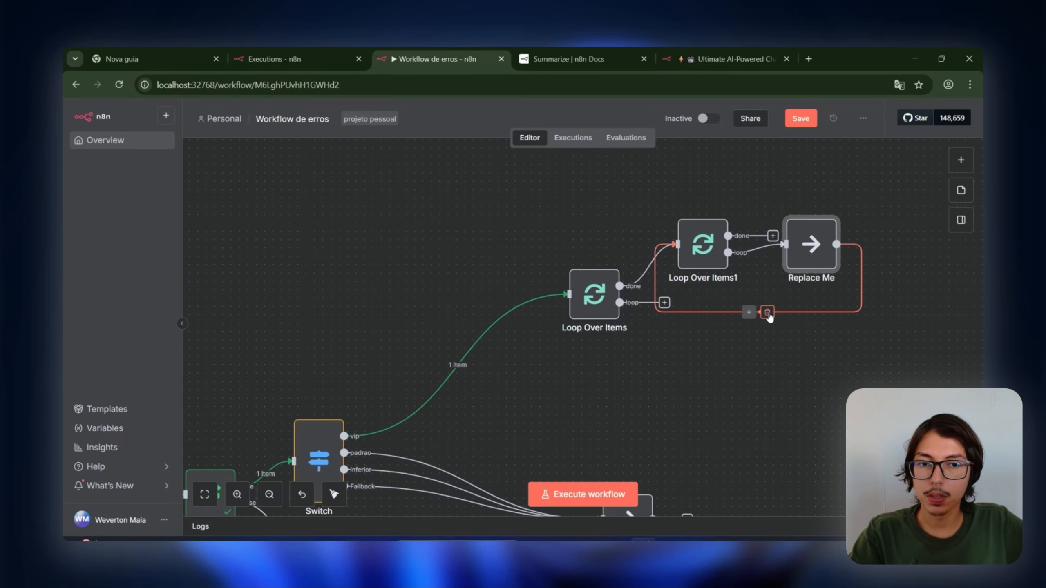
left_click(769, 311)
left_click_drag(823, 228, 815, 262)
left_click(808, 240)
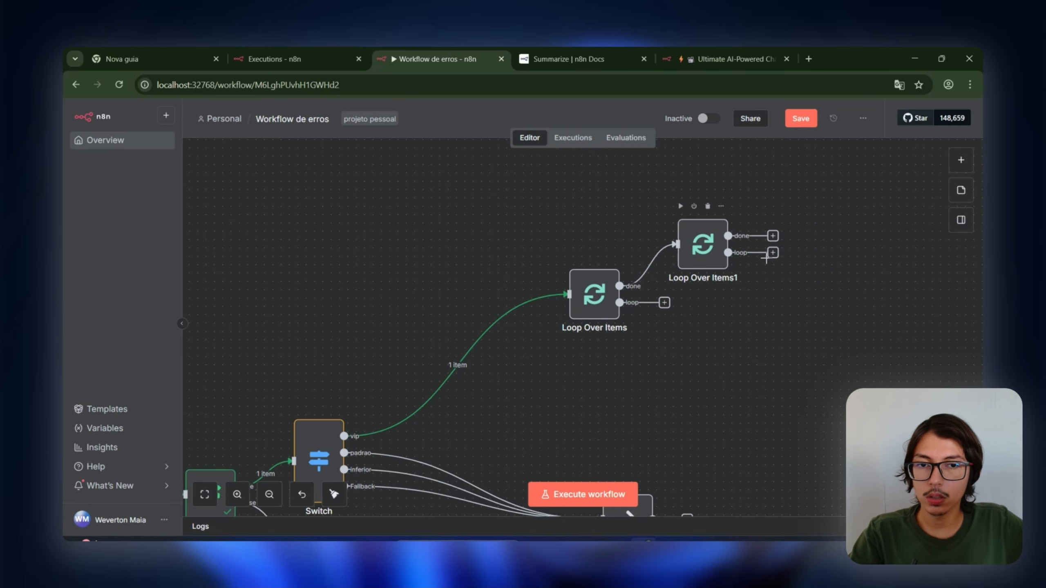
left_click(748, 252)
left_click(709, 208)
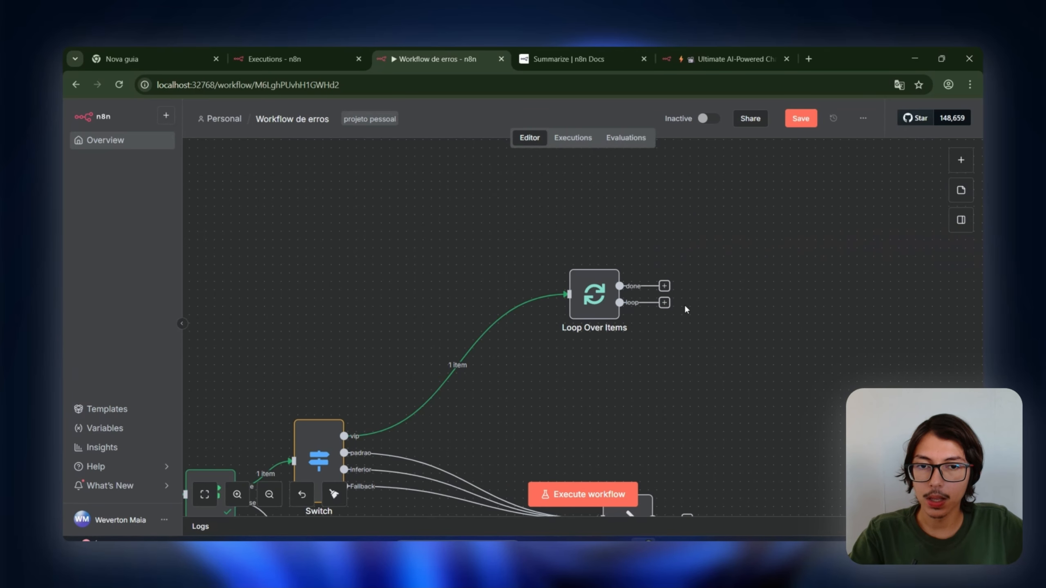
Add a Wait node to the loop output of the Loop Over Items node
scroll(672, 321, "down", 3)
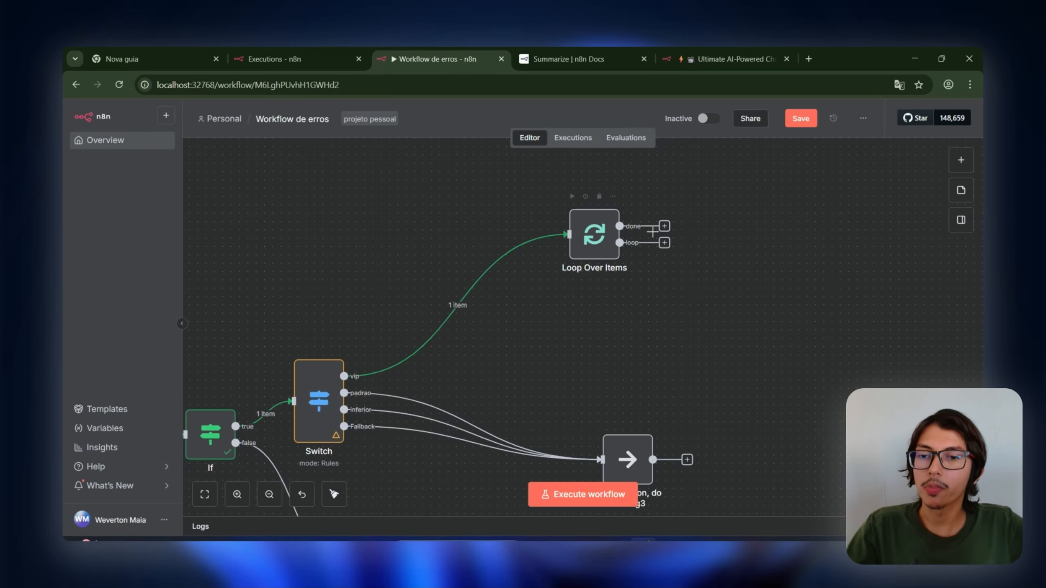
scroll(659, 247, "up", 10)
scroll(655, 248, "down", 8)
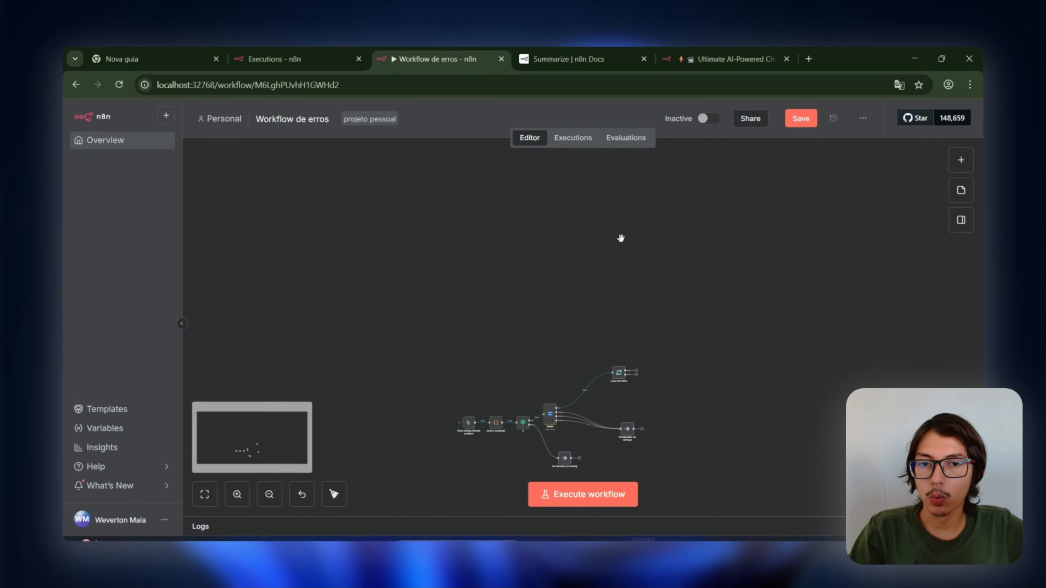
scroll(619, 402, "down", 3)
scroll(619, 276, "up", 6, "ctrl")
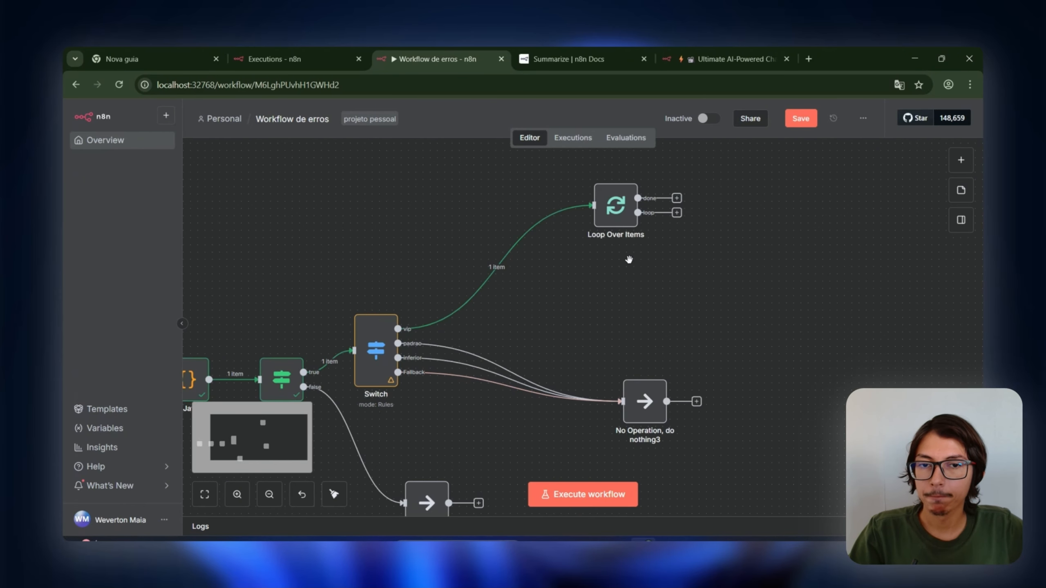
left_click(649, 265)
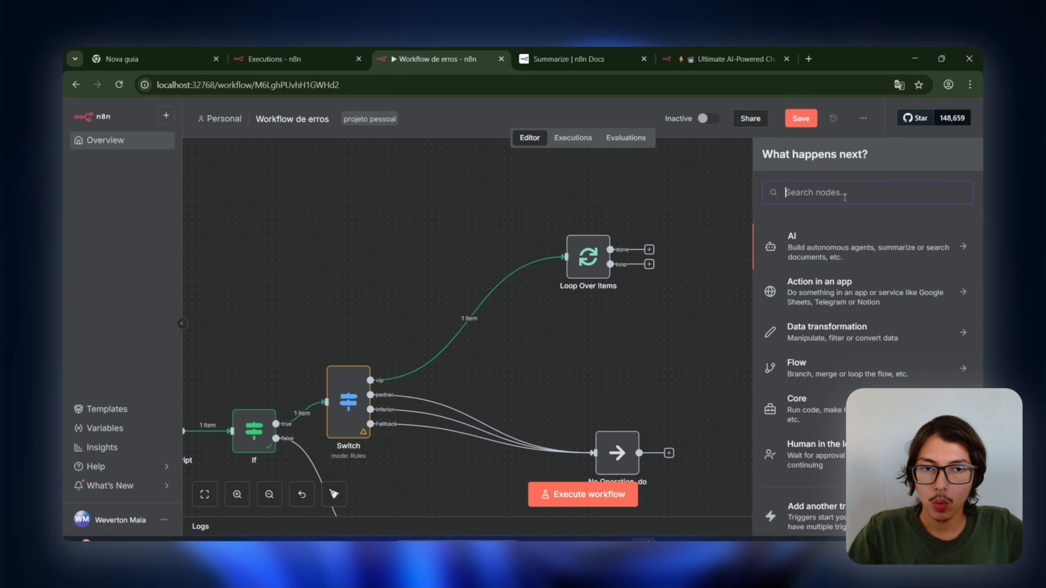
type("wait")
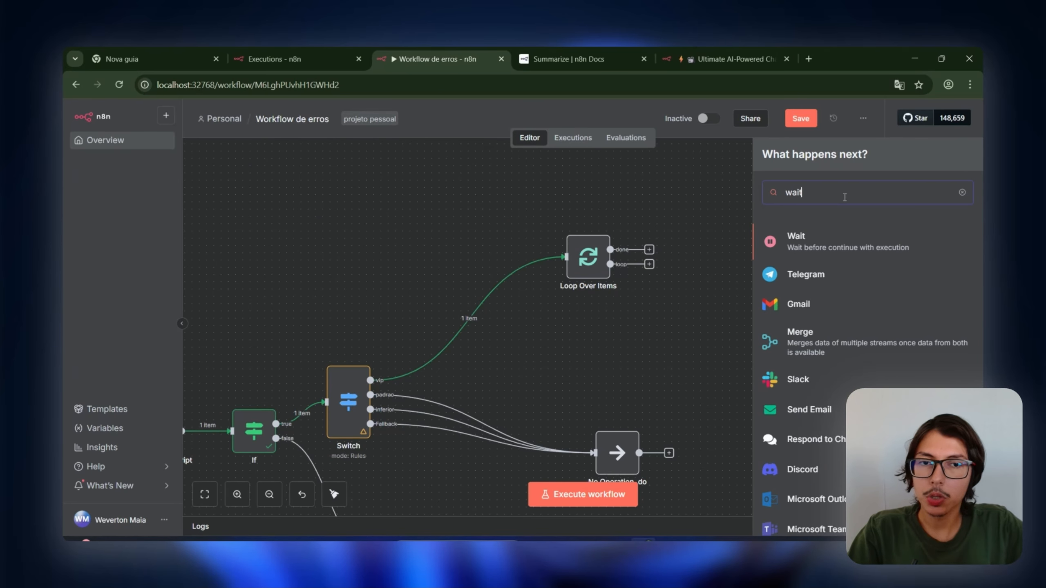
left_click(845, 237)
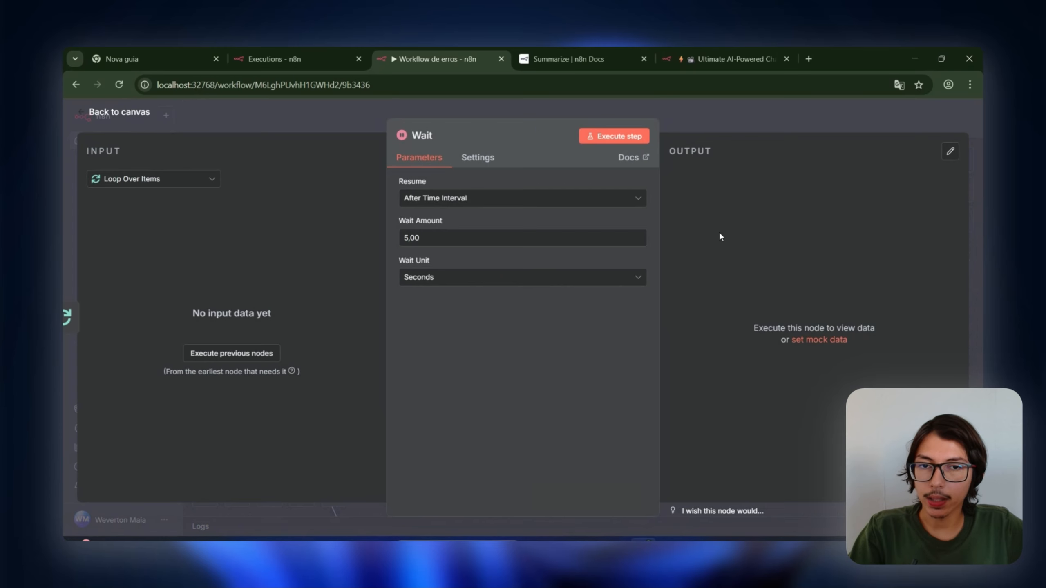
Move the Wait node slightly farther away from the Loop Over Items node and look over its parameters
left_click(776, 118)
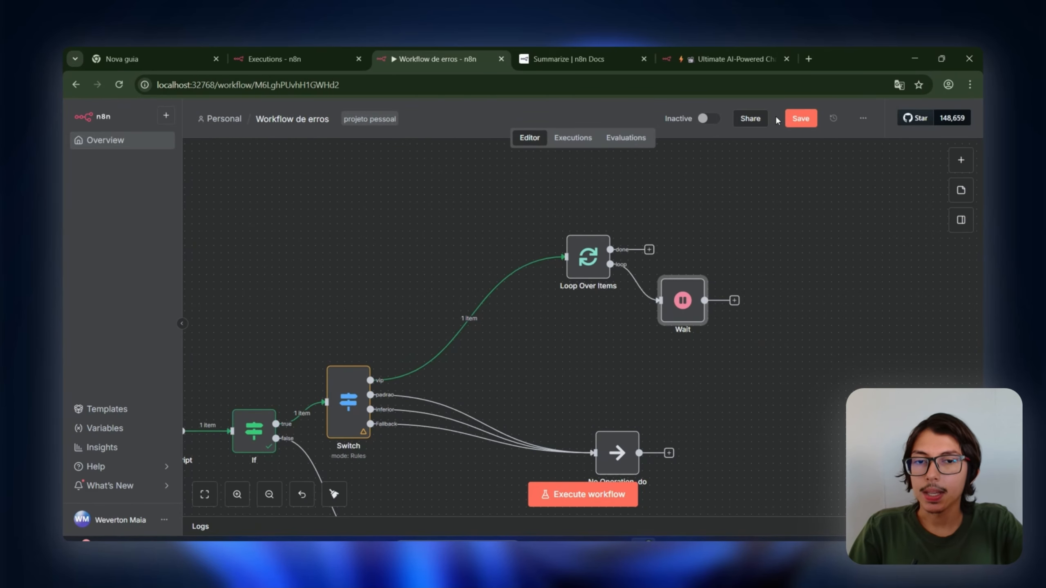
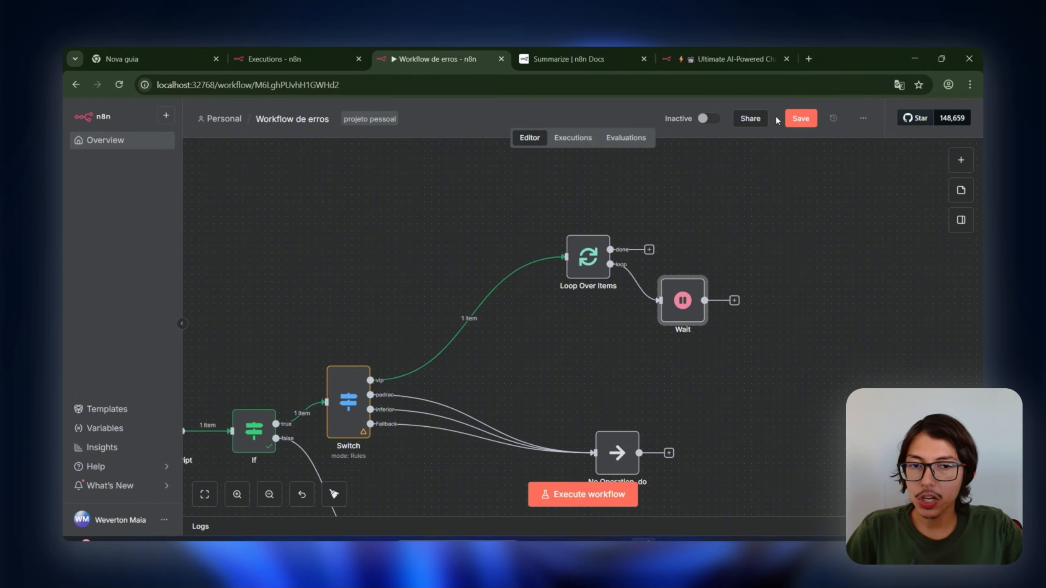
double_click(685, 299)
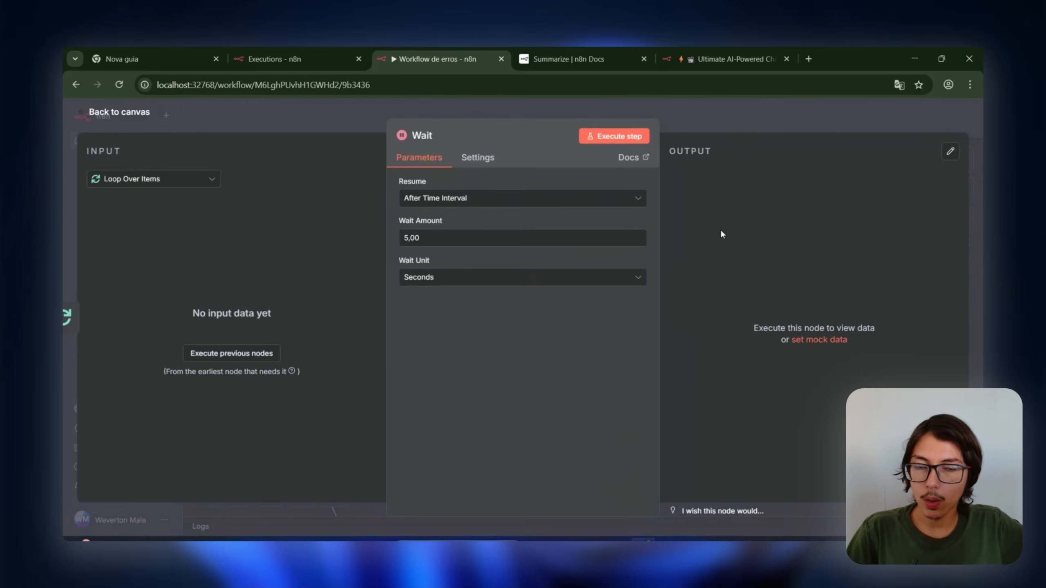
left_click(778, 132)
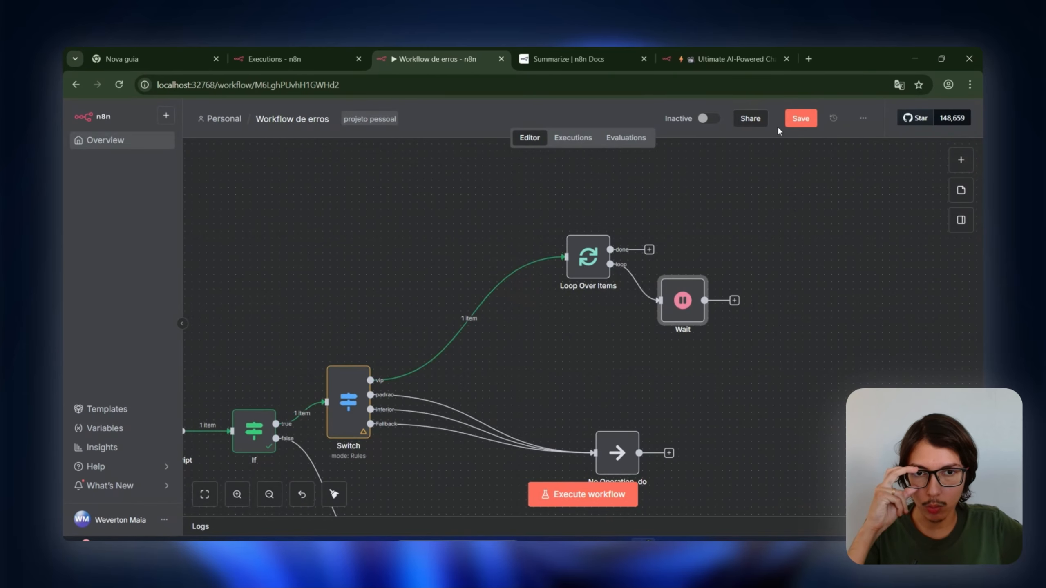
left_click_drag(684, 292, 705, 299)
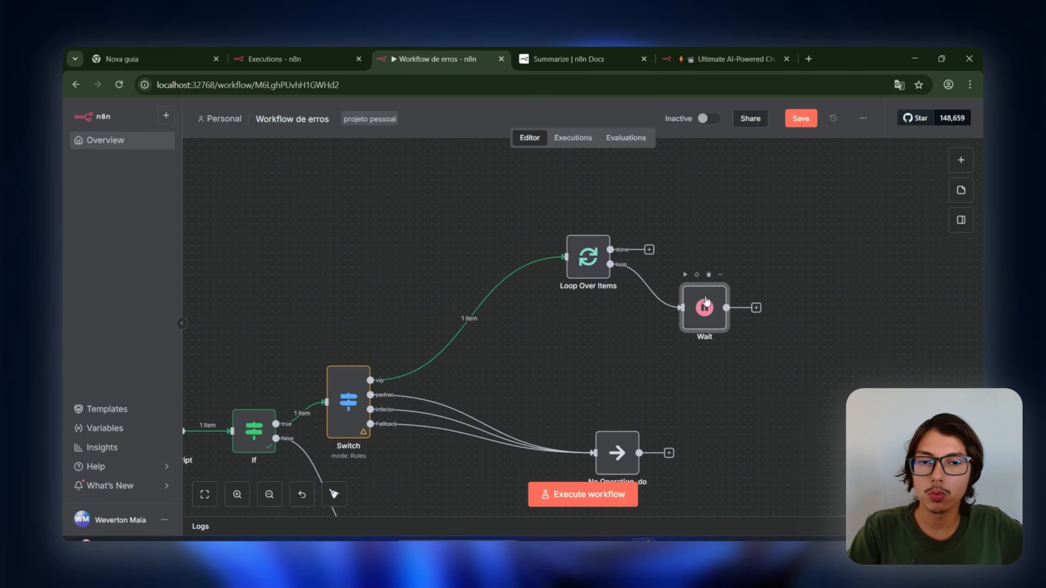
double_click(704, 305)
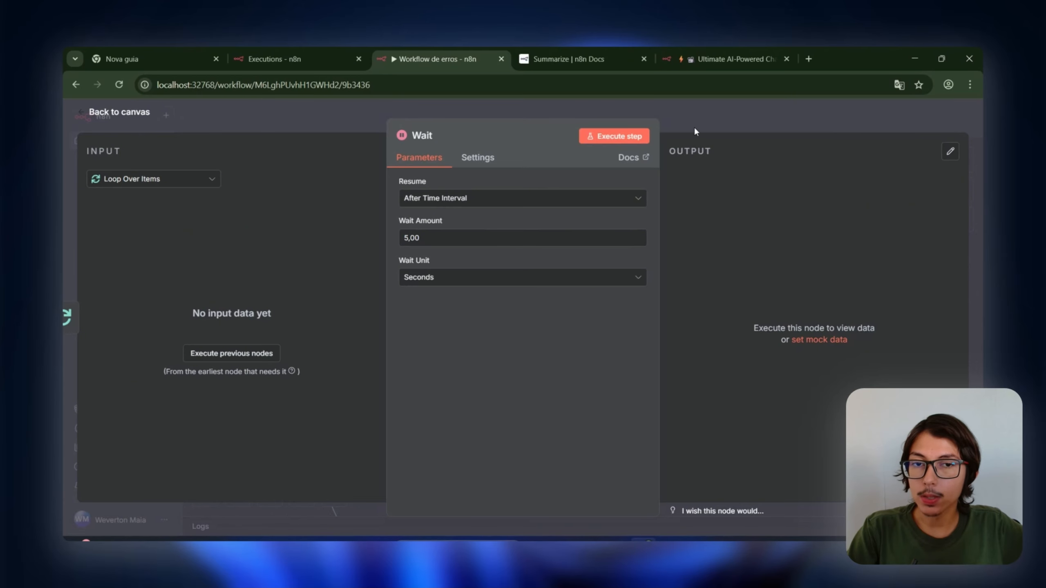
left_click(708, 113)
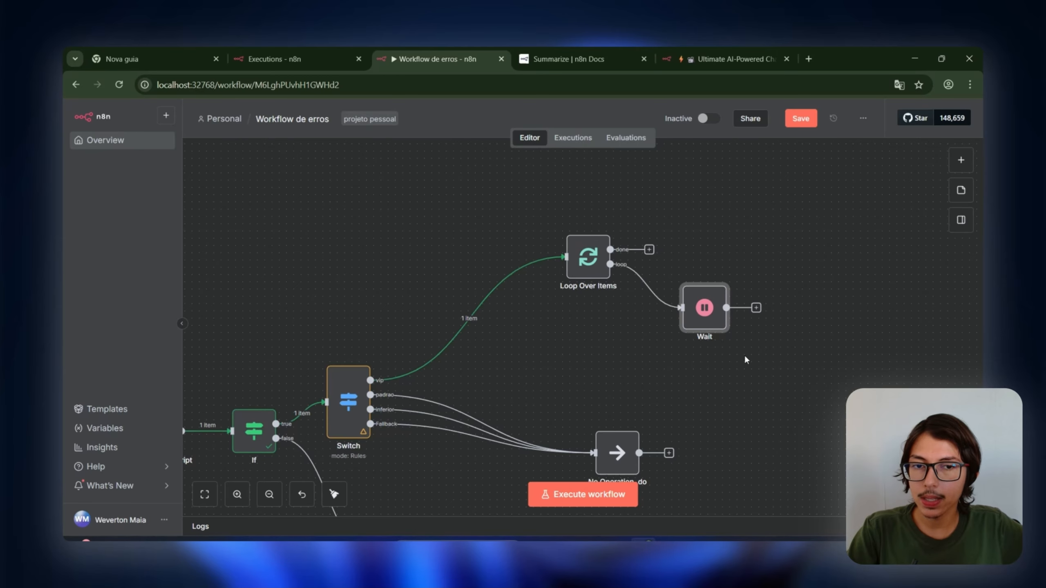
Nudge the Wait node a little farther right and down from the Loop Over Items node
left_click_drag(778, 373, 682, 266)
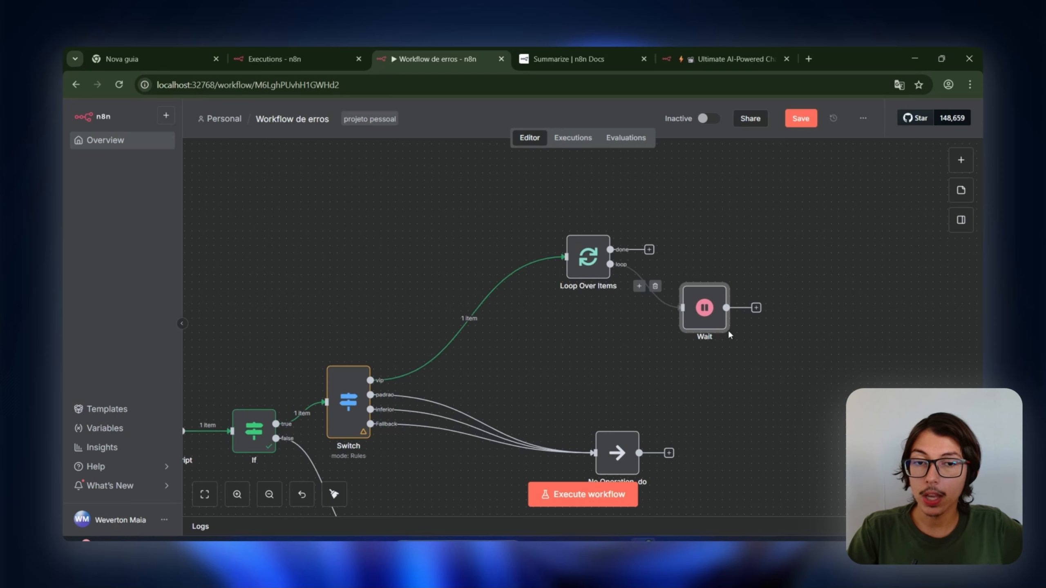
left_click(737, 345)
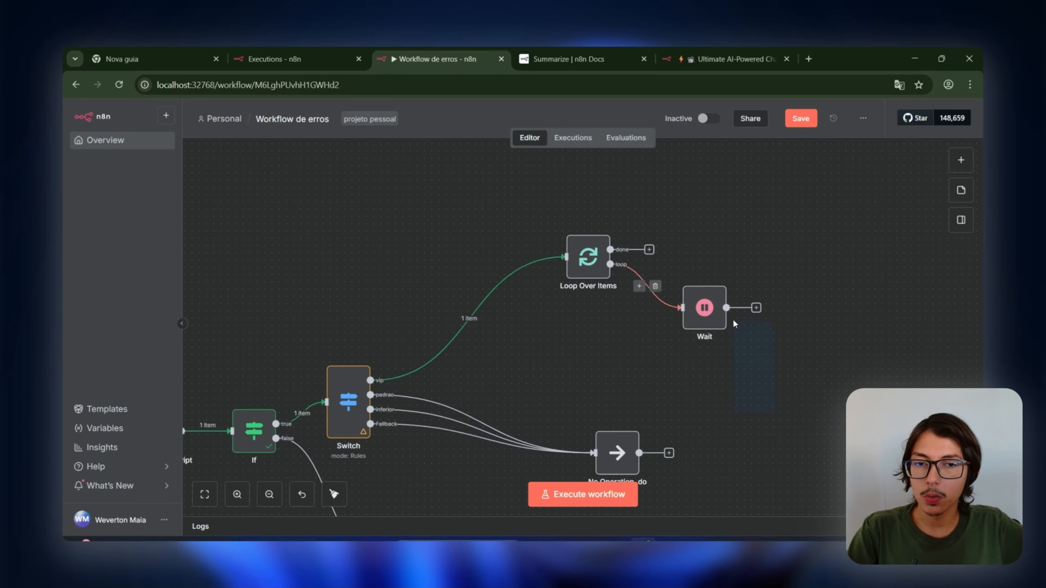
left_click_drag(733, 324, 680, 276)
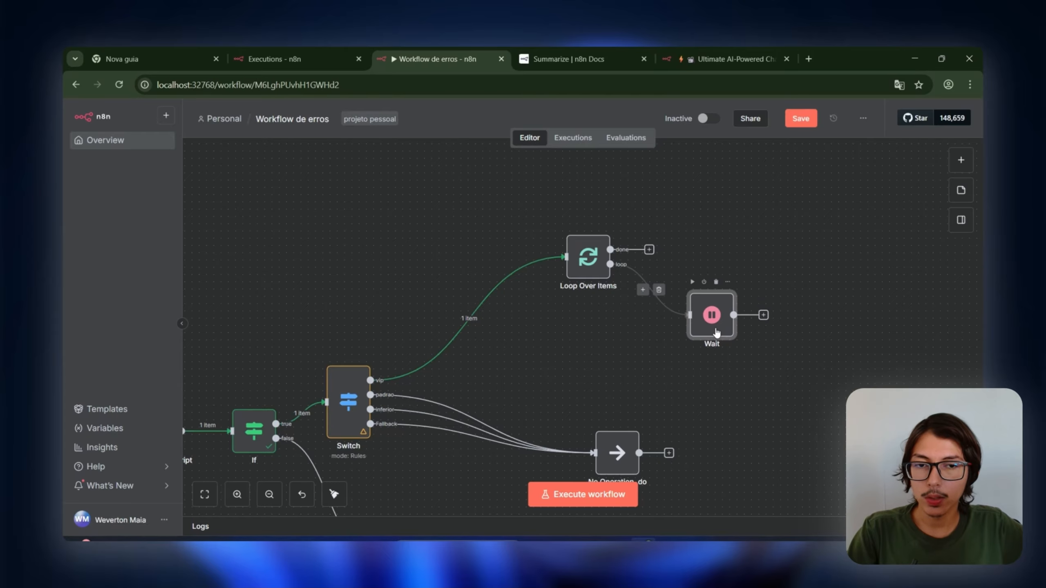
scroll(720, 318, "up", 4)
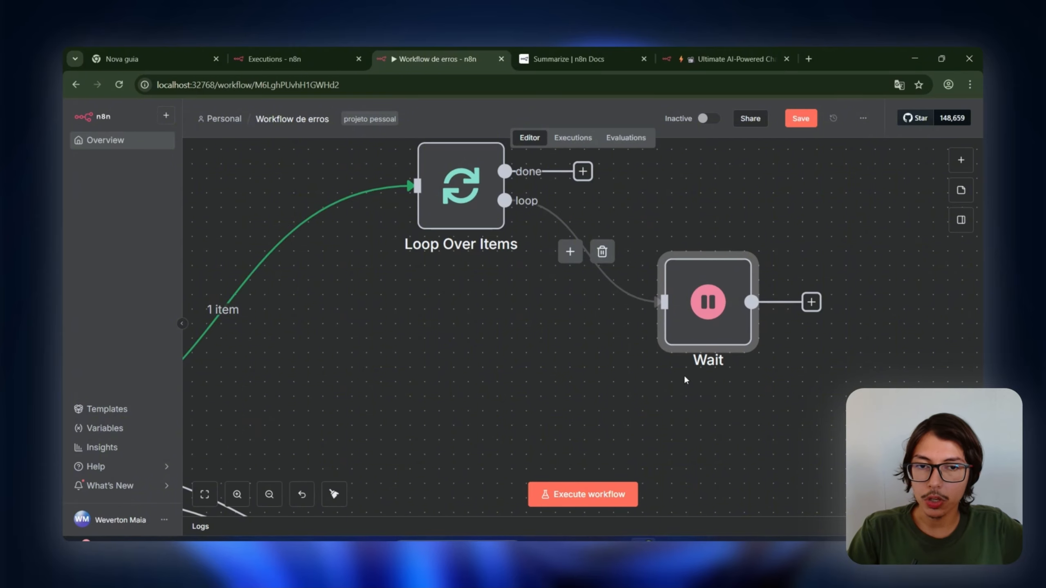
scroll(624, 362, "down", 2)
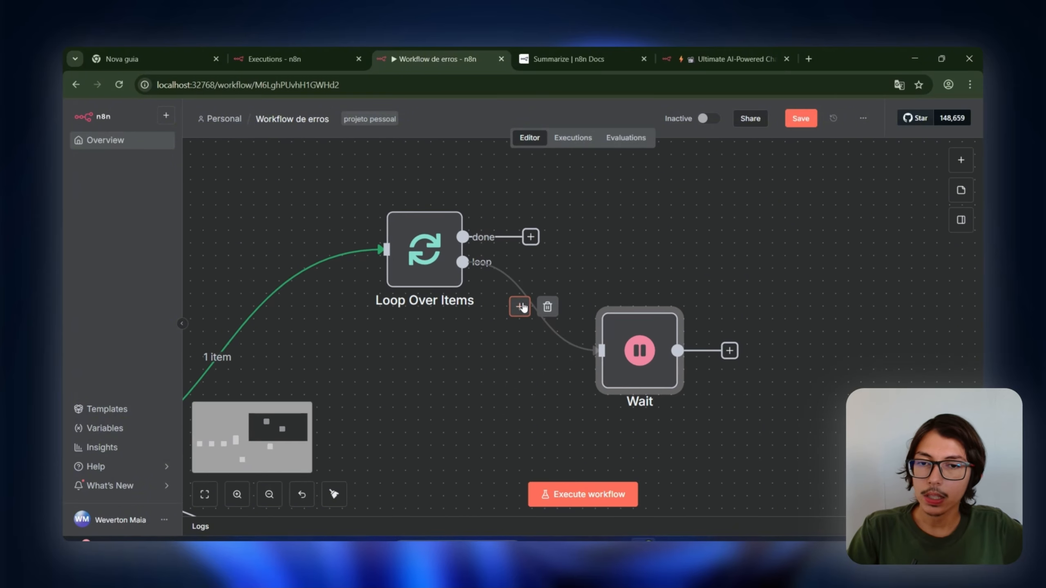
scroll(404, 326, "down", 4)
left_click_drag(421, 387, 572, 333)
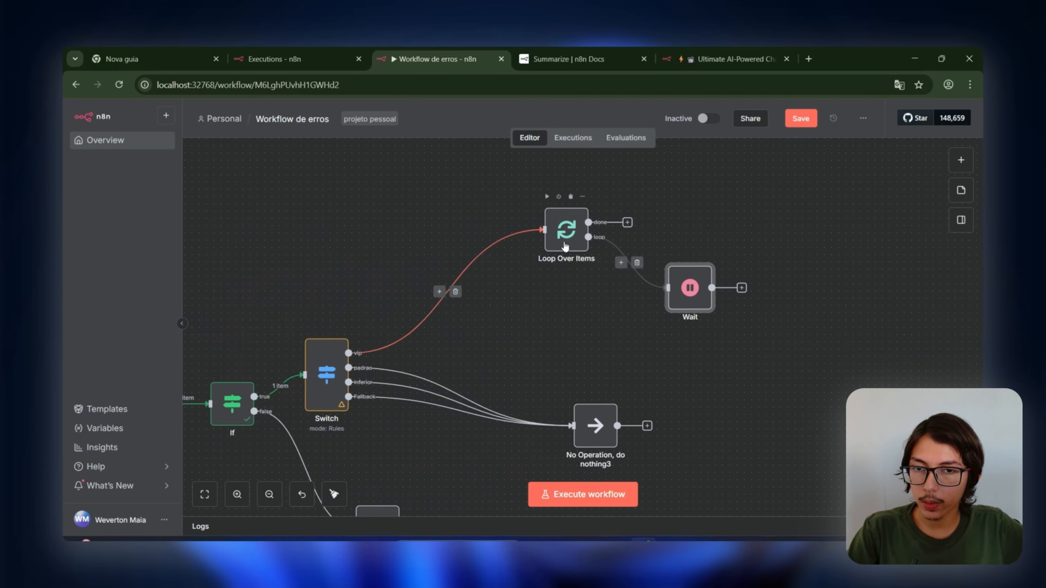
Enter 5 as the Wait node's wait amount and view the available wait units
double_click(683, 284)
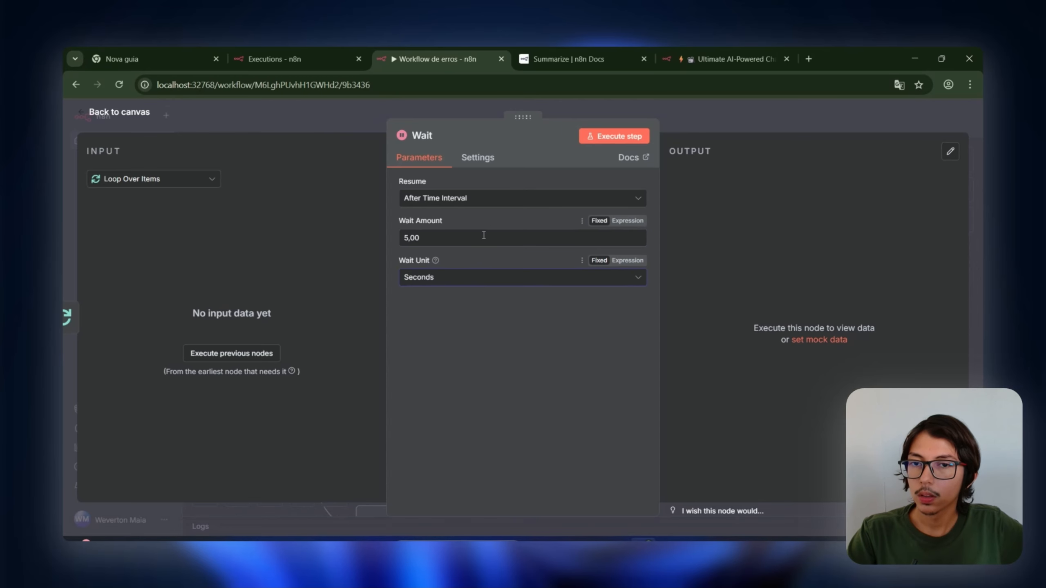
left_click(384, 128)
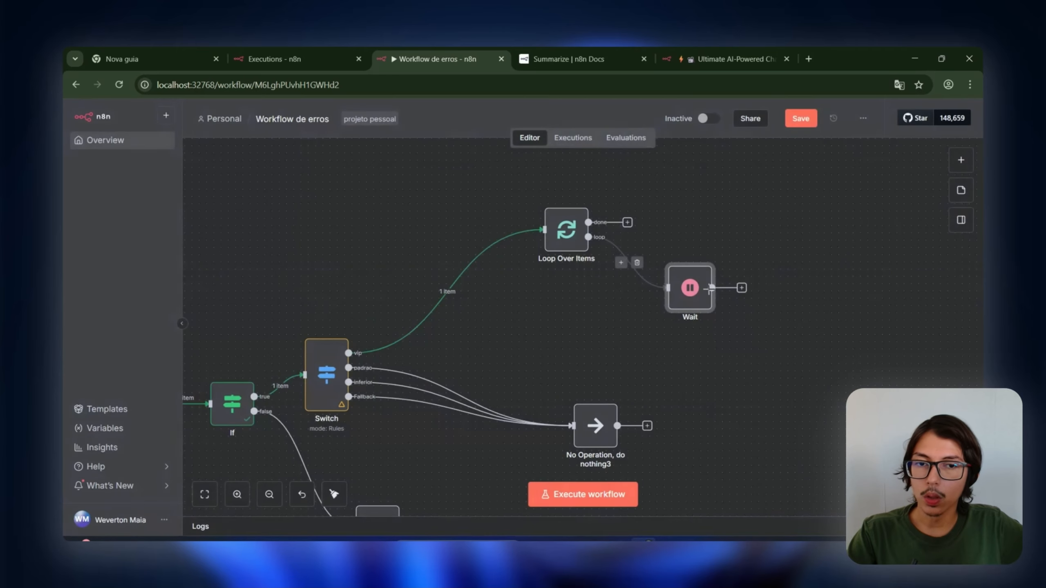
double_click(685, 292)
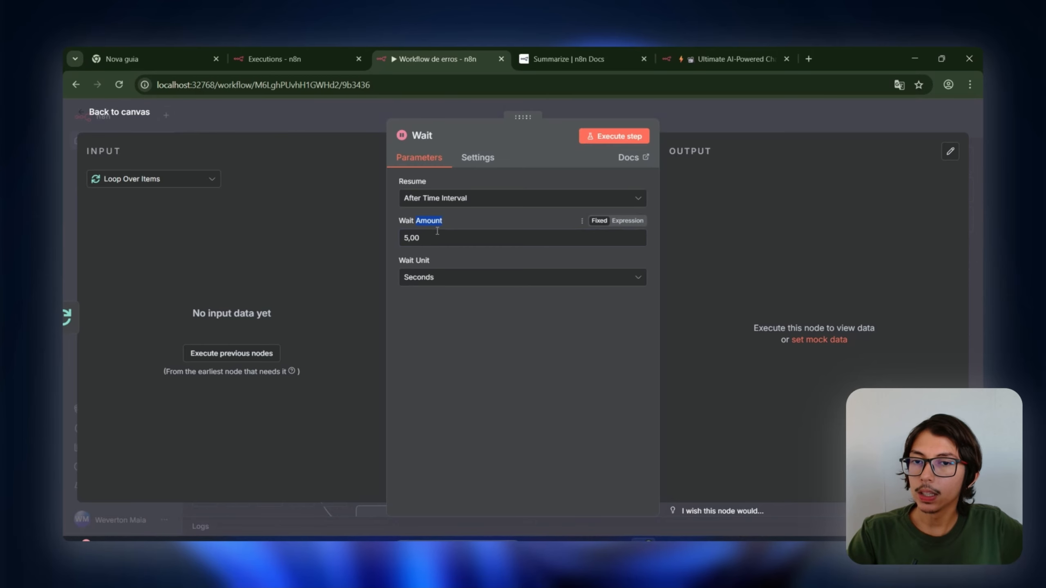
type("5")
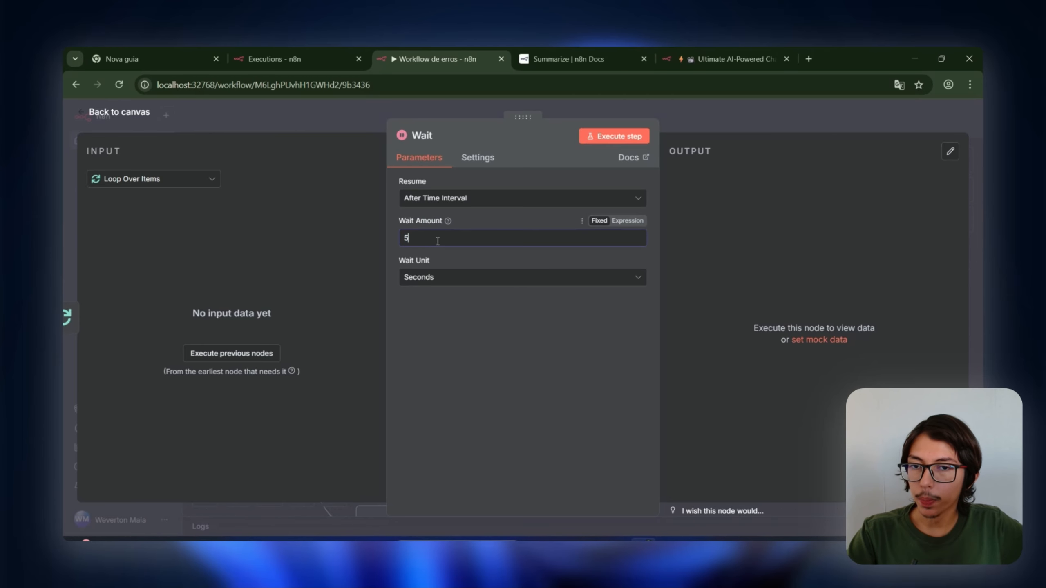
left_click(460, 264)
left_click(473, 278)
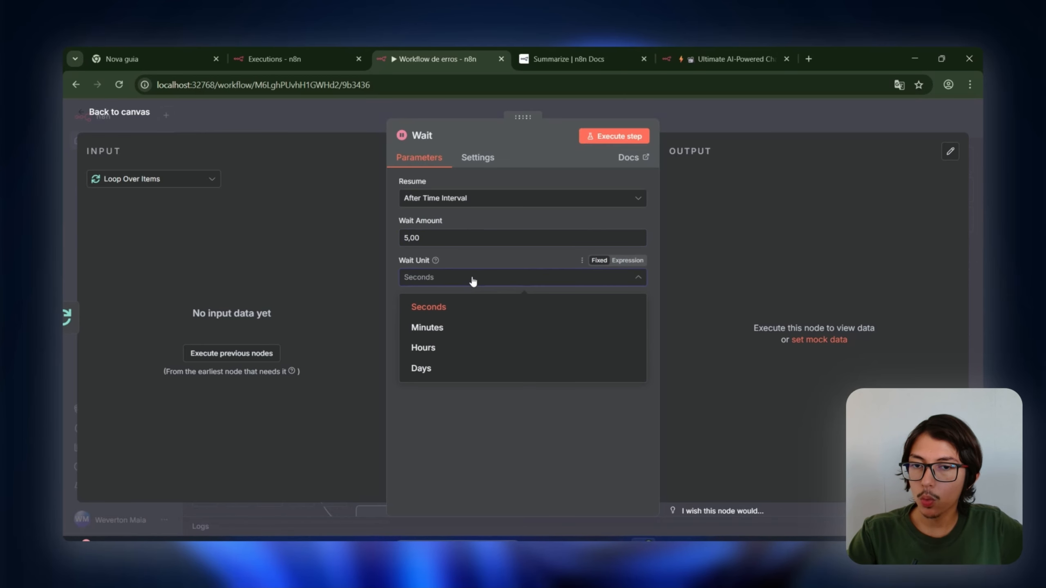
left_click(472, 280)
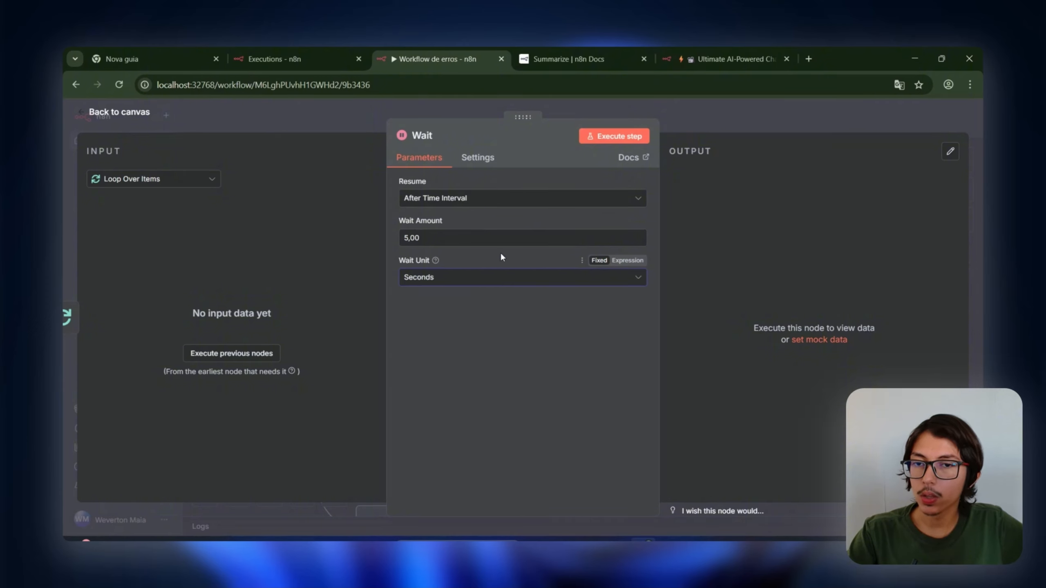
Try Minutes, Hours and Days as the Wait node's unit, and set it back to Seconds
left_click(474, 279)
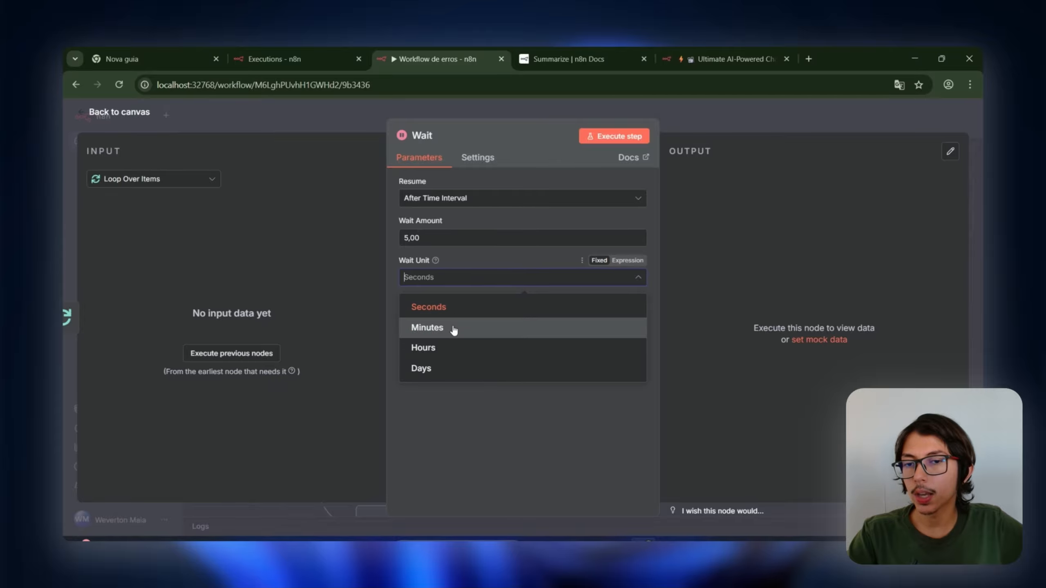
left_click(453, 328)
left_click(475, 285)
left_click(456, 348)
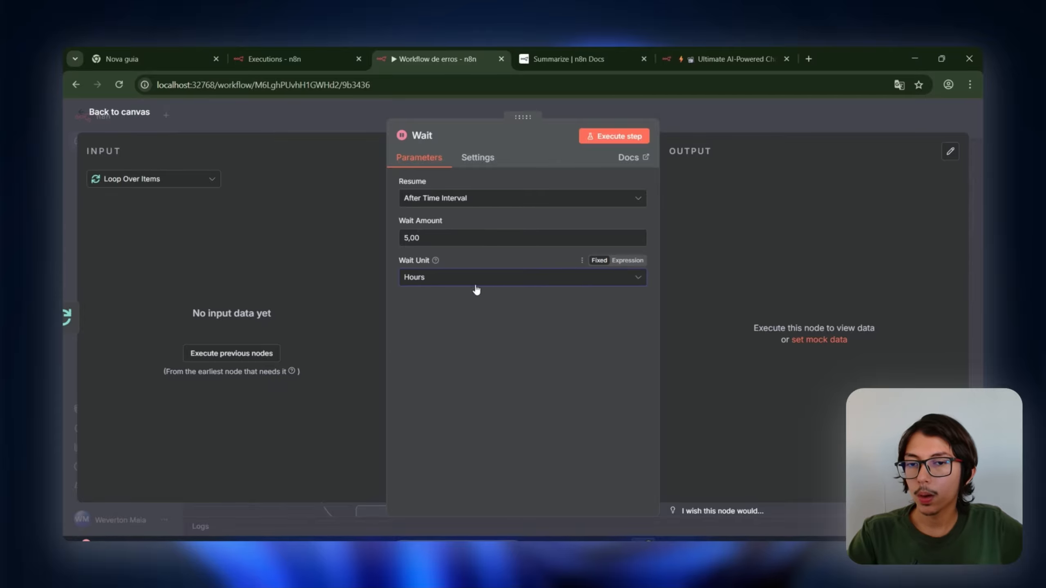
left_click(475, 285)
left_click(449, 377)
left_click(473, 285)
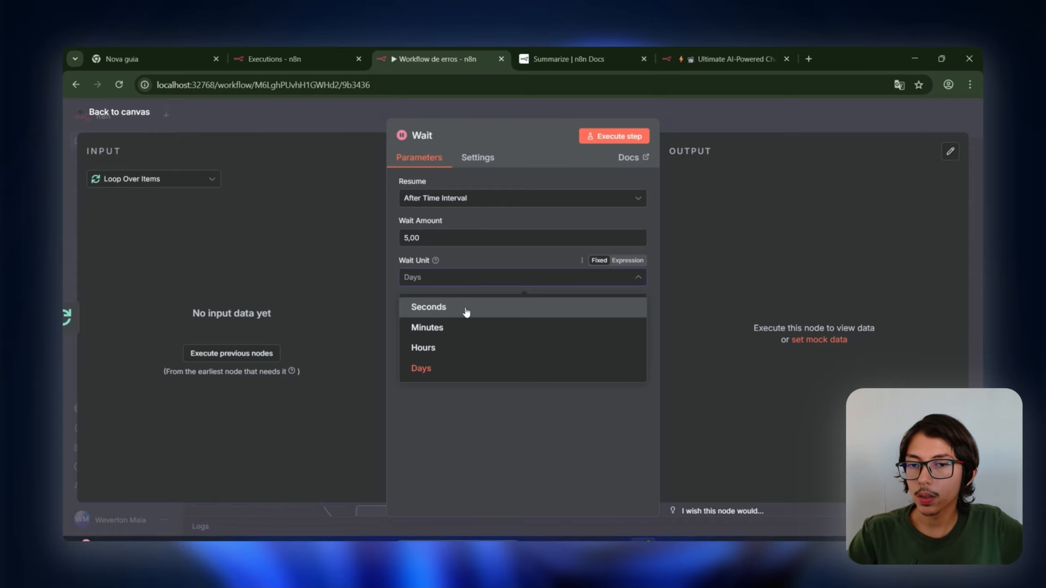
left_click(465, 309)
Review the Wait node's Resume options, keep After Time Interval, and return to the canvas
left_click(496, 201)
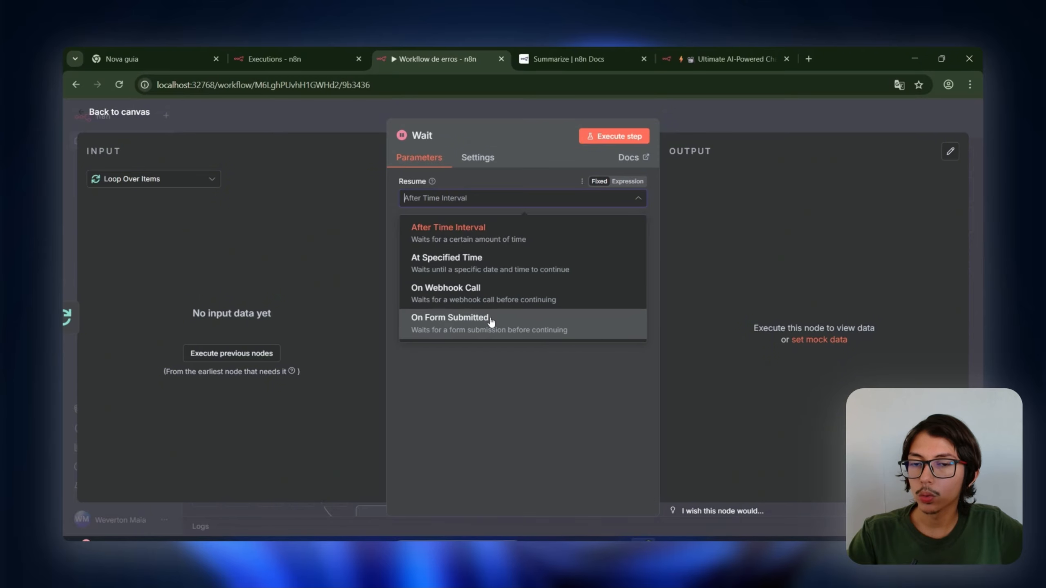
left_click(520, 381)
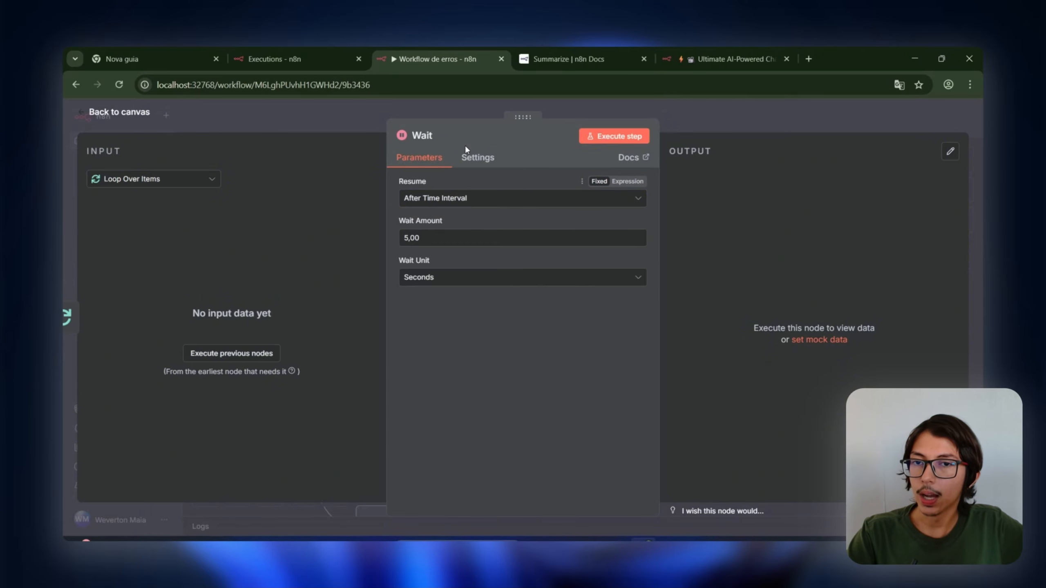
left_click(478, 191)
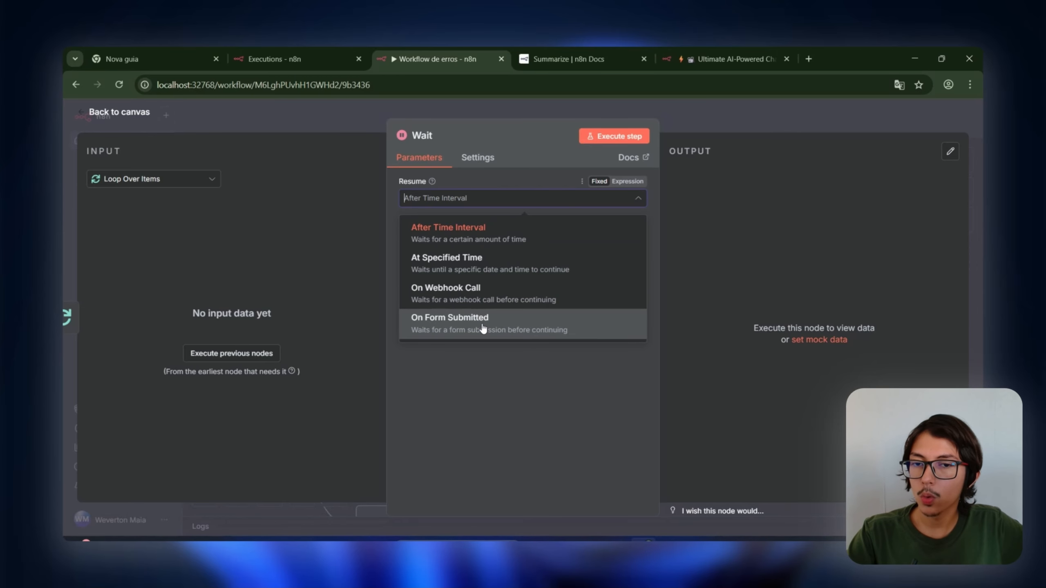
left_click(502, 396)
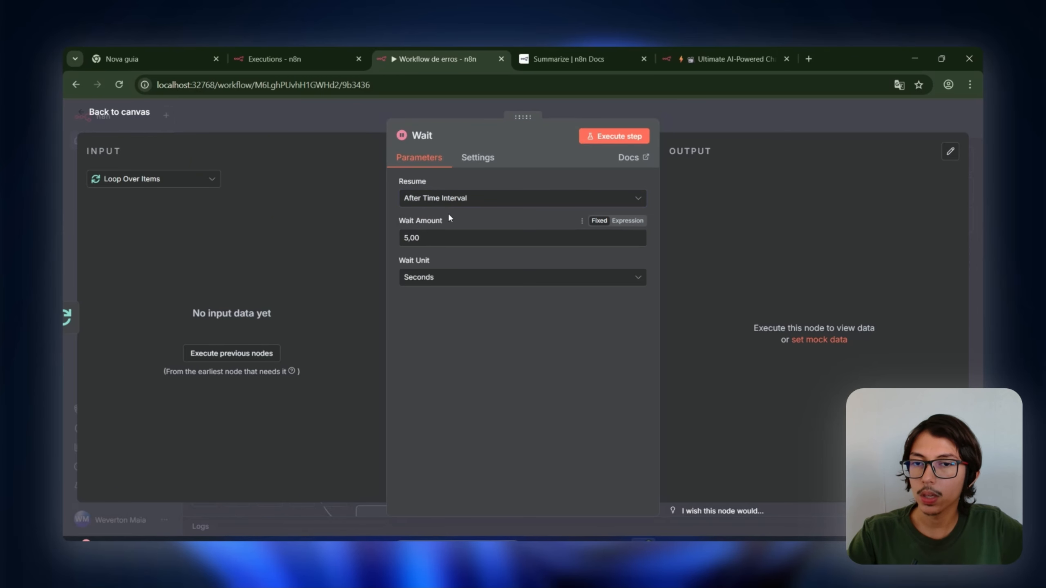
left_click(354, 110)
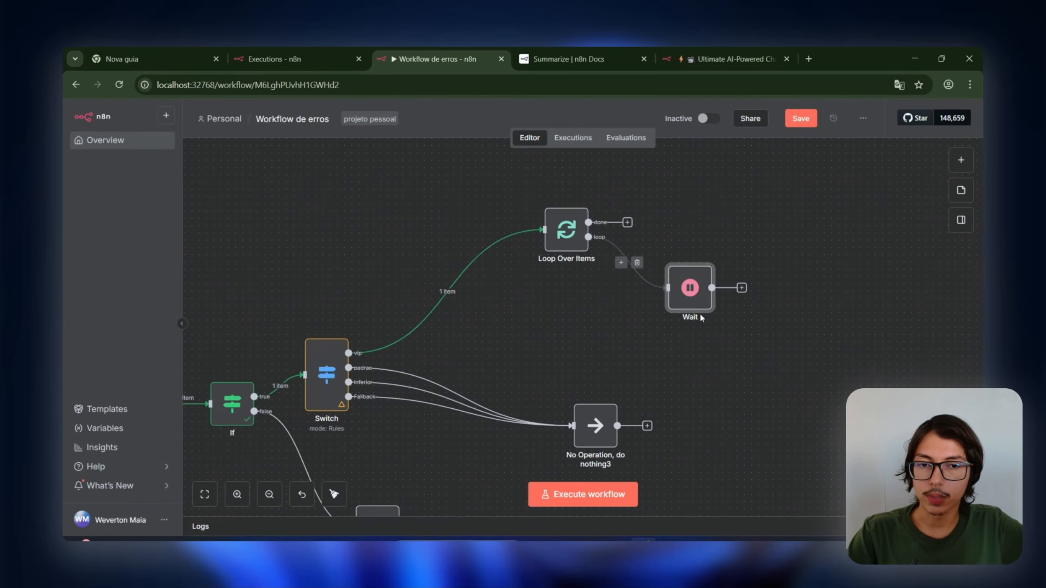
Deactivate the Wait node and add an Edit Fields (Set) node to its output
scroll(748, 328, "up", 3)
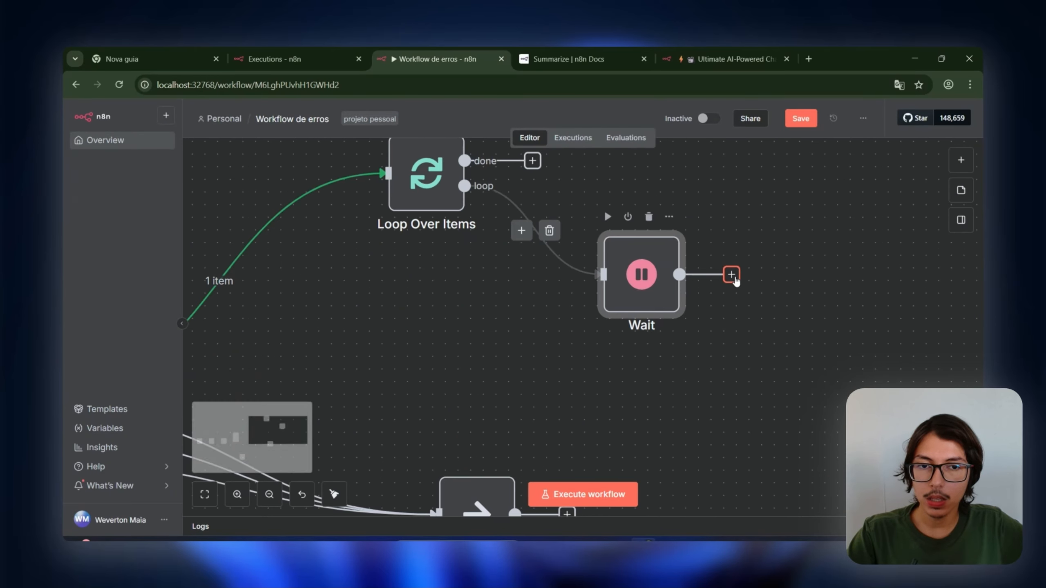
left_click(732, 275)
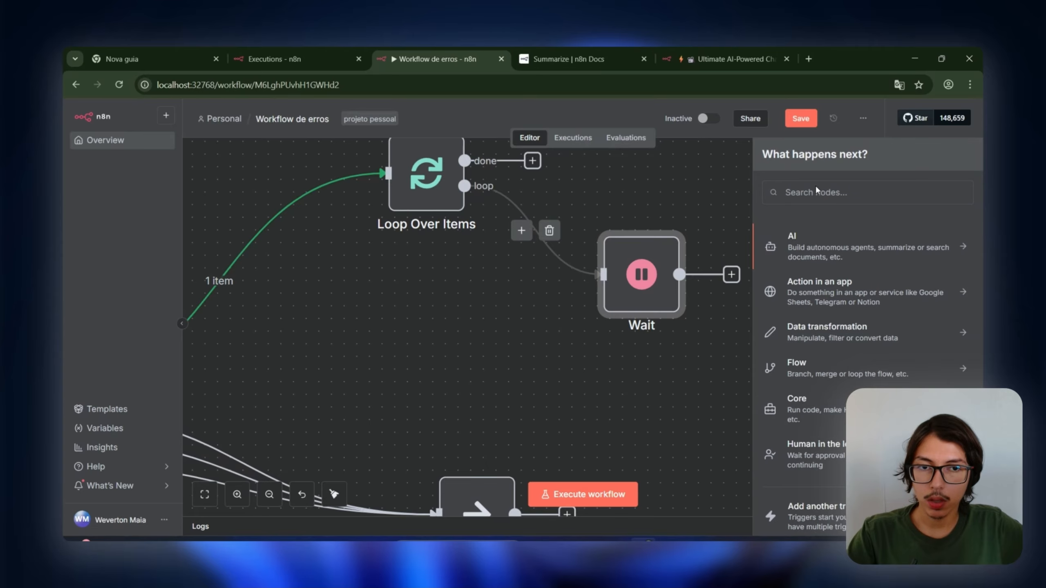
key("d")
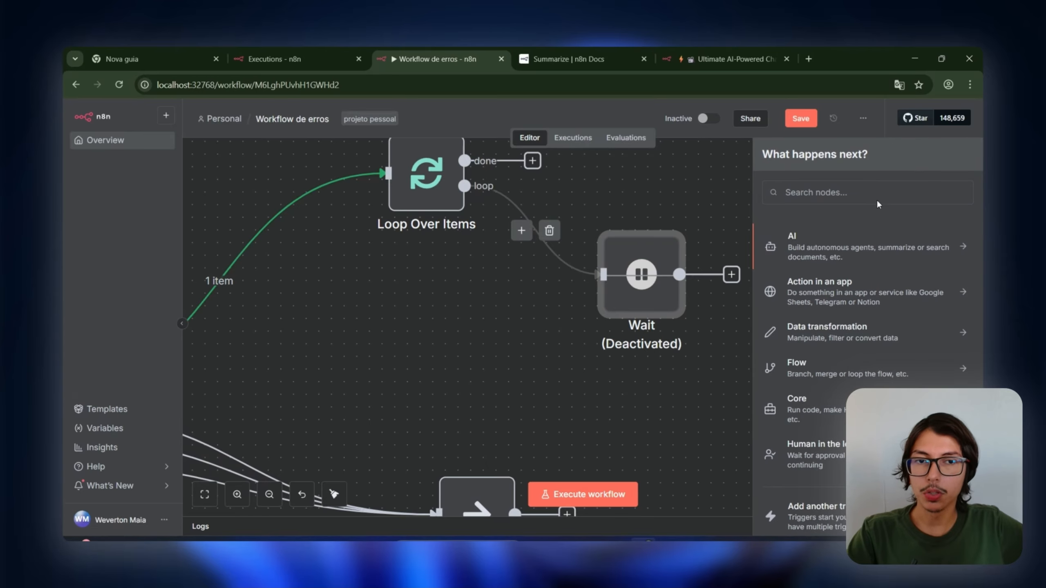
left_click(878, 201)
type("edit")
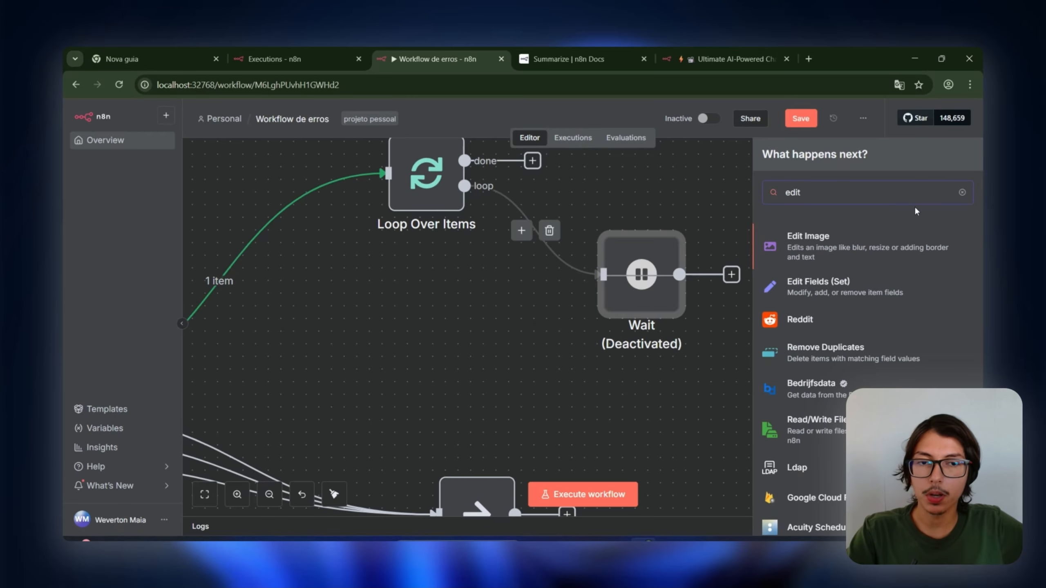
left_click(852, 289)
left_click(709, 129)
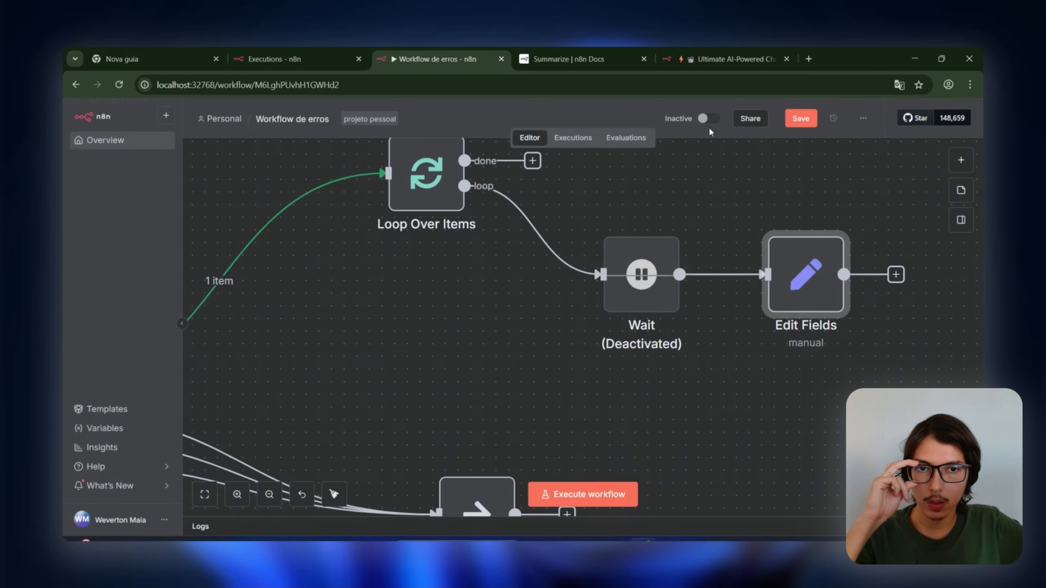
Execute the workflow and check the run along the Loop Over Items branch
left_click(601, 493)
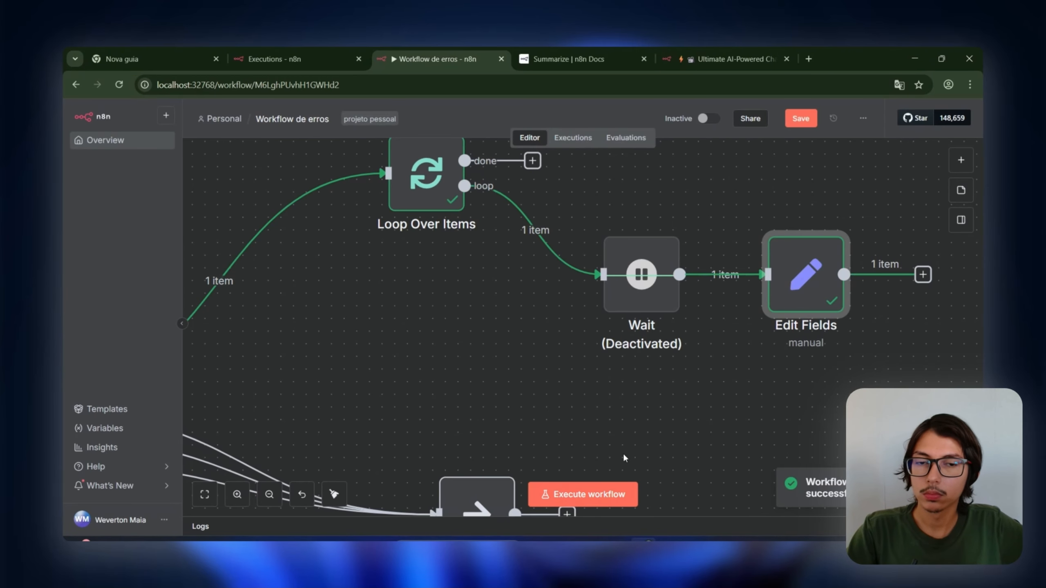
scroll(623, 397, "down", 6)
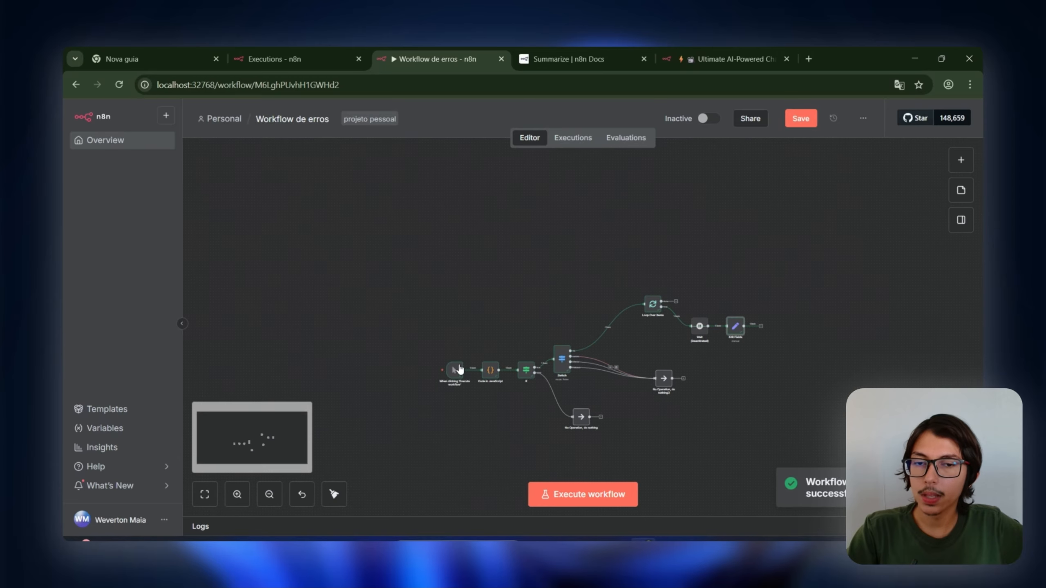
scroll(716, 351, "up", 6)
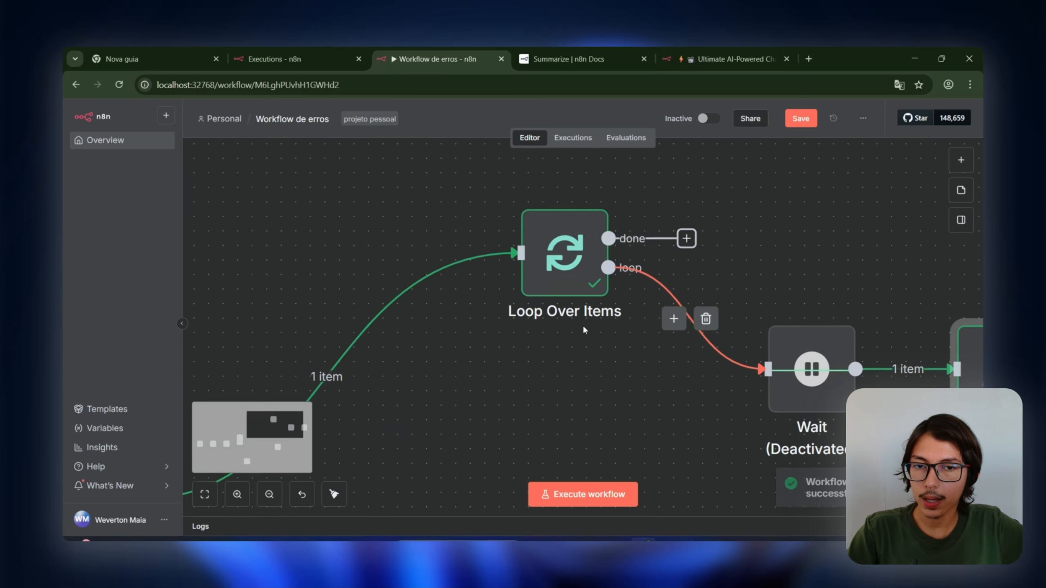
Connect the output of the Edit Fields node back to the input of Loop Over Items
scroll(504, 346, "down", 4)
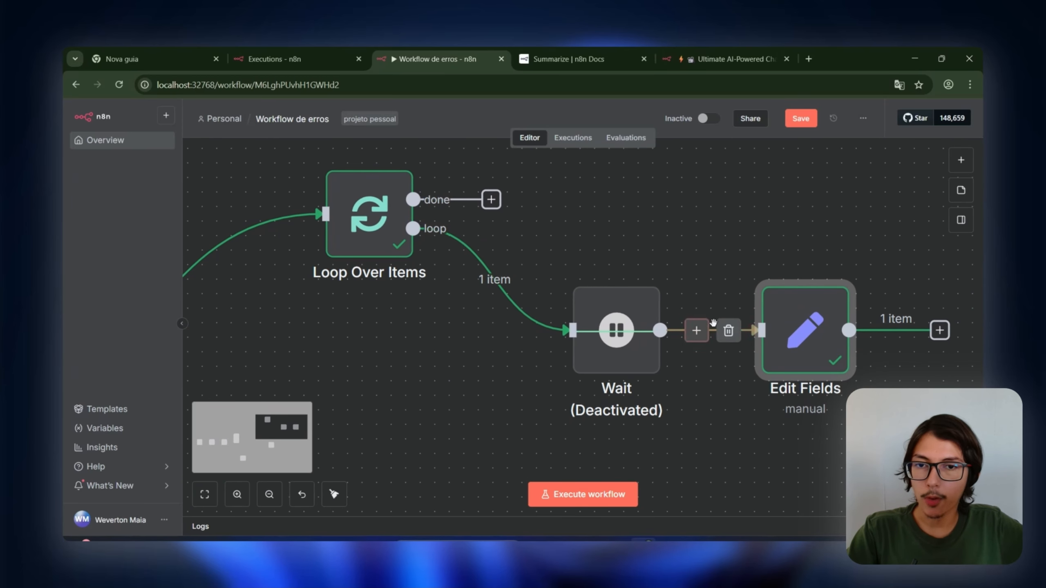
scroll(787, 365, "down", 2)
left_click_drag(810, 401, 714, 394)
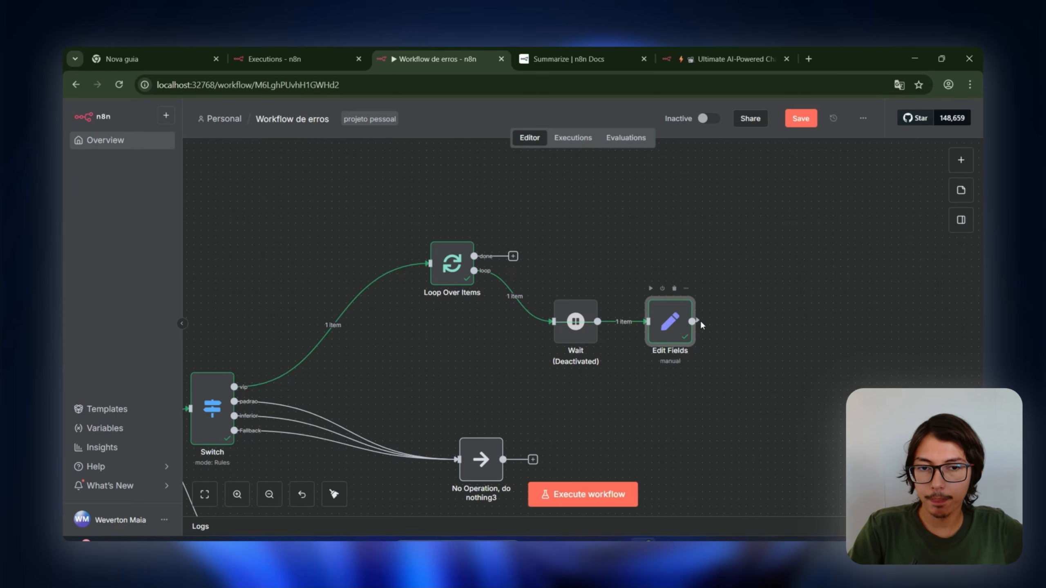
left_click_drag(737, 377, 525, 425)
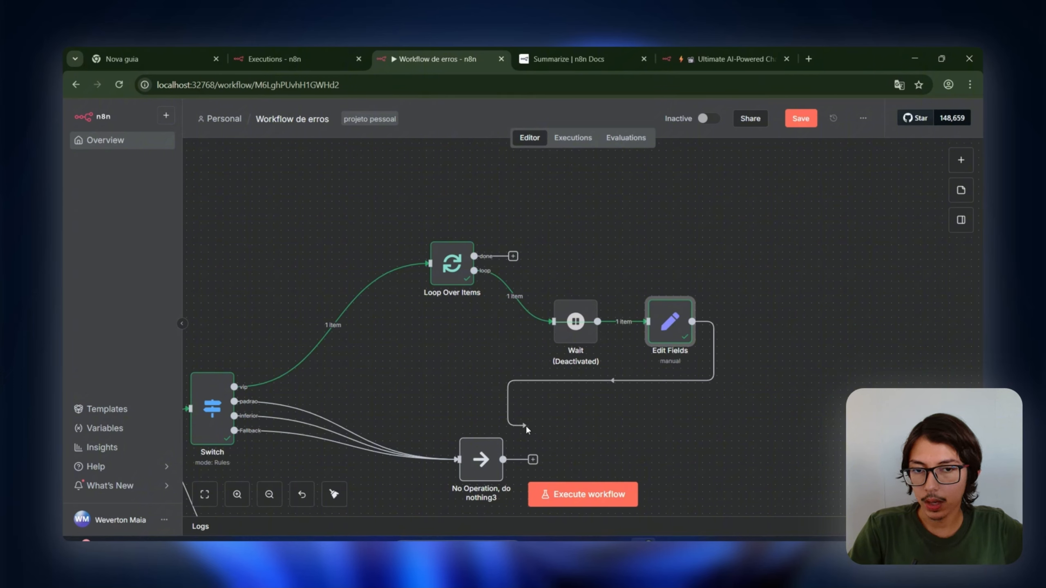
left_click_drag(431, 349, 406, 274)
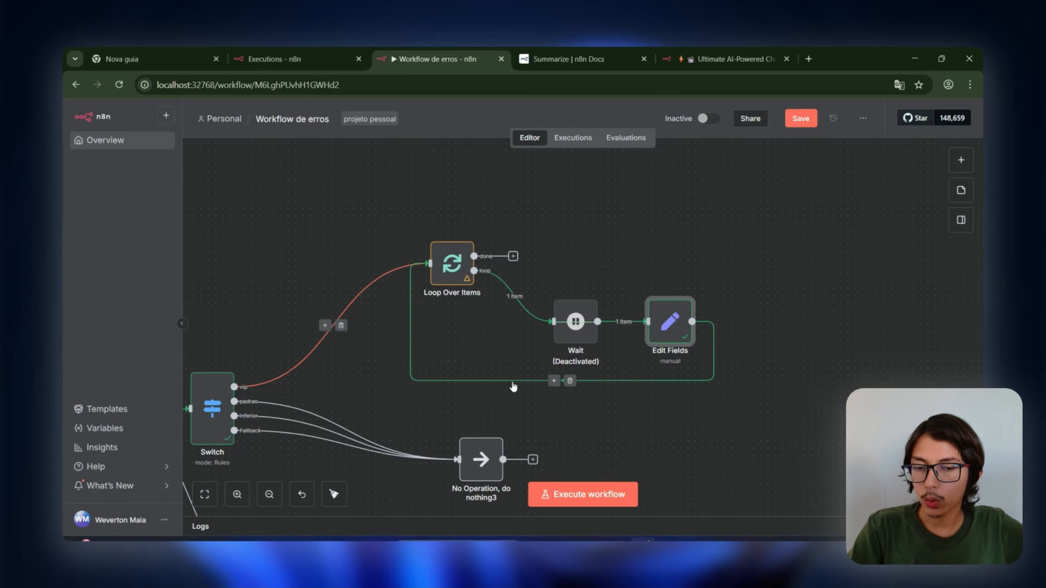
Execute the workflow and check the item counts on the loop and done outputs of Loop Over Items
left_click(582, 495)
scroll(502, 271, "up", 8)
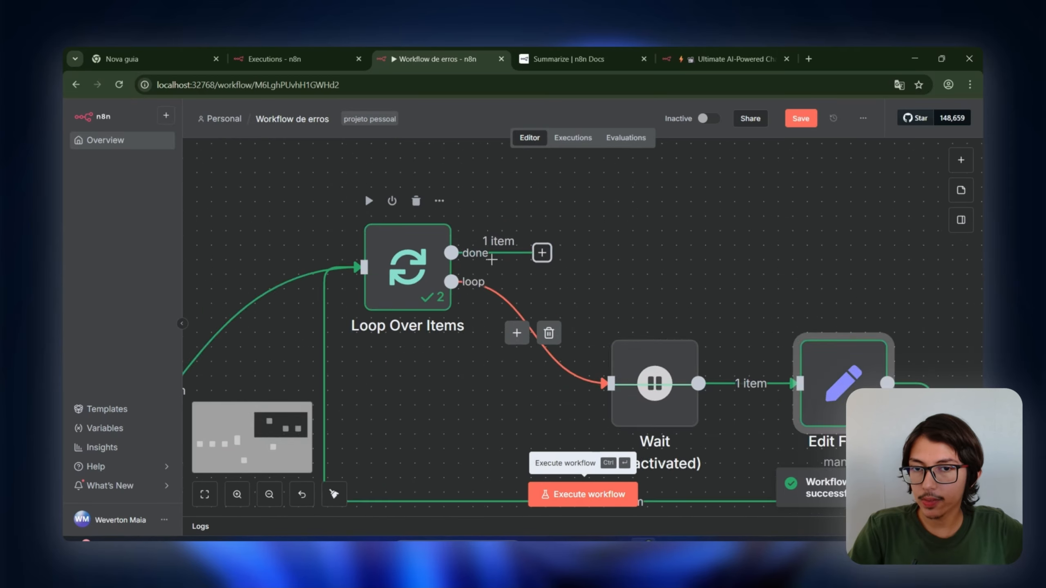
scroll(515, 255, "down", 8)
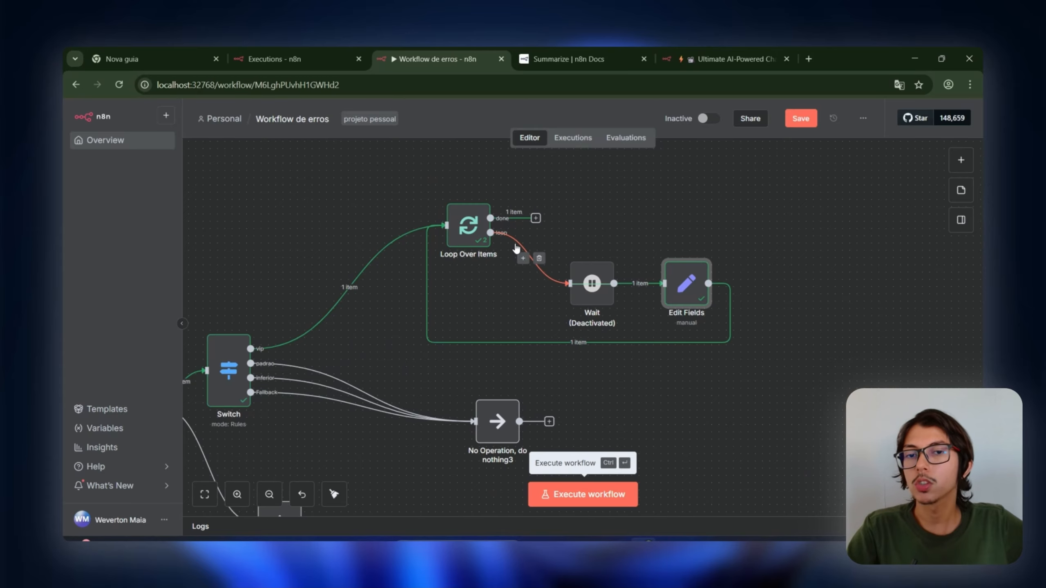
Remove the connection from Edit Fields back to Loop Over Items and draw it again
left_click(584, 342)
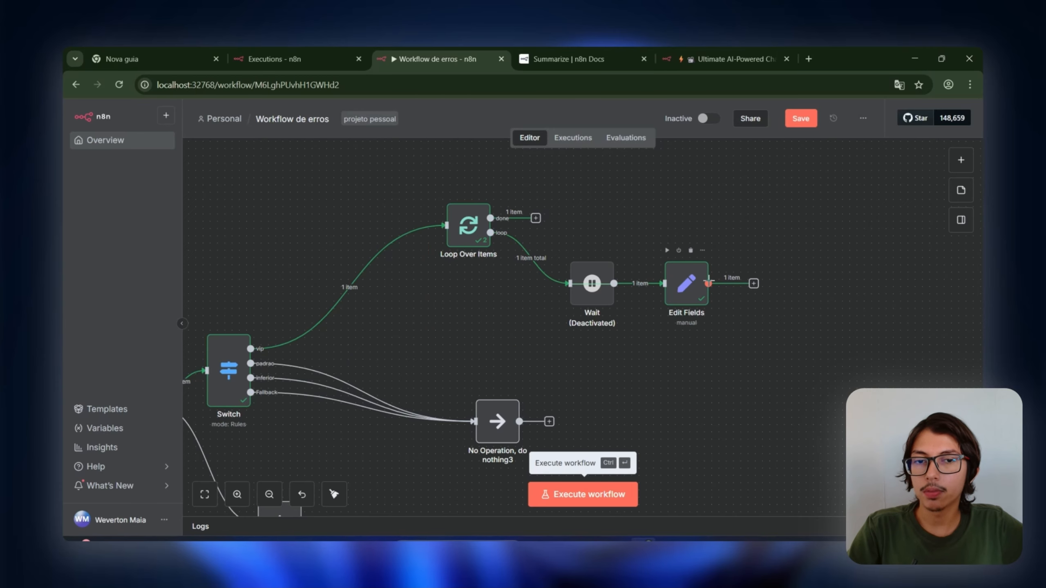
left_click_drag(708, 283, 446, 226)
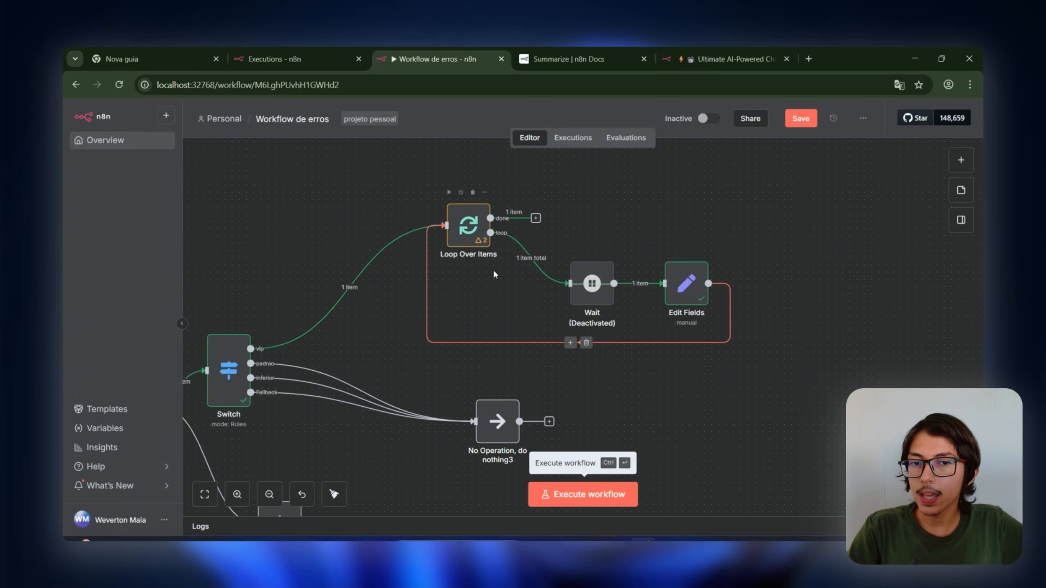
Duplicate the "No Operation, do nothing3" node, place the copy above and beyond Edit Fields, and connect the done output of Loop Over Items to it
left_click(509, 436)
key("ctrl+c")
key("ctrl+v")
scroll(636, 412, "down", 3)
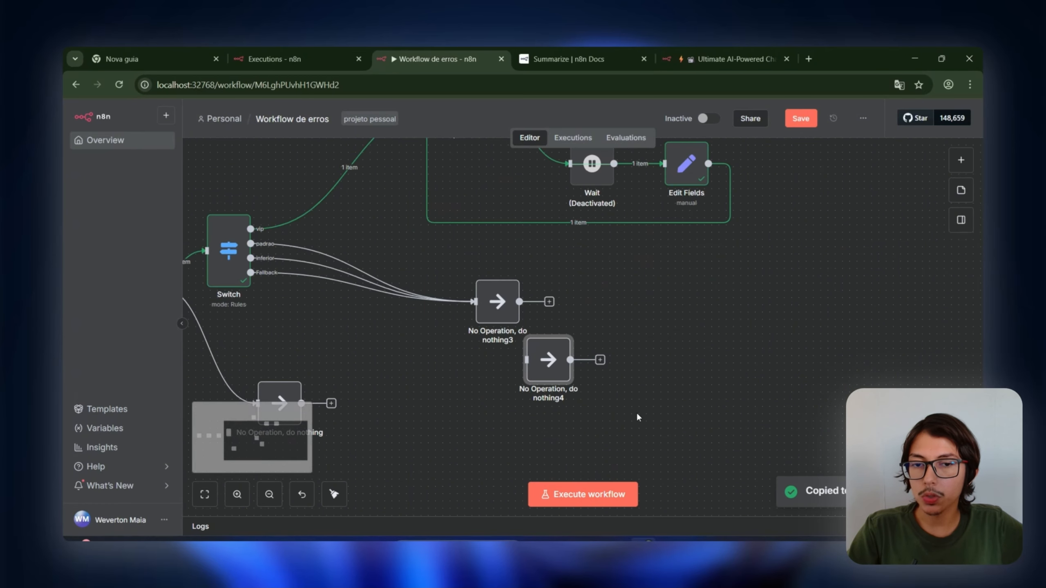
scroll(546, 433, "up", 3)
left_click_drag(548, 439, 772, 170)
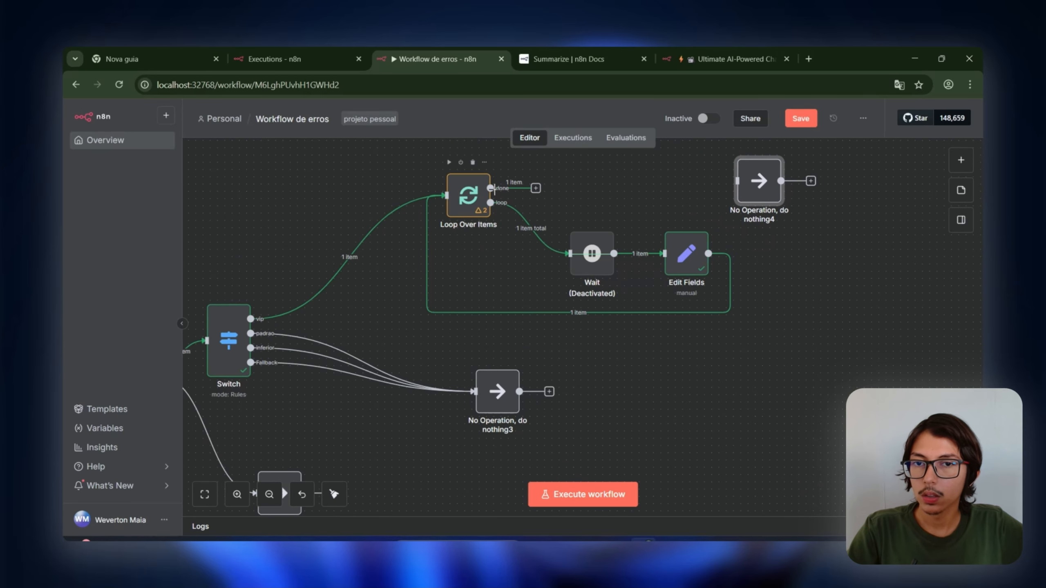
left_click_drag(490, 188, 737, 181)
scroll(830, 244, "down", 7)
left_click_drag(843, 297, 446, 402)
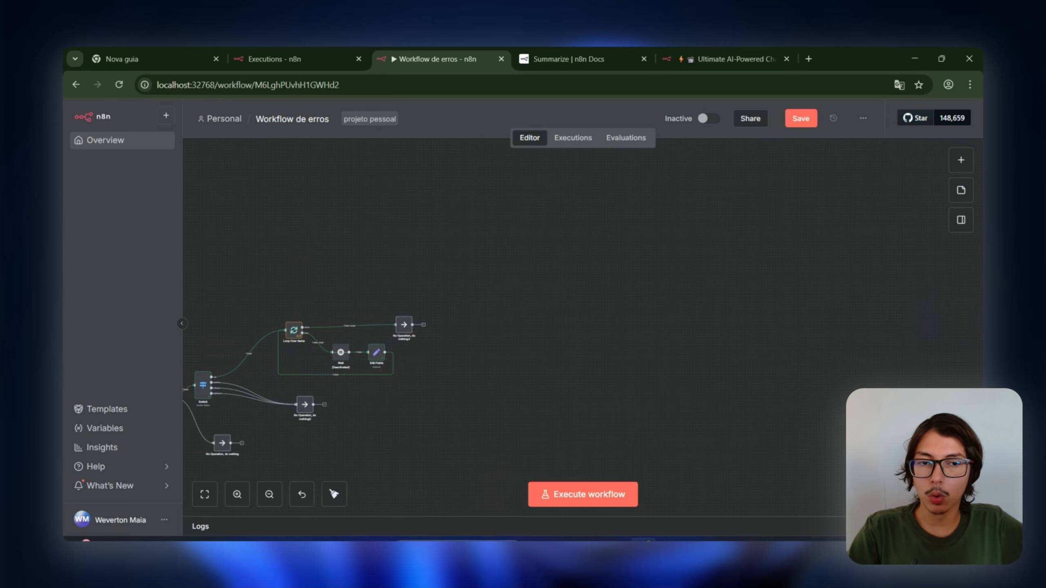
scroll(442, 380, "up", 5)
left_click_drag(378, 411, 597, 410)
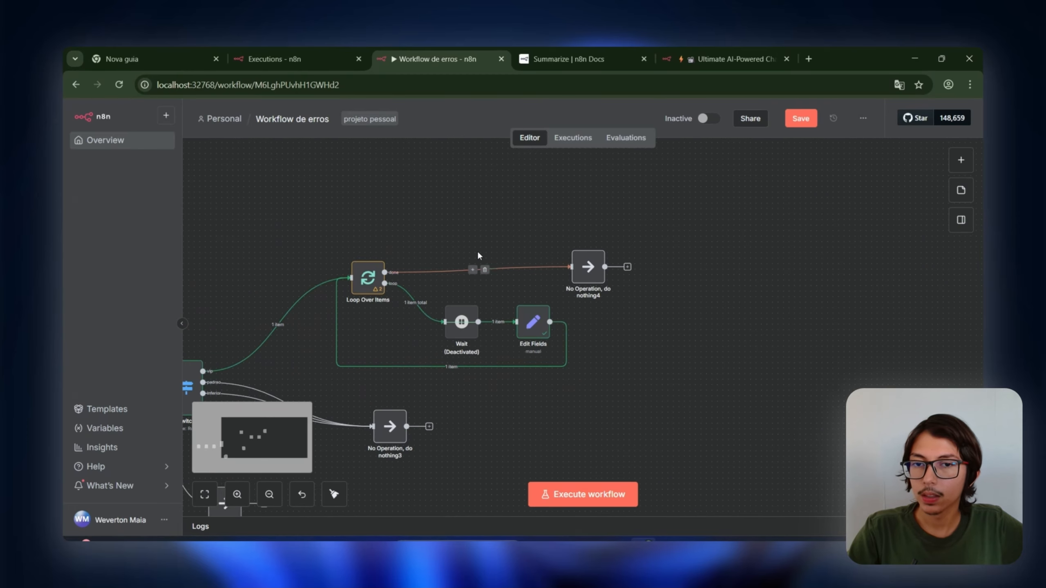
Delete the return connection from Edit Fields to Loop Over Items and execute the workflow without it
left_click(458, 368)
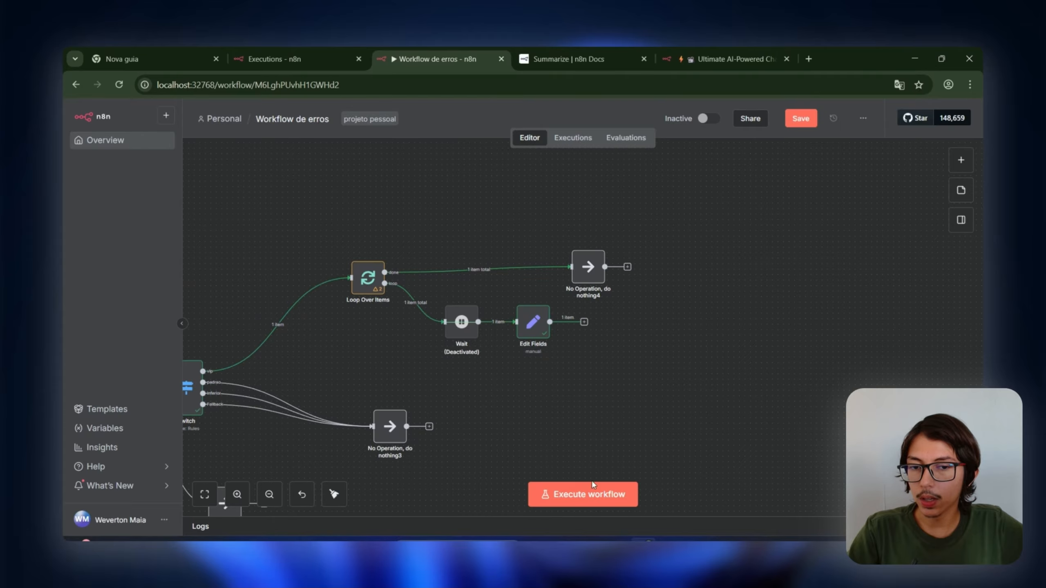
left_click(592, 487)
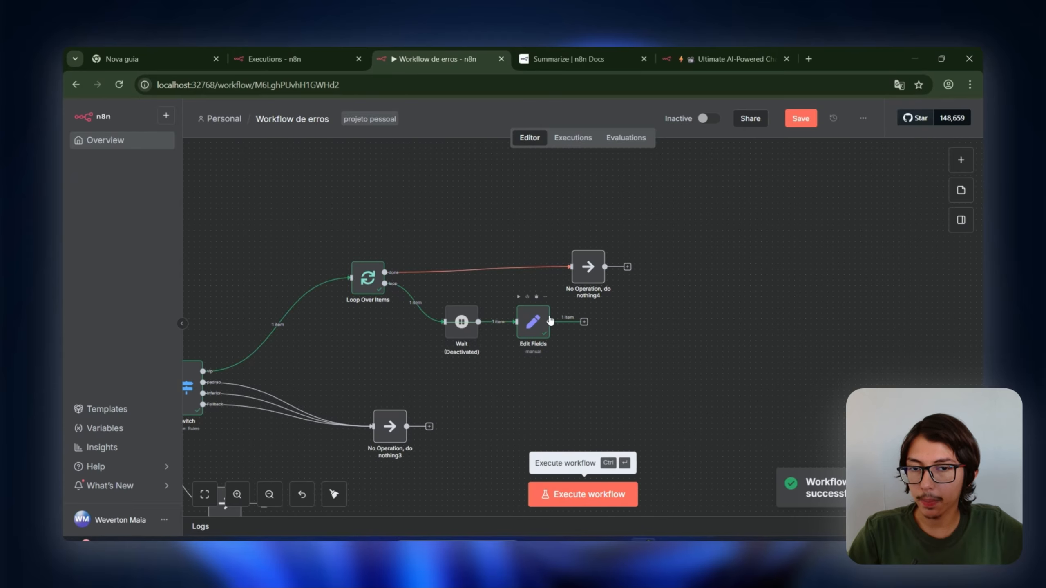
mouse_move(532, 304)
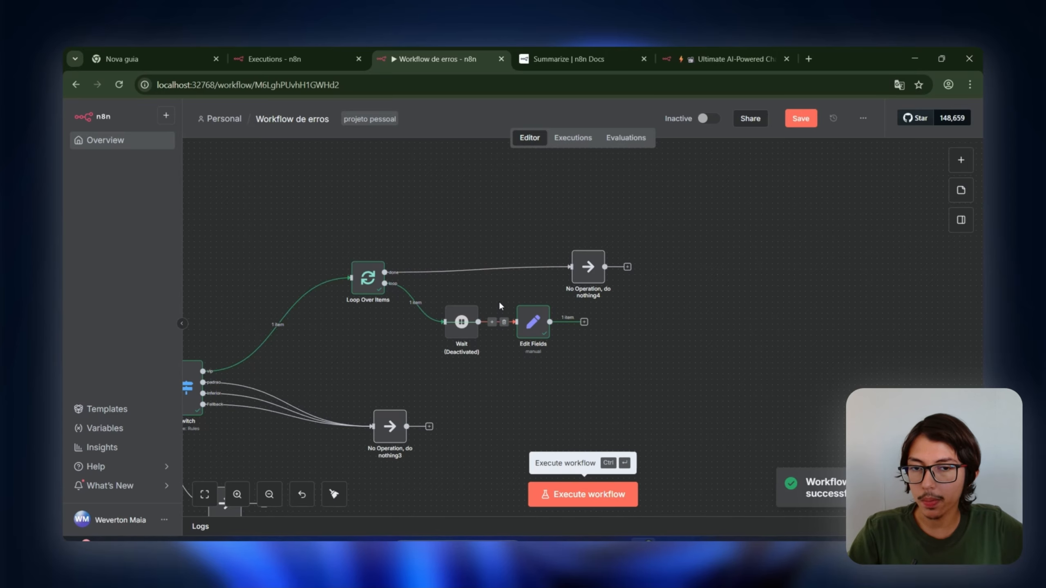
Move the No Operation node on the done branch farther away from Loop Over Items
scroll(459, 294, "up", 4)
left_click_drag(702, 261, 895, 270)
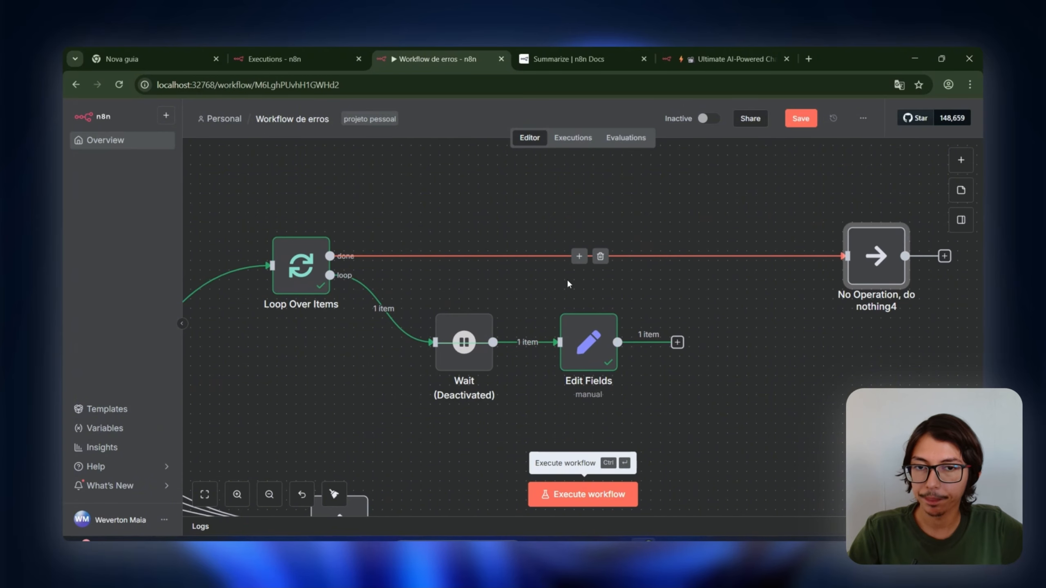
scroll(565, 343, "down", 4)
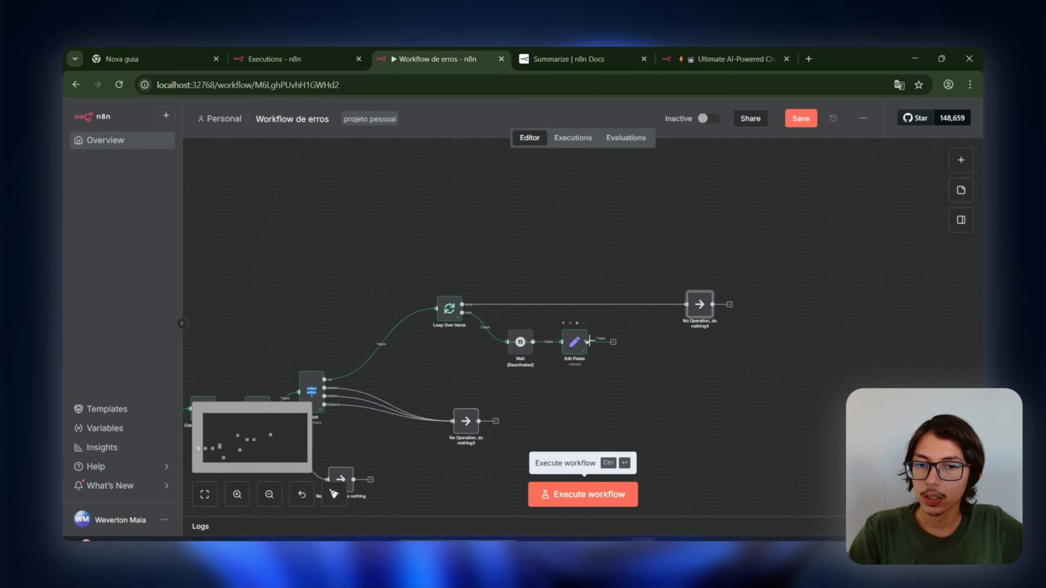
Open the Edit Fields node, add an empty field, and show Loop Over Items as its input data
double_click(574, 341)
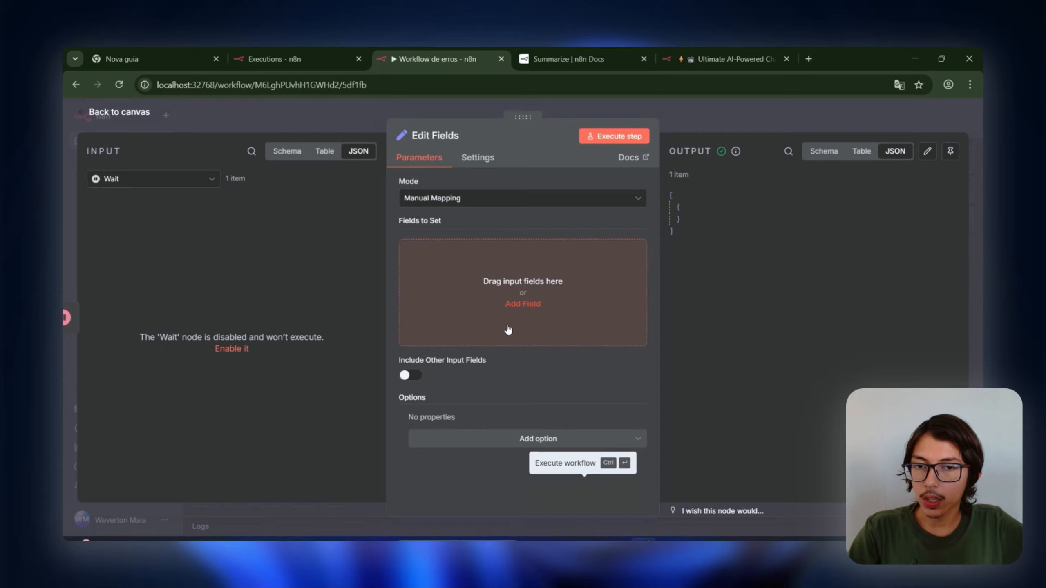
left_click(455, 290)
left_click(173, 179)
left_click(145, 227)
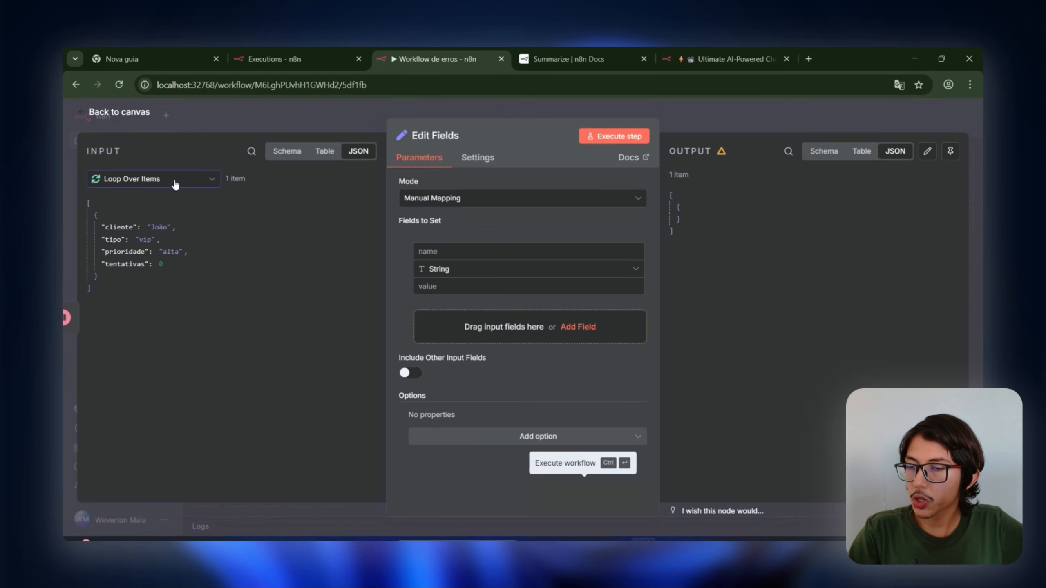
Compare the input data from the Wait, Loop Over Items and Switch nodes, and return to Loop Over Items
left_click(202, 179)
left_click(190, 208)
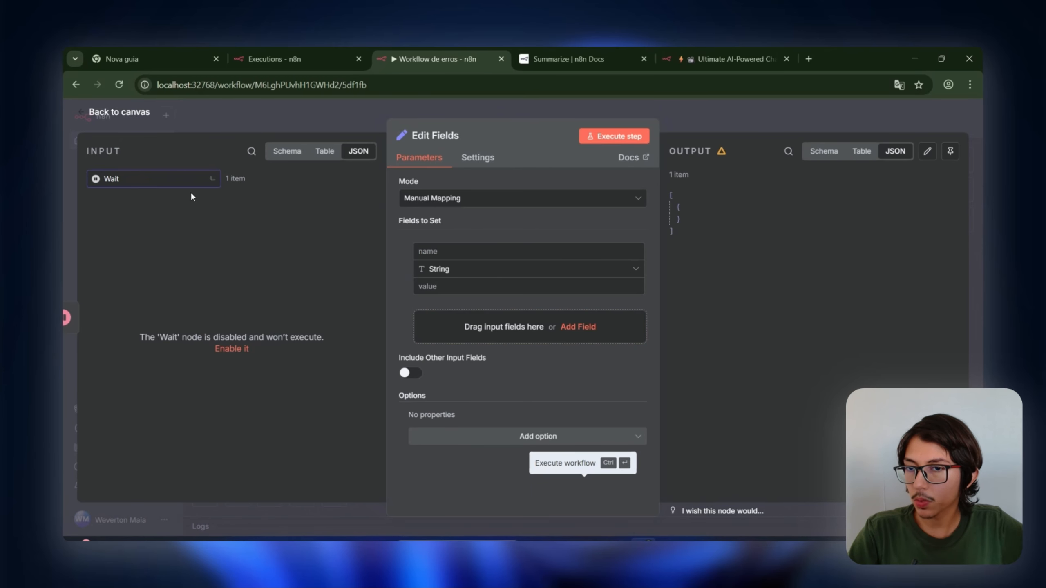
left_click(195, 184)
left_click(153, 232)
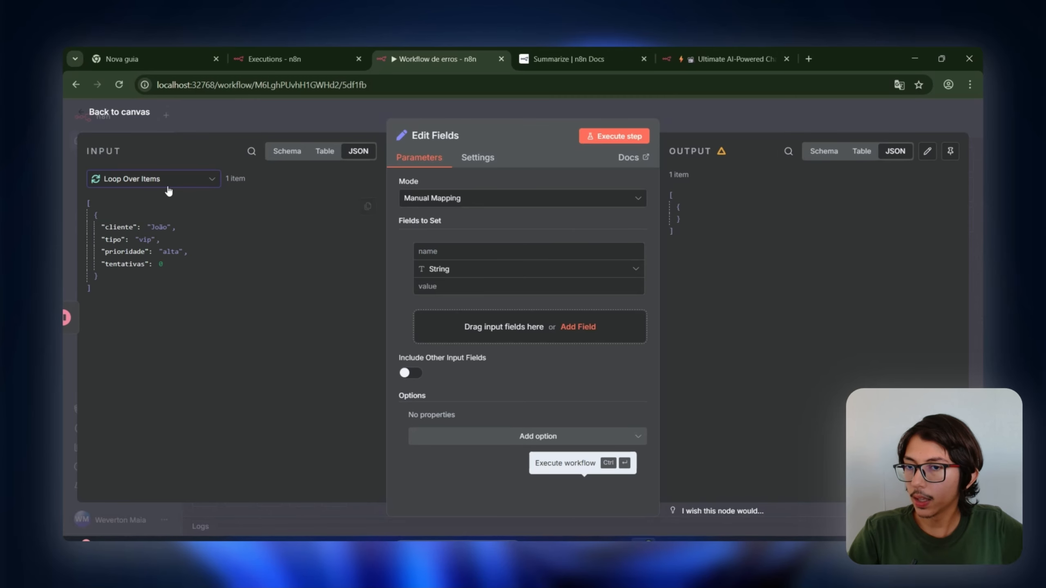
left_click(169, 181)
left_click(156, 246)
left_click(173, 179)
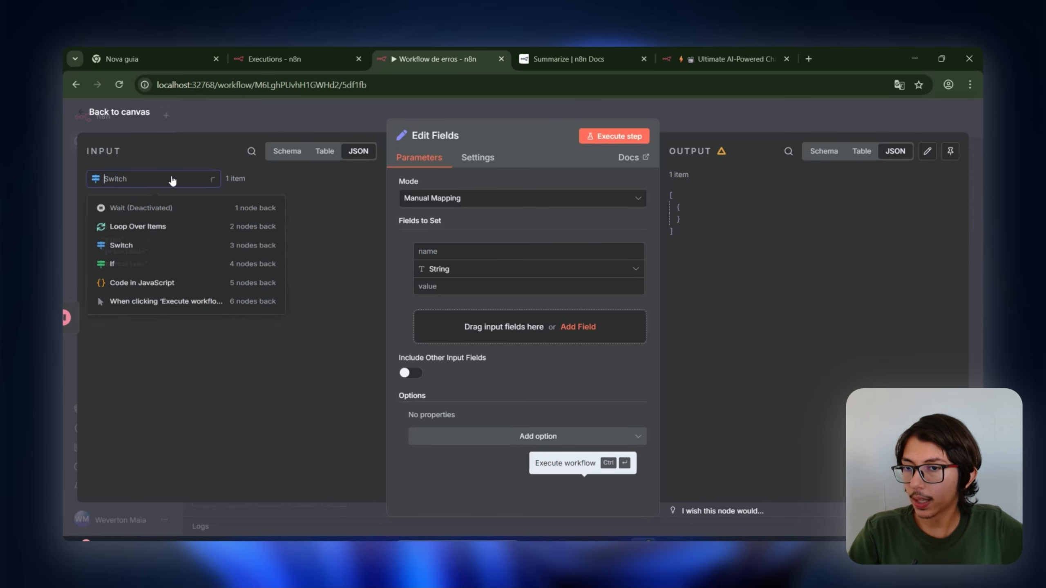
left_click(189, 230)
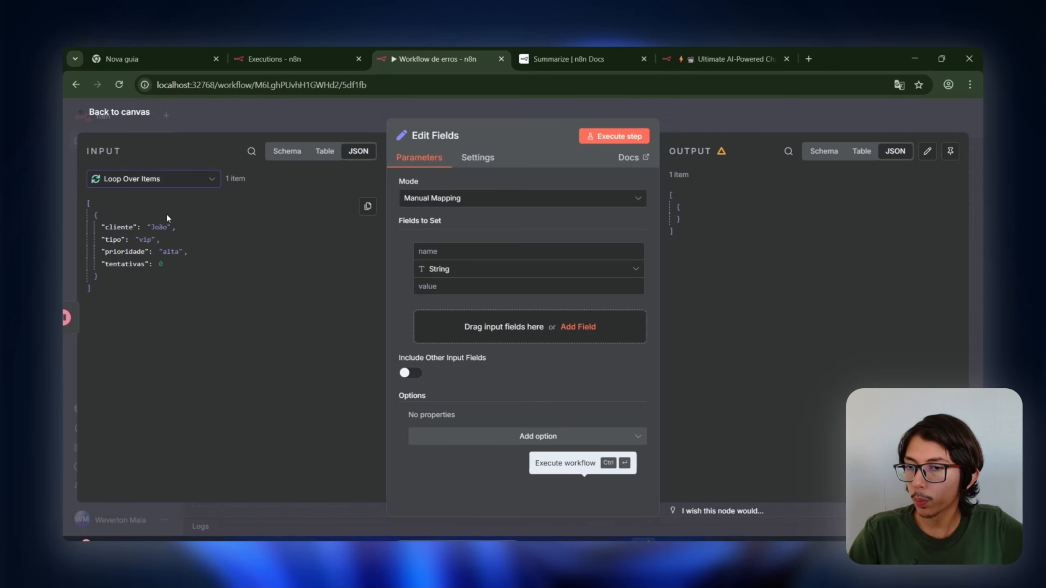
Map the input's cliente value from Loop Over Items into the first field and name that field cliente_nome
left_click_drag(124, 228, 457, 256)
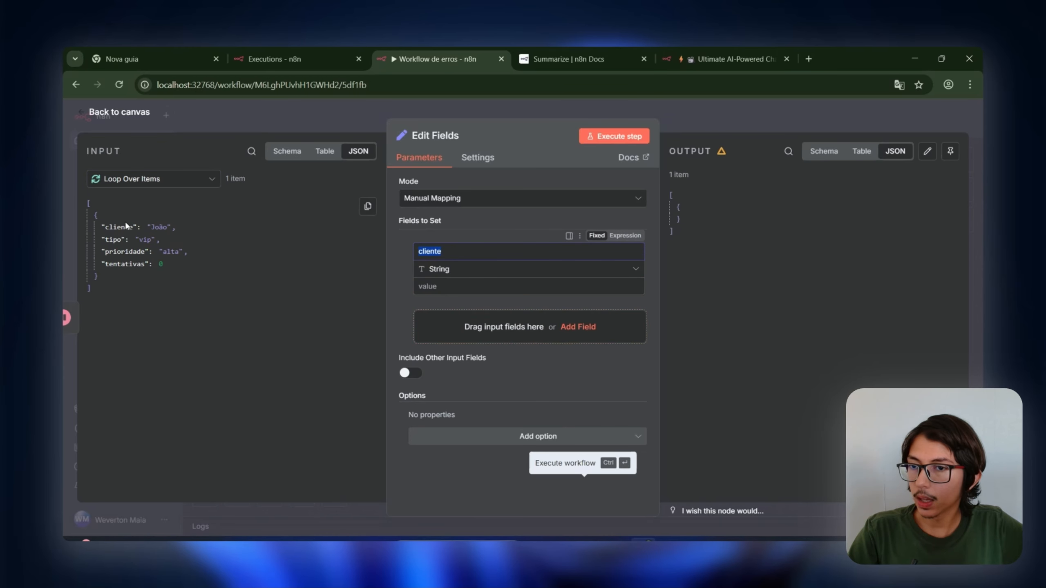
left_click_drag(123, 226, 453, 290)
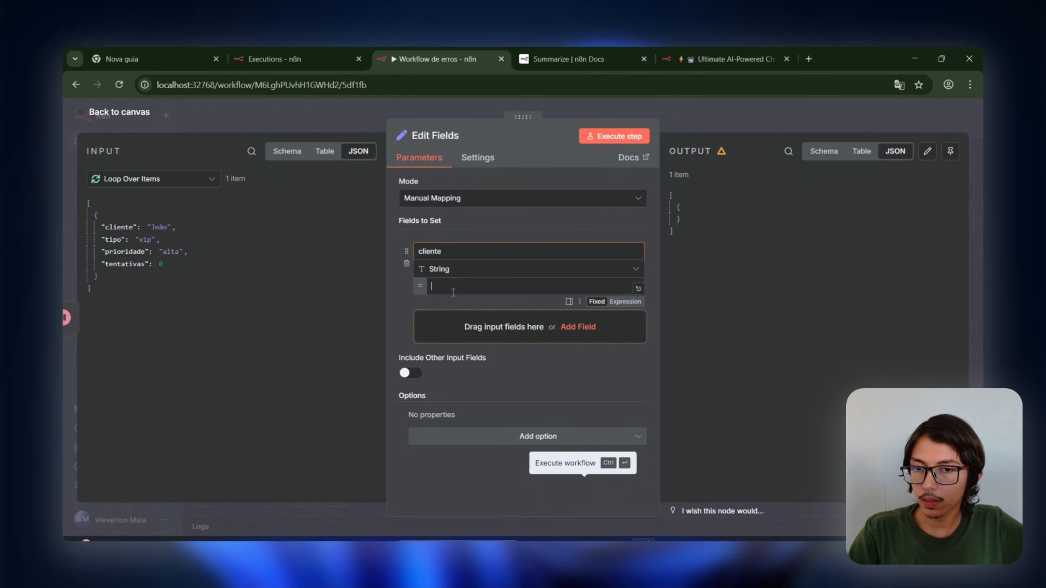
double_click(471, 244)
type("cl")
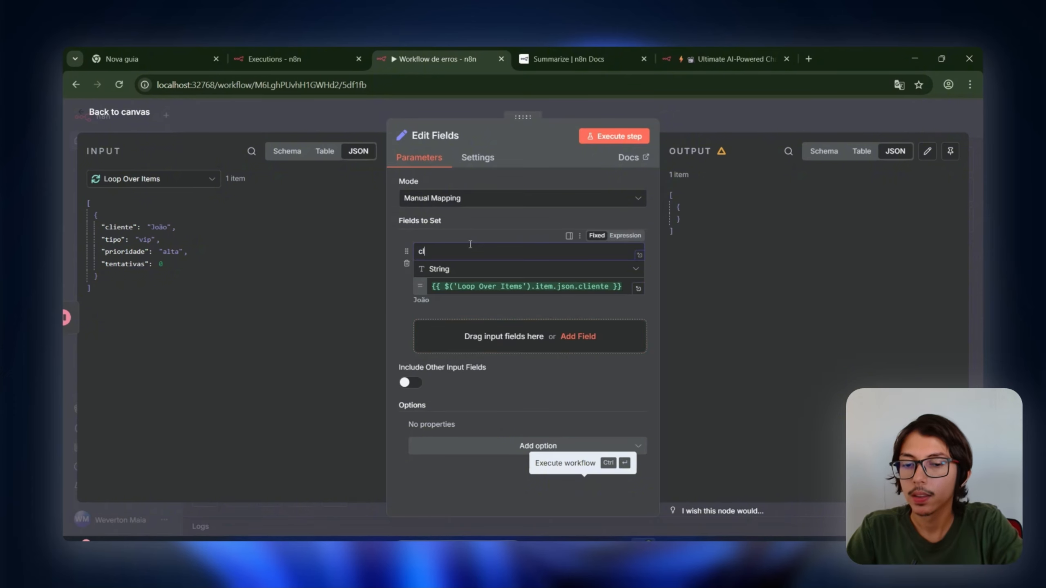
type("iente_nome")
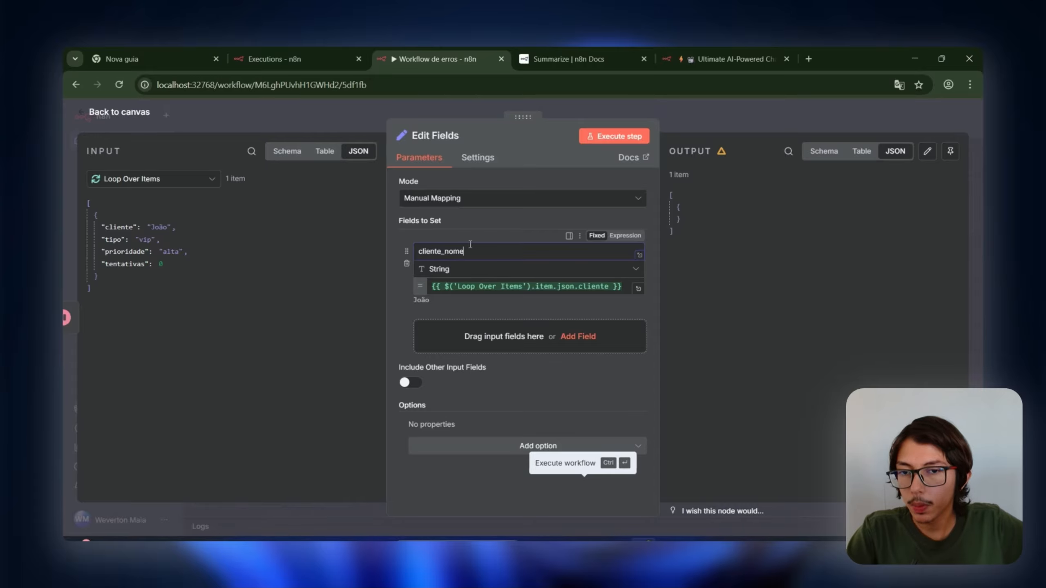
Add a second field named tipo, map the tipo value from Loop Over Items into it, and return to the canvas
left_click(458, 335)
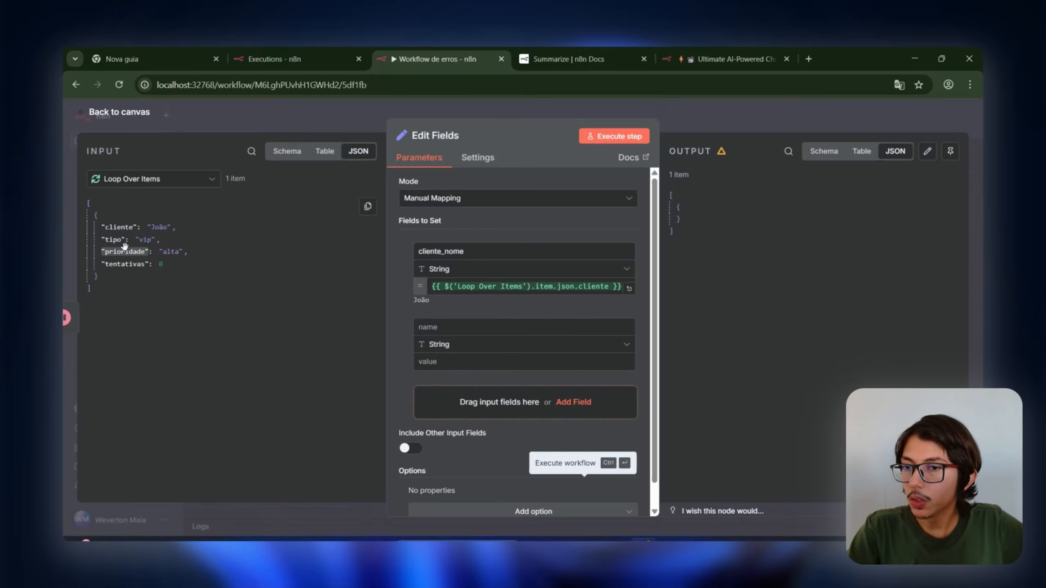
left_click_drag(116, 241, 426, 355)
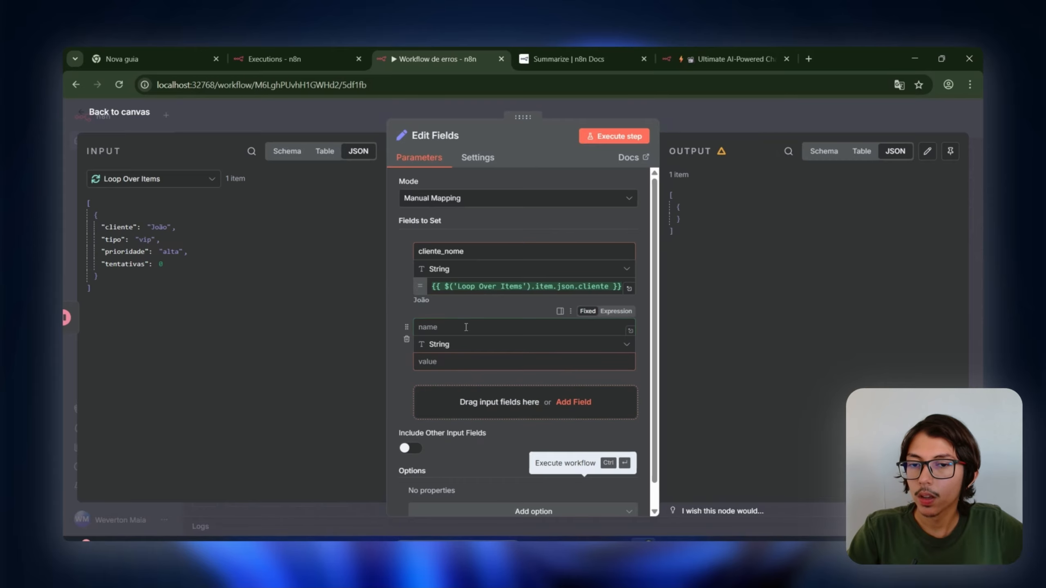
left_click_drag(112, 240, 429, 361)
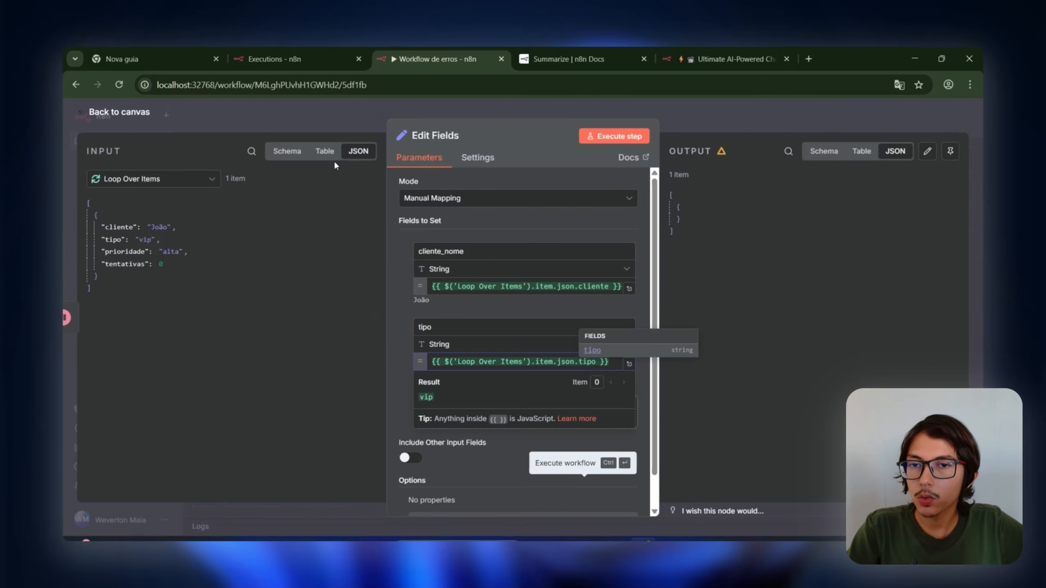
left_click(367, 108)
Reconnect the Edit Fields output to the Loop Over Items input to close the loop
scroll(584, 348, "up", 5)
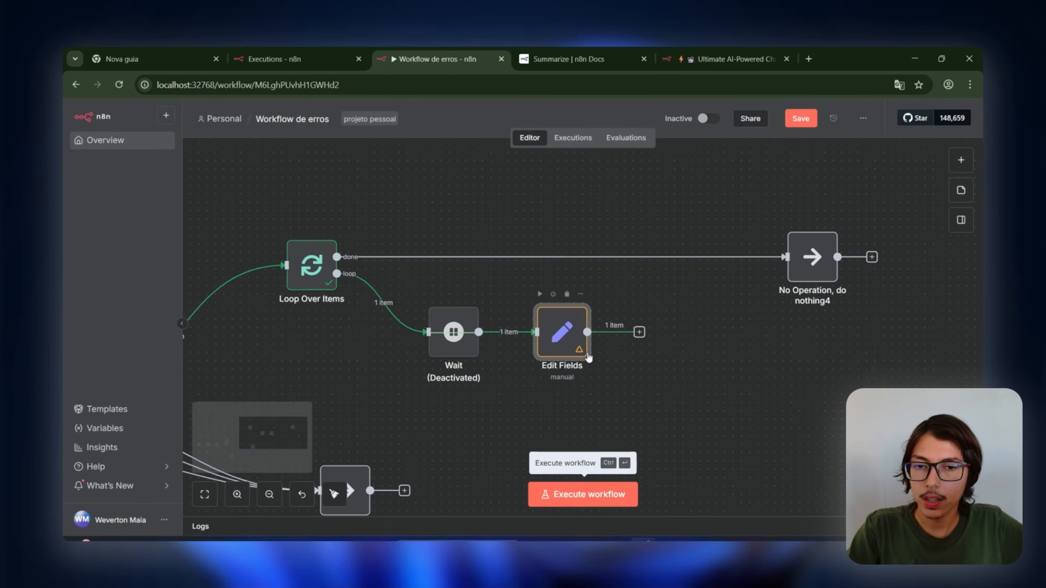
left_click_drag(587, 329, 242, 253)
scroll(440, 362, "down", 3)
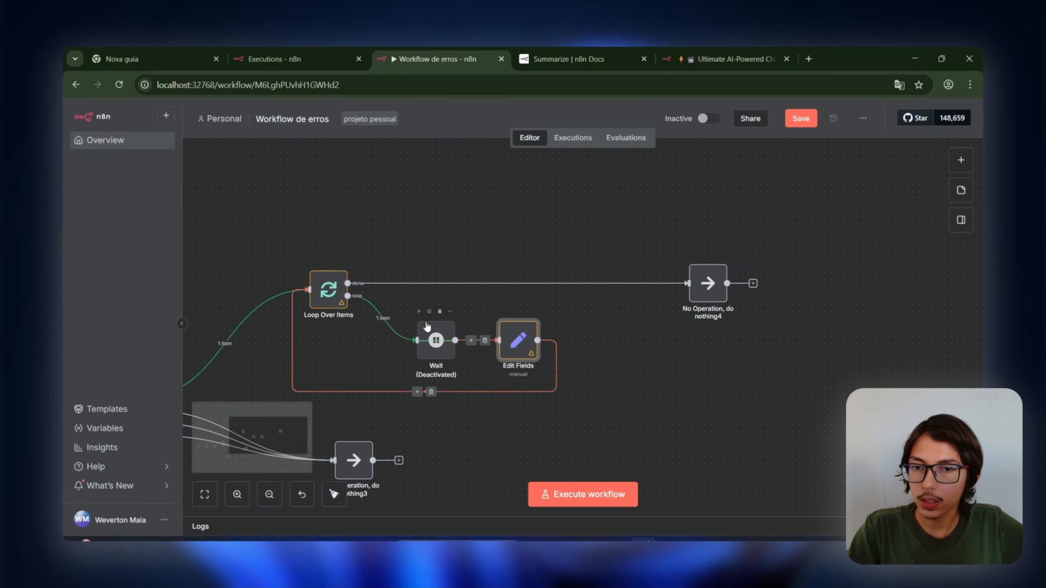
Reactivate the Wait node and execute the workflow to check the run through the loop and done branches
left_click(429, 312)
left_click(552, 497)
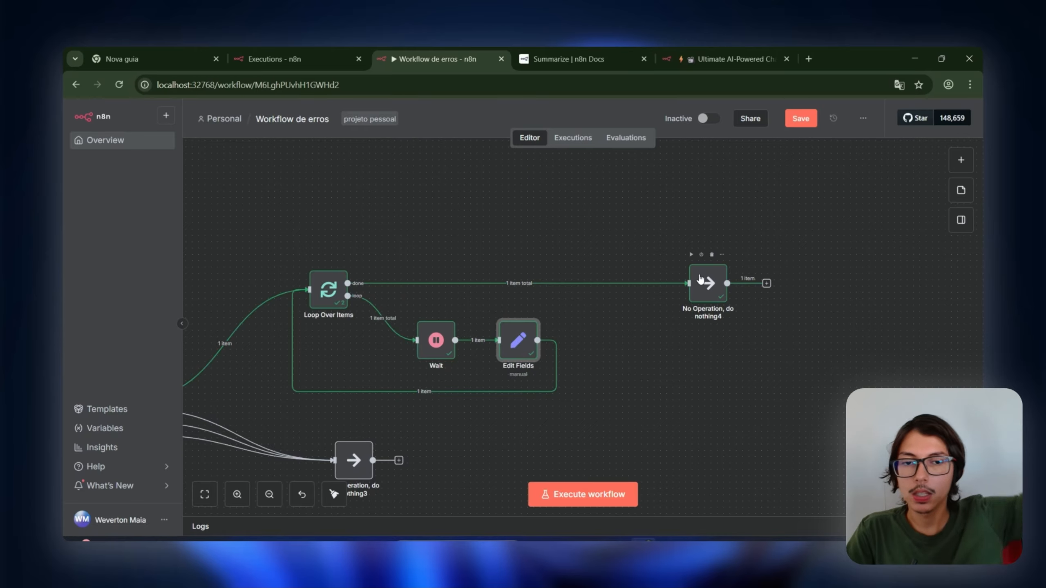
scroll(557, 288, "down", 5)
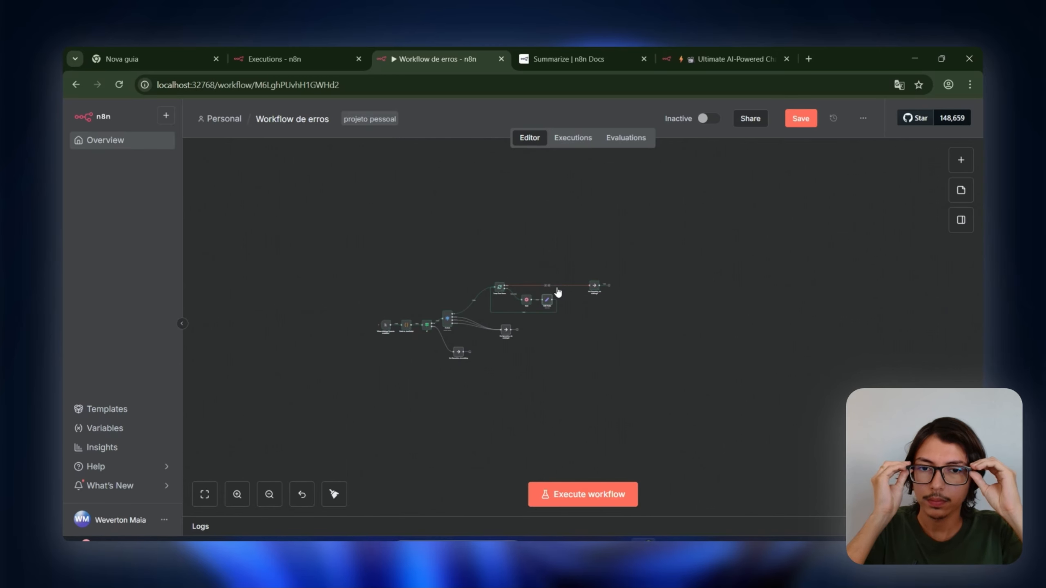
scroll(554, 291, "up", 5)
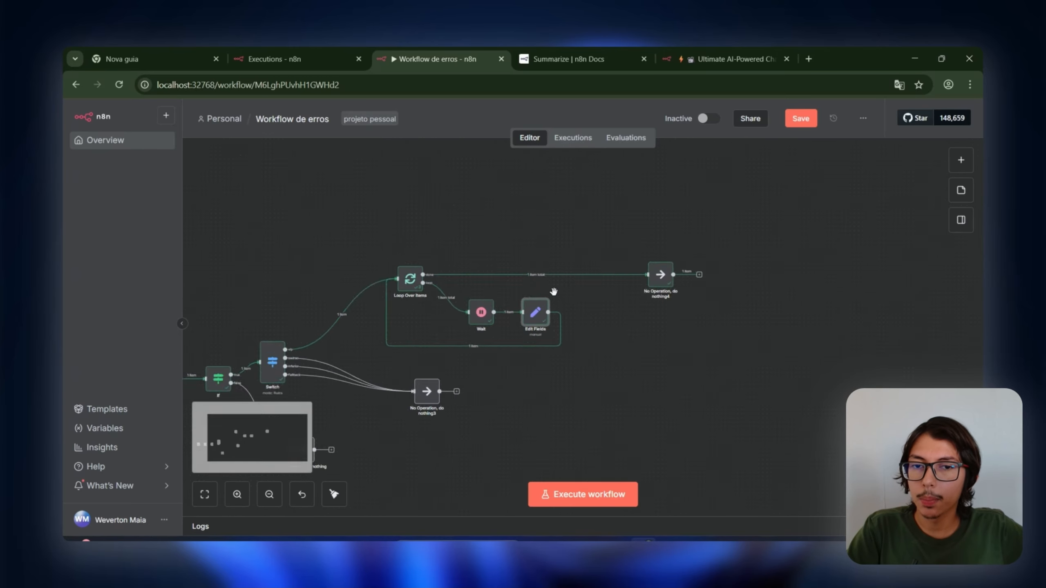
left_click_drag(663, 345, 679, 365)
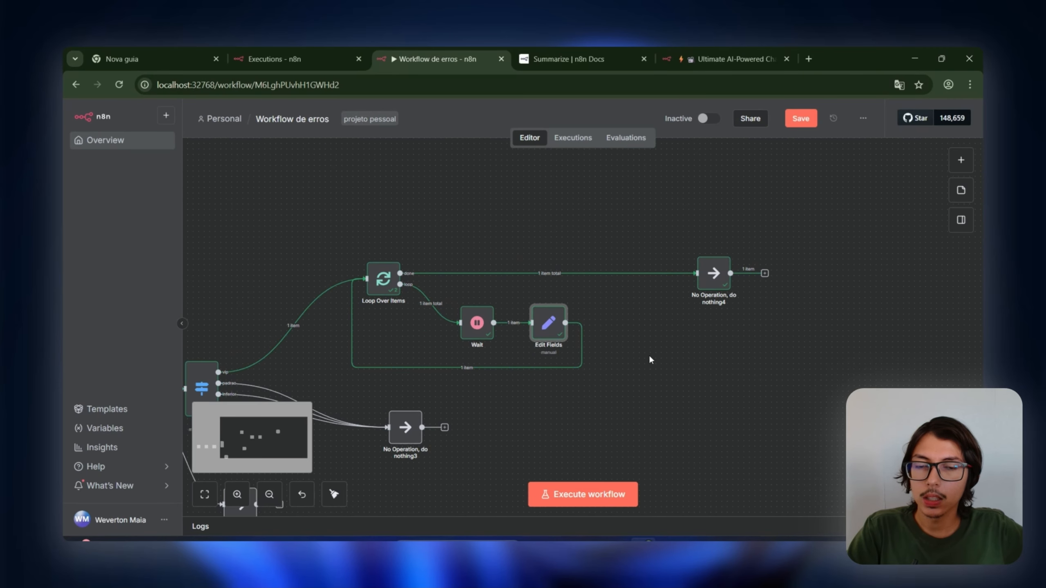
scroll(639, 346, "down", 4)
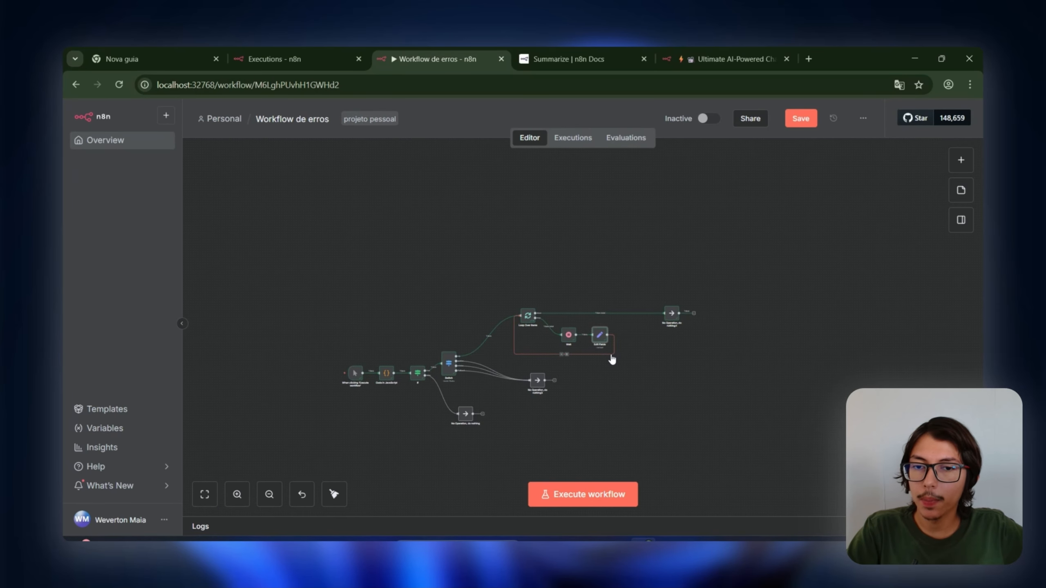
scroll(414, 387, "up", 3)
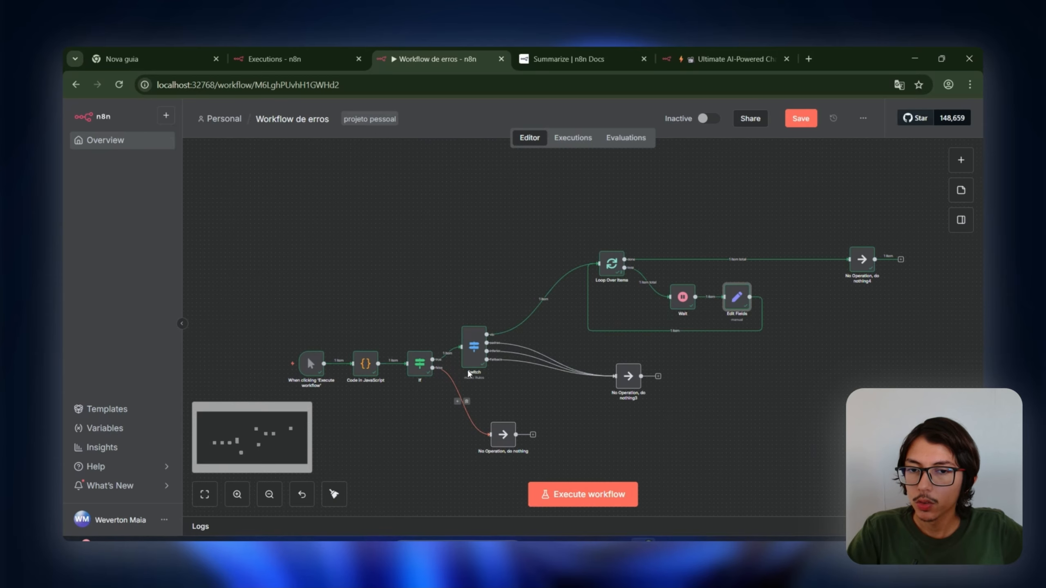